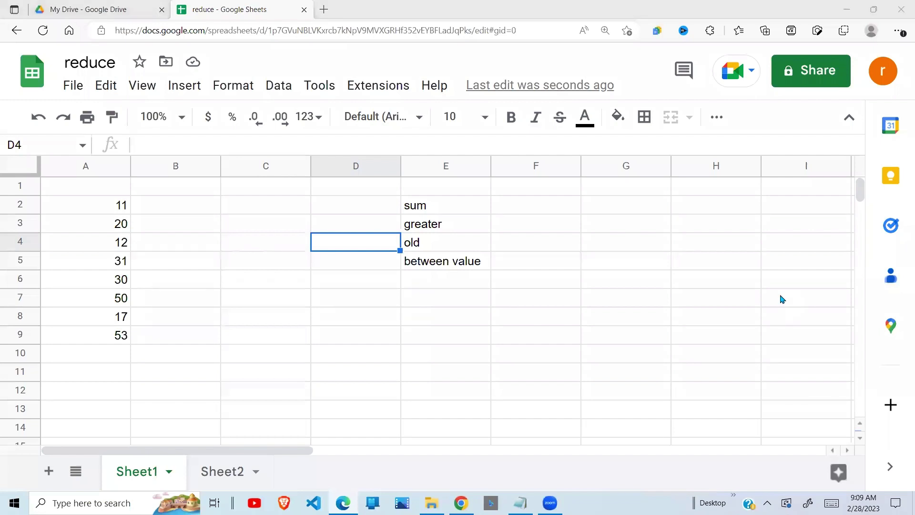
Type =reduce( in C2 and read REDUCE's syntax, example and description in the formula help.
{"action": "left_click", "coordinate": [273, 222]}
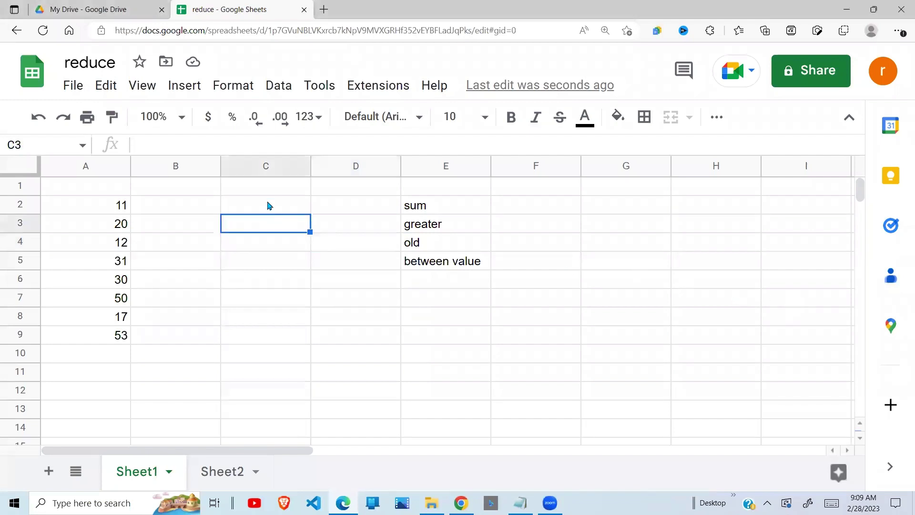
{"action": "left_click", "coordinate": [267, 206]}
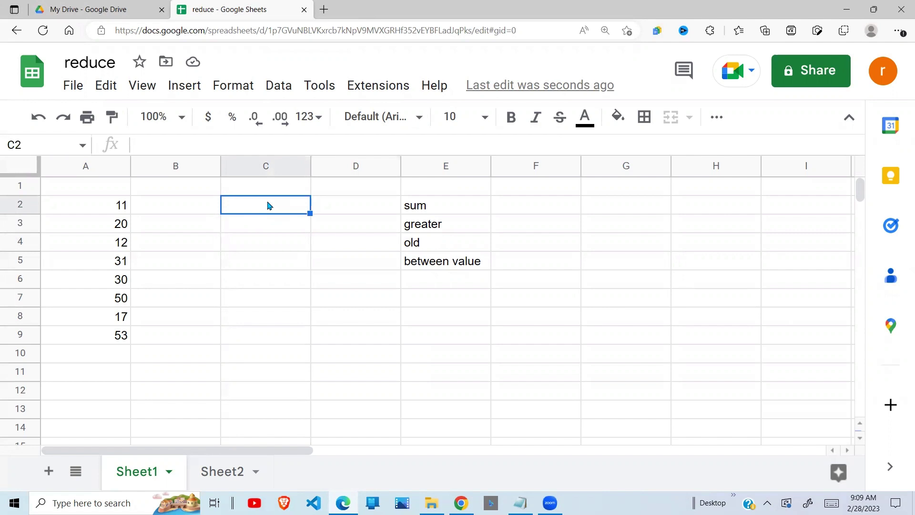
{"action": "type", "text": "=re"}
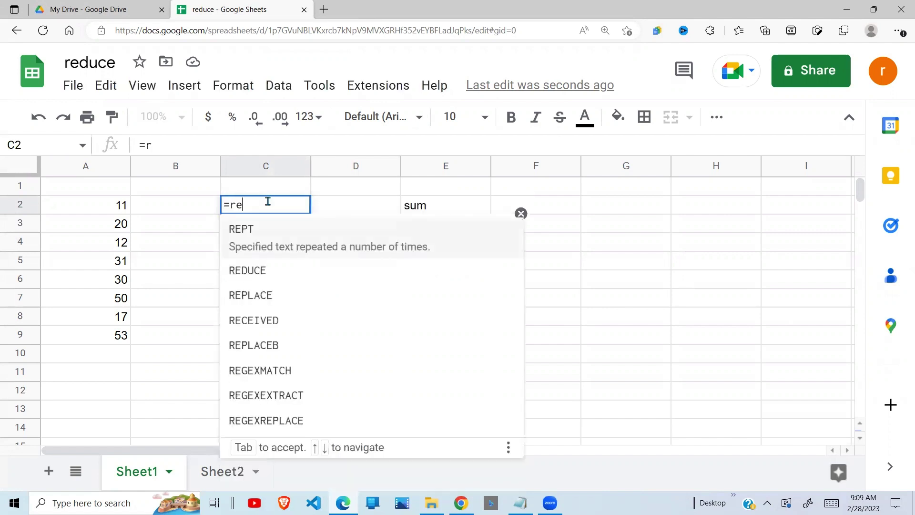
{"action": "type", "text": "duce"}
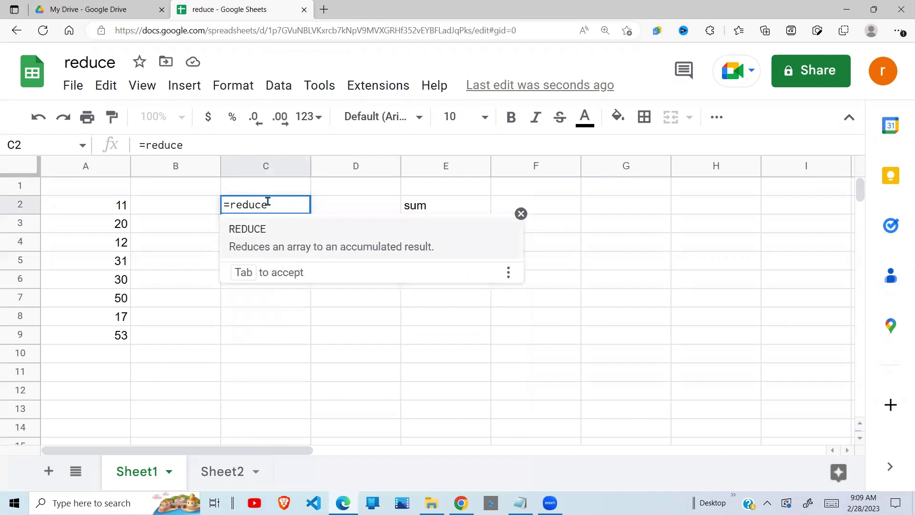
{"action": "type", "text": "("}
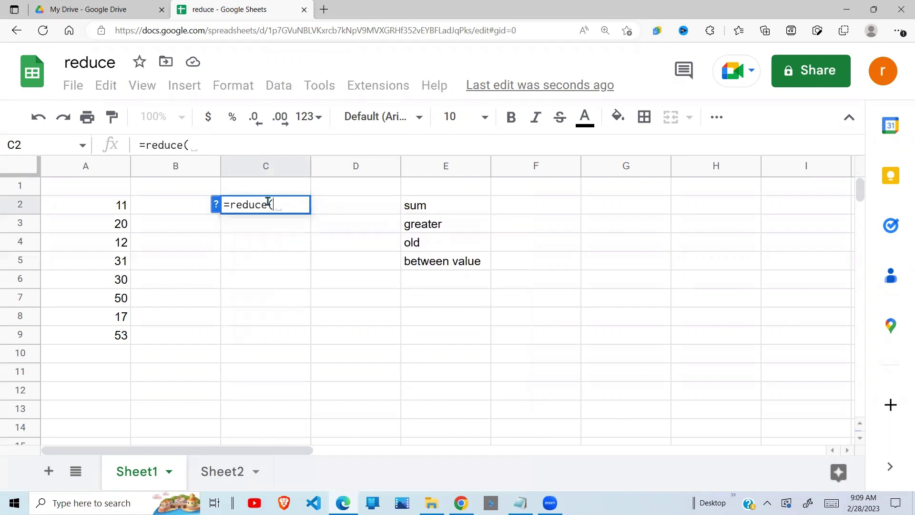
{"action": "left_click", "coordinate": [217, 203]}
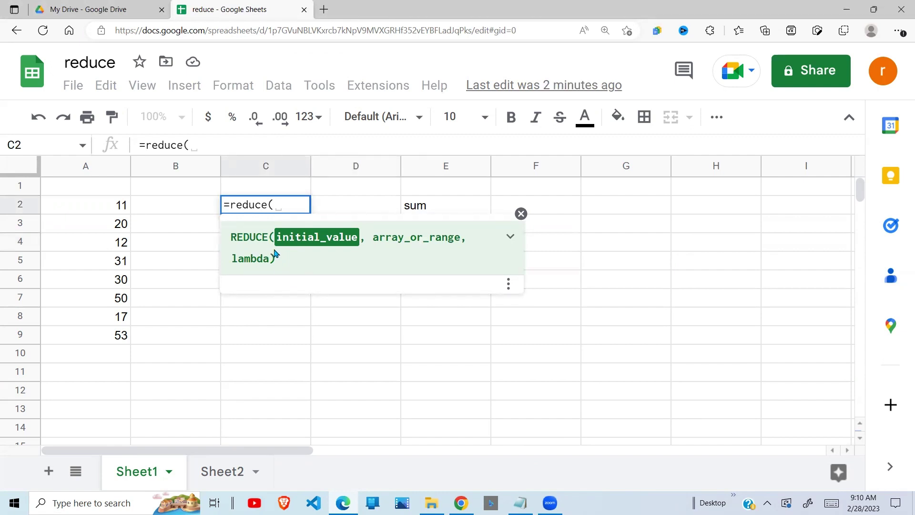
{"action": "left_click", "coordinate": [513, 238]}
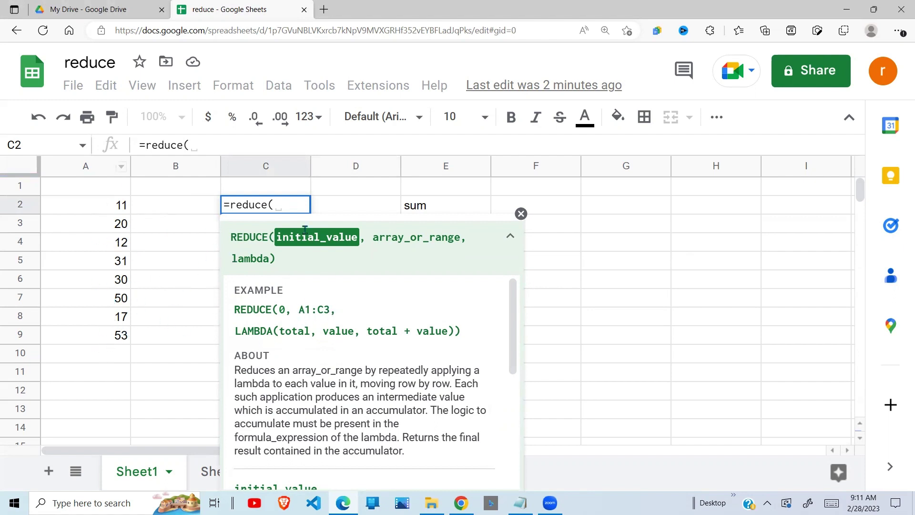
{"action": "left_click", "coordinate": [521, 214]}
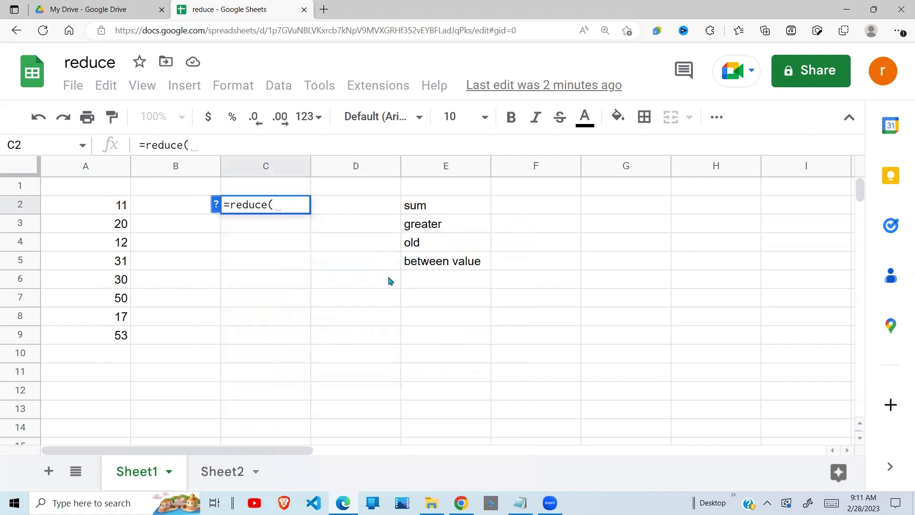
Cancel the unfinished C2 formula and change the E4 label from 'old' to 'odd'.
{"action": "left_click", "coordinate": [436, 212]}
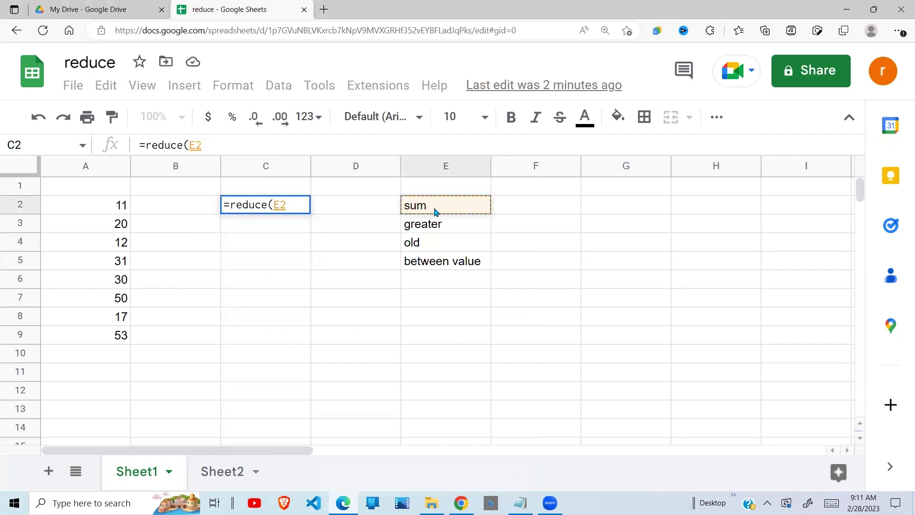
{"action": "key", "text": "Escape"}
{"action": "left_click", "coordinate": [423, 262]}
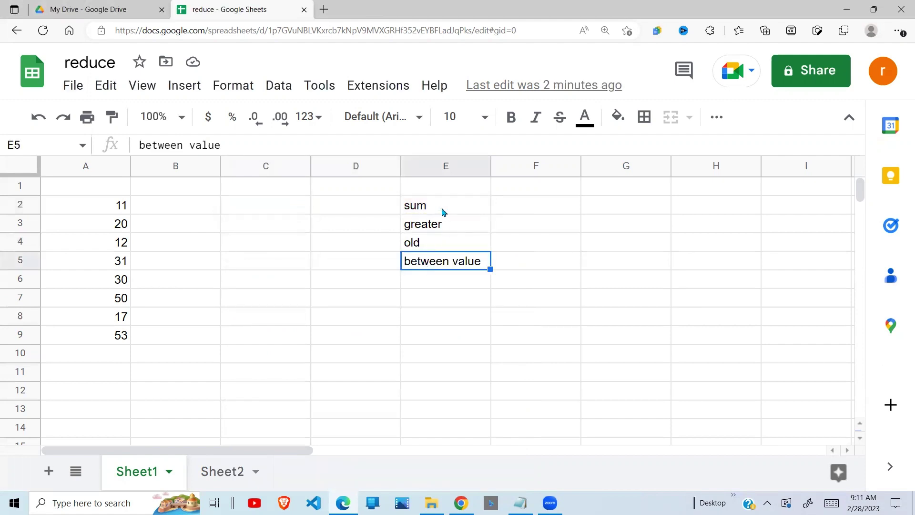
{"action": "left_click", "coordinate": [444, 210]}
{"action": "left_click", "coordinate": [449, 228]}
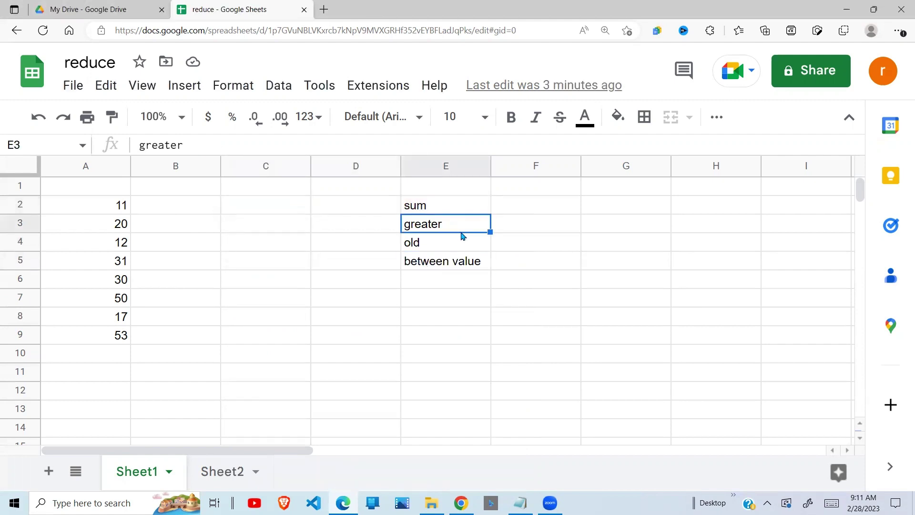
{"action": "left_click", "coordinate": [447, 247]}
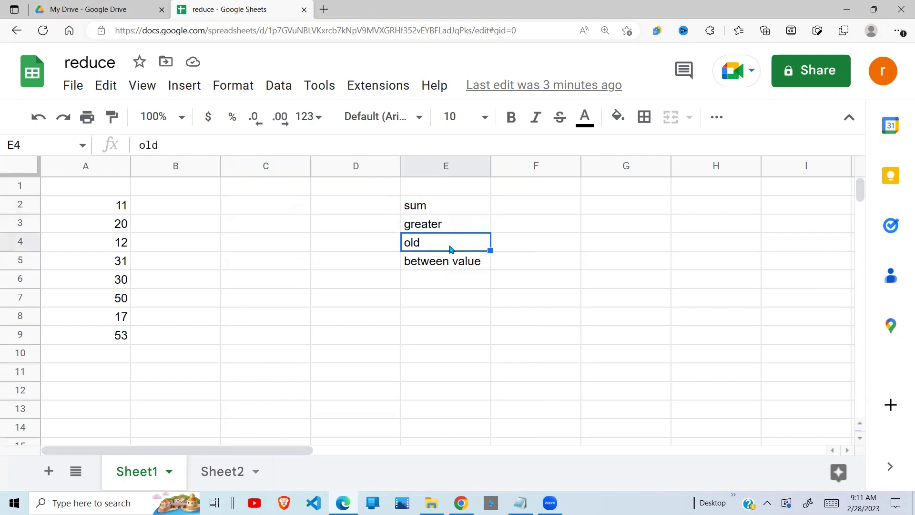
{"action": "double_click", "coordinate": [430, 242]}
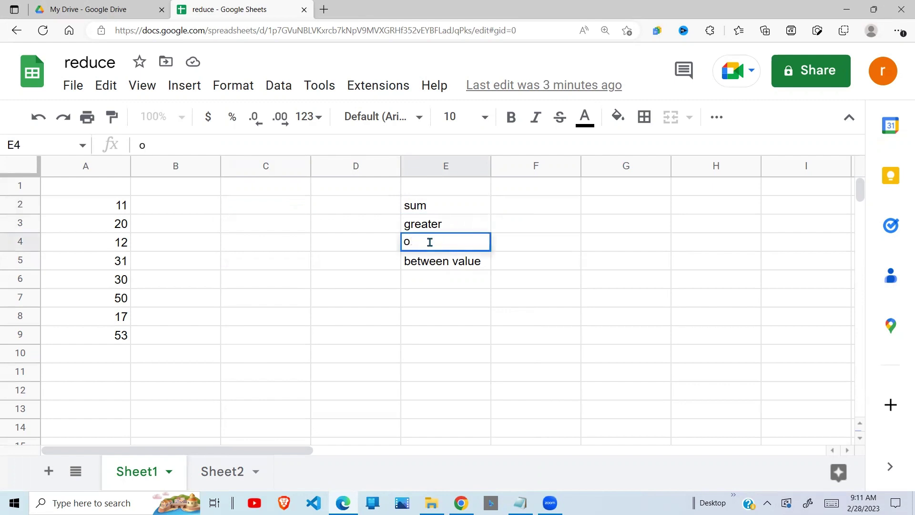
{"action": "type", "text": "dd"}
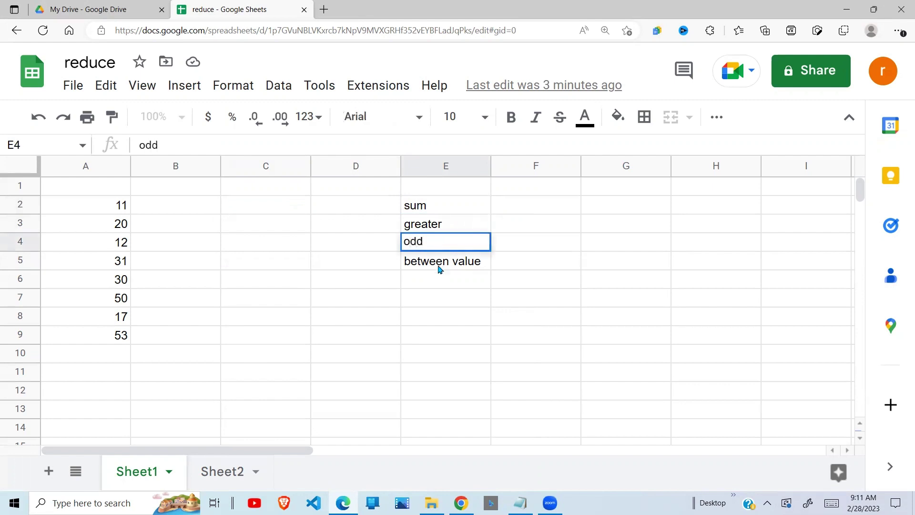
{"action": "left_click", "coordinate": [440, 267]}
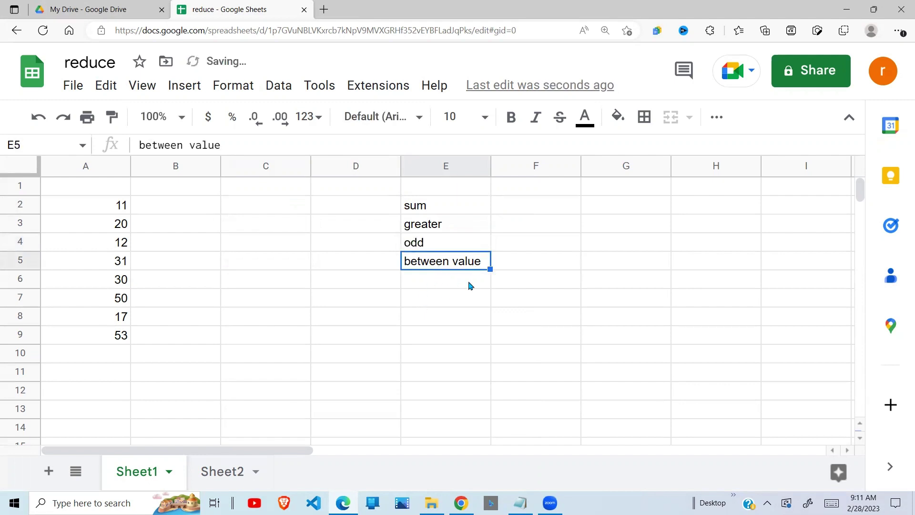
Look over the Biology/Chemistry data on Sheet2, then return to Sheet1 and reselect C2.
{"action": "left_click", "coordinate": [220, 474]}
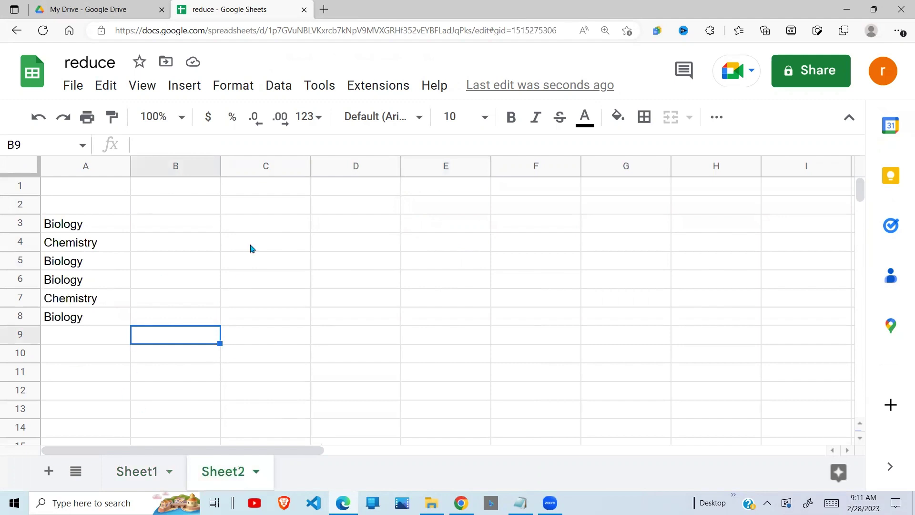
{"action": "left_click", "coordinate": [140, 473]}
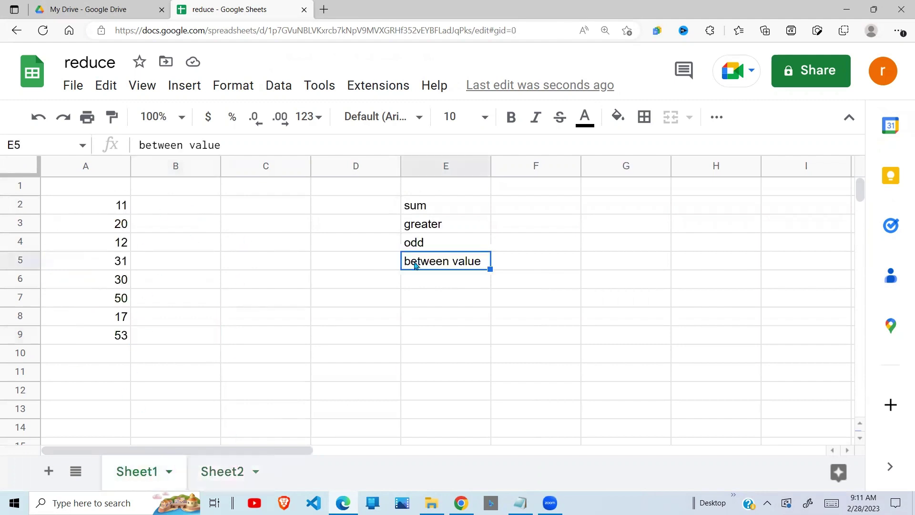
{"action": "left_click", "coordinate": [223, 473]}
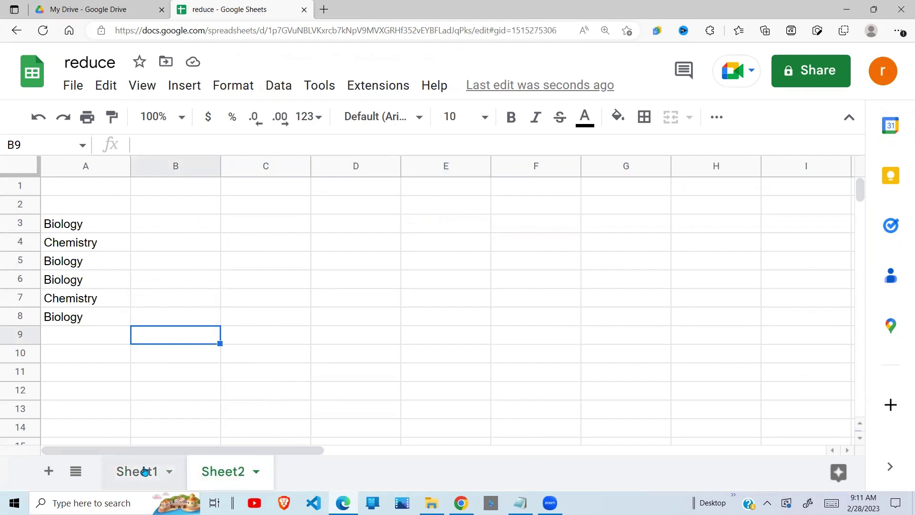
{"action": "left_click", "coordinate": [129, 473]}
{"action": "left_click", "coordinate": [288, 304]}
{"action": "left_click", "coordinate": [246, 208]}
Enter =reduce(0,$A$2:$A$9,lambda(accum,cvalue,accum + cvalue)) in C2, with lambda mistyped as 'lamdba'.
{"action": "type", "text": "=reduce("}
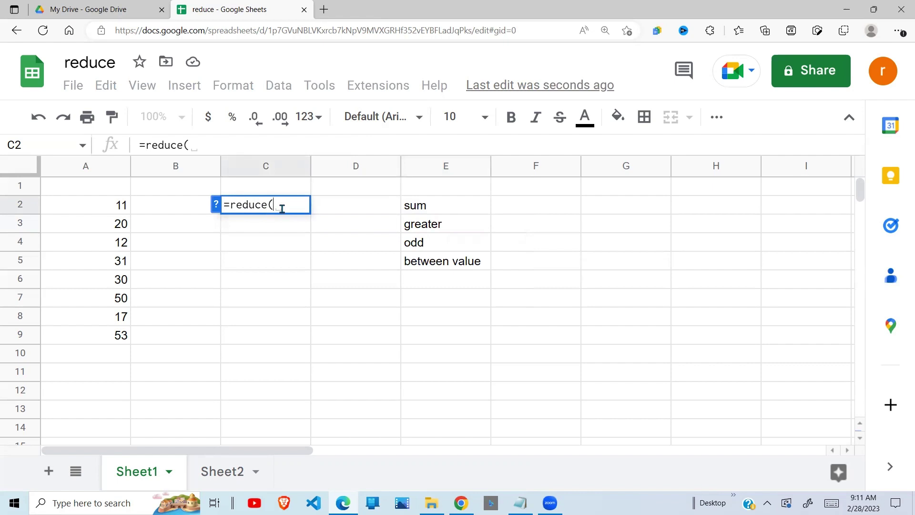
{"action": "type", "text": "0,"}
{"action": "left_click_drag", "start_coordinate": [122, 205], "coordinate": [123, 340]}
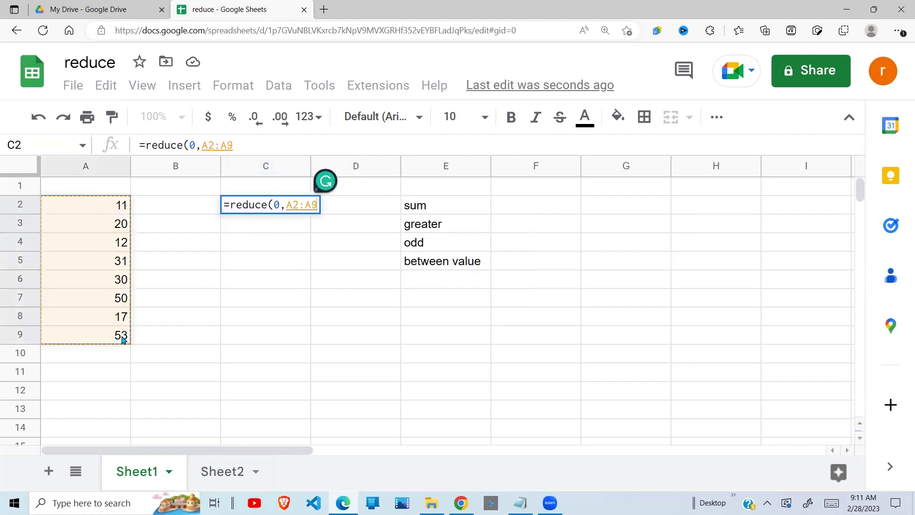
{"action": "key", "text": "F4"}
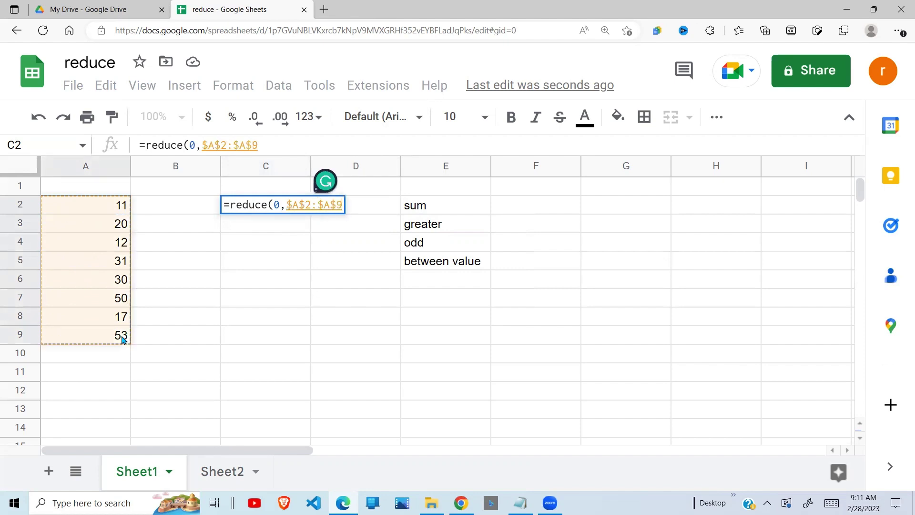
{"action": "type", "text": ",lad"}
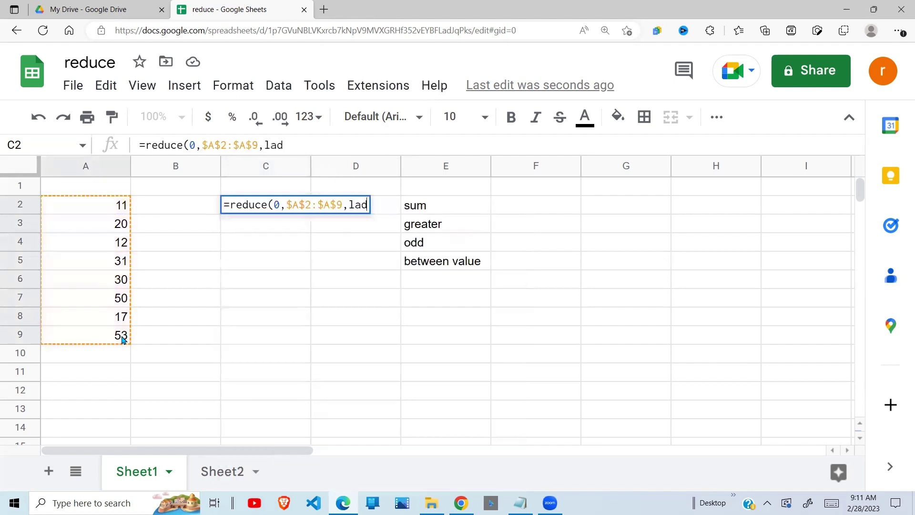
{"action": "key", "text": "BackSpace"}
{"action": "type", "text": "md"}
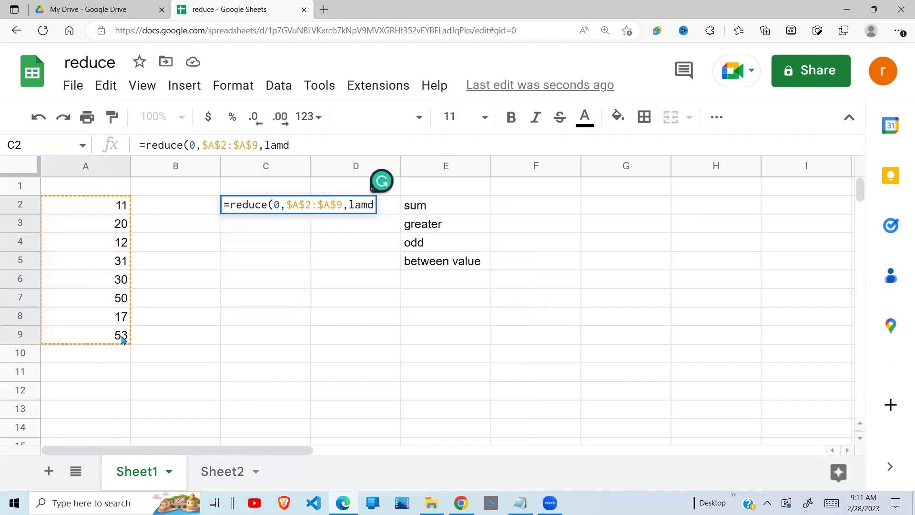
{"action": "type", "text": "ba("}
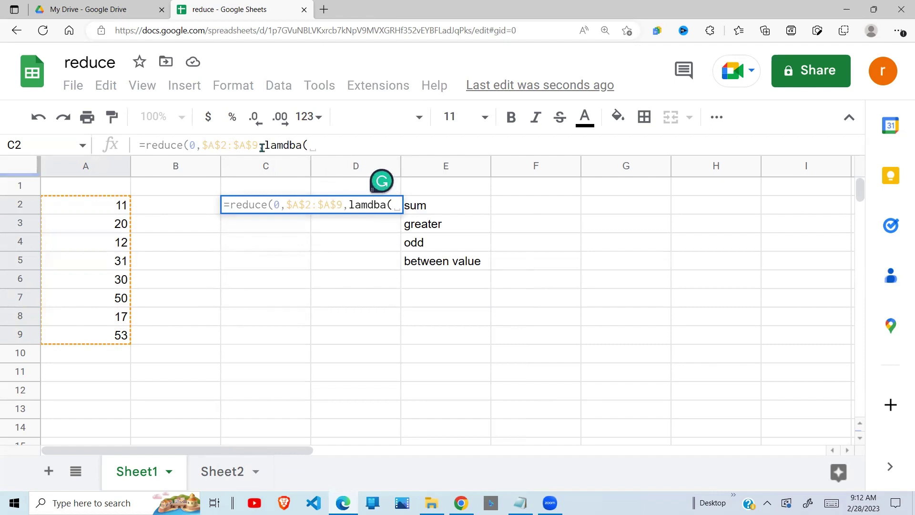
{"action": "type", "text": "acc"}
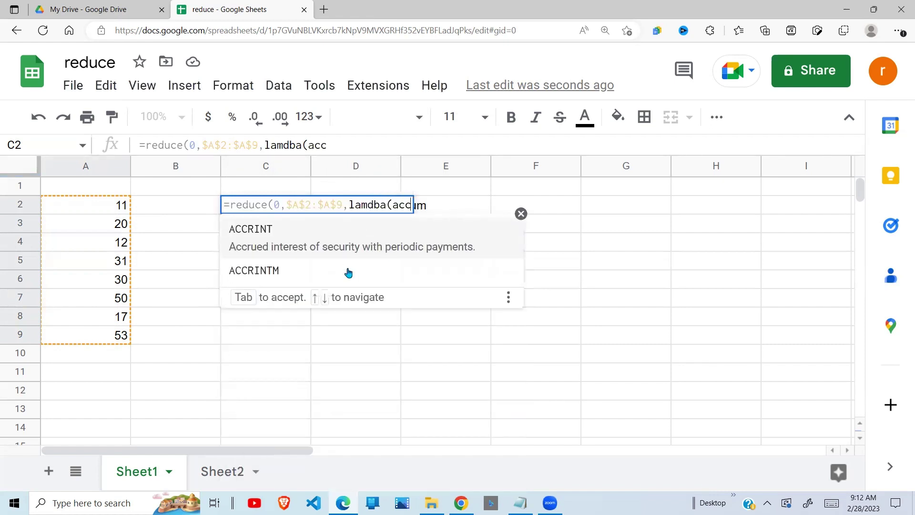
{"action": "type", "text": "um,"}
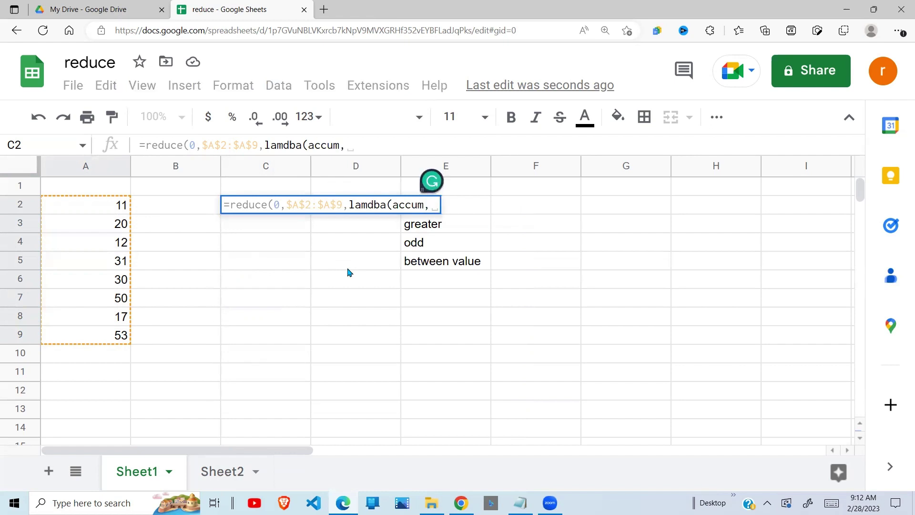
{"action": "type", "text": "cv"}
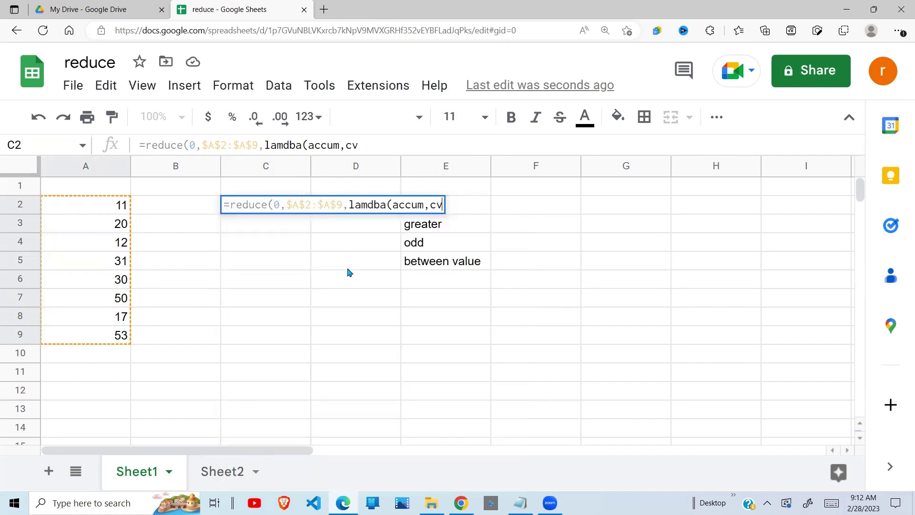
{"action": "type", "text": "alue,"}
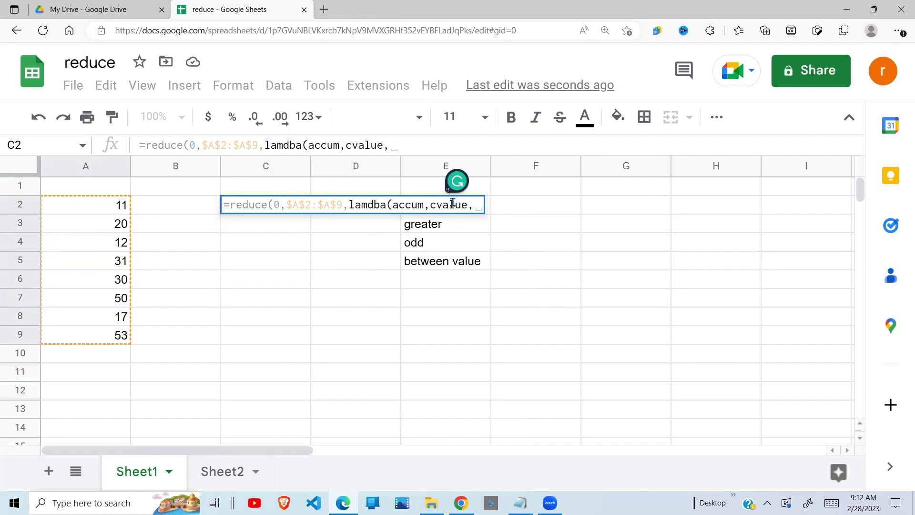
{"action": "type", "text": "accum"}
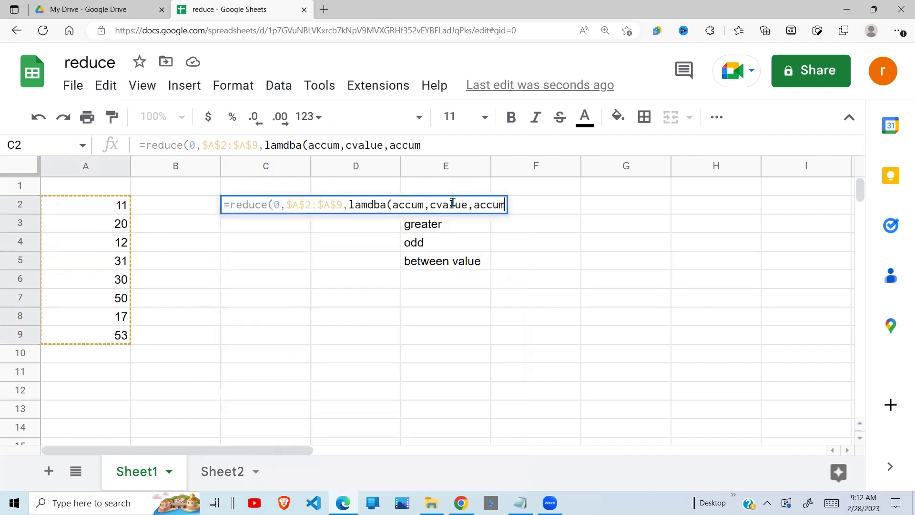
{"action": "type", "text": " + "}
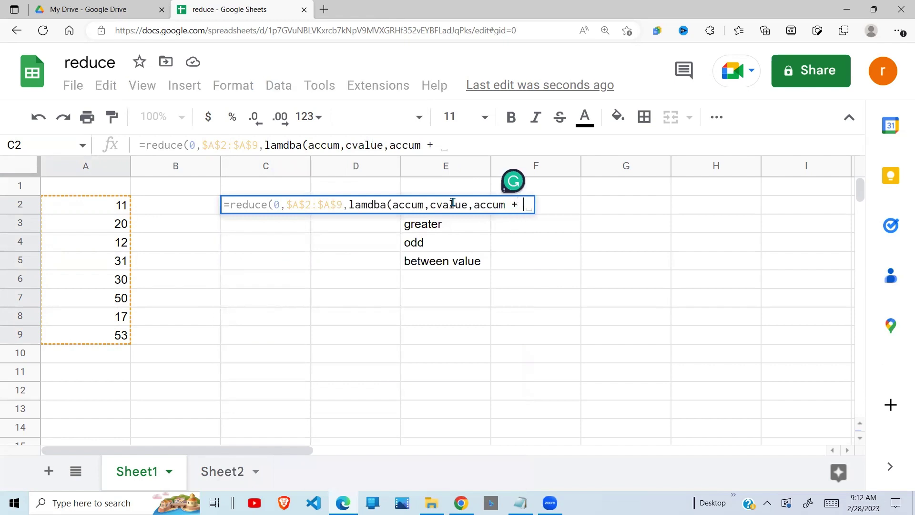
{"action": "type", "text": "cvalue"}
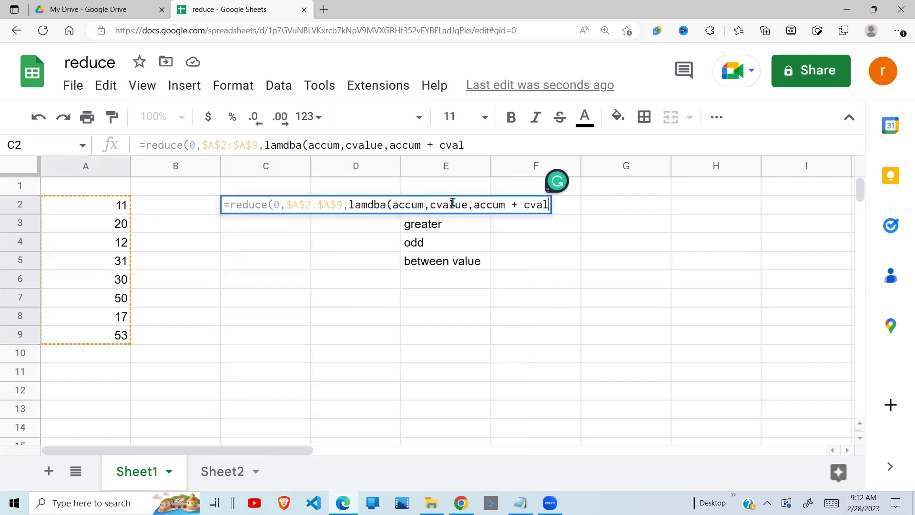
{"action": "type", "text": ")"}
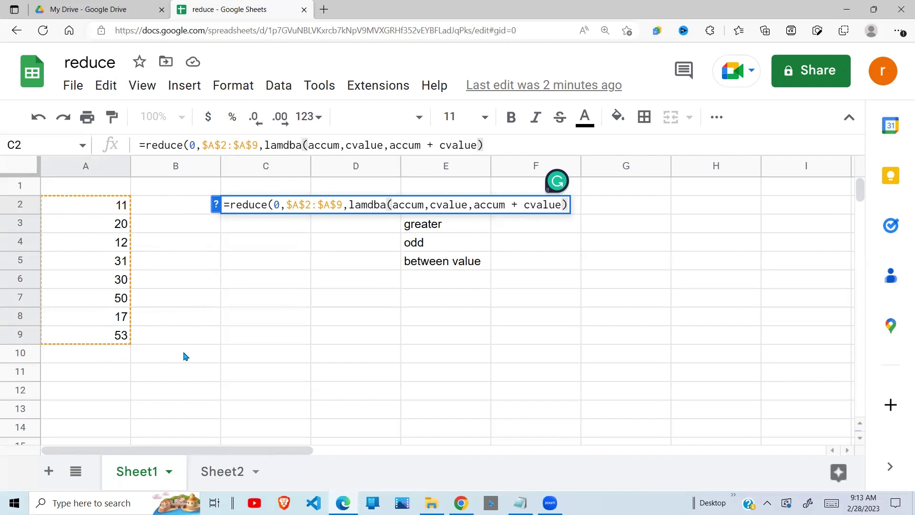
{"action": "type", "text": ")"}
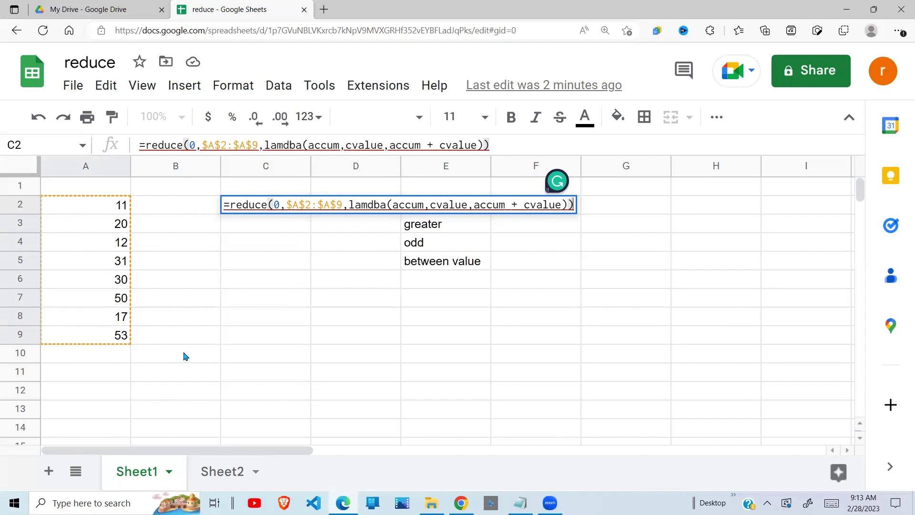
Respell 'lamdba' as LAMBDA in C2's formula so #N/A becomes 224.
{"action": "key", "text": "Return"}
{"action": "left_click", "coordinate": [292, 206]}
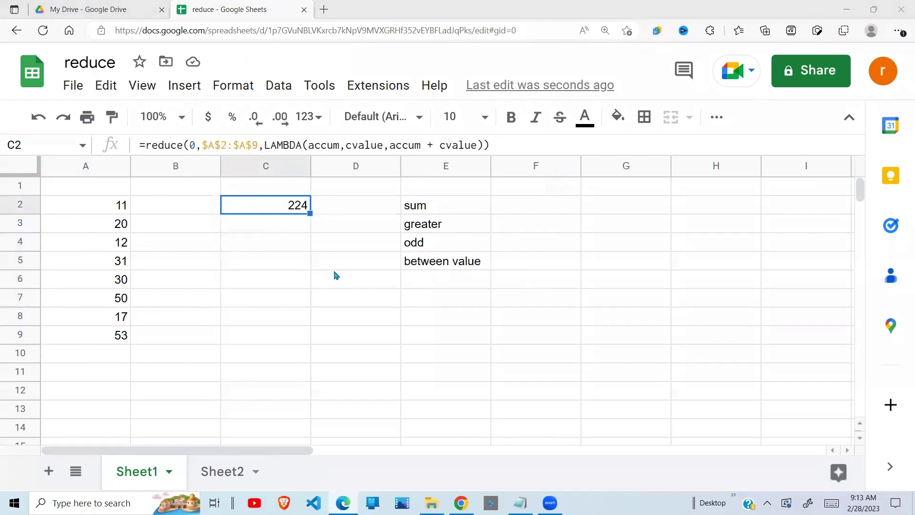
{"action": "left_click", "coordinate": [305, 263]}
{"action": "left_click", "coordinate": [299, 207]}
{"action": "left_click_drag", "start_coordinate": [264, 143], "coordinate": [301, 144]}
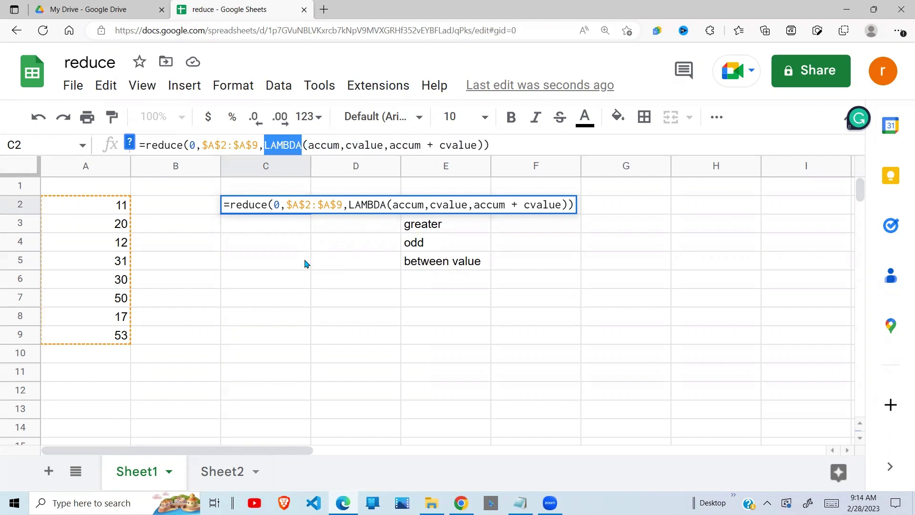
{"action": "key", "text": "Return"}
Enter =sum(A2:A9) in A11, giving 224, and compare it with C2's REDUCE total.
{"action": "left_click", "coordinate": [288, 266]}
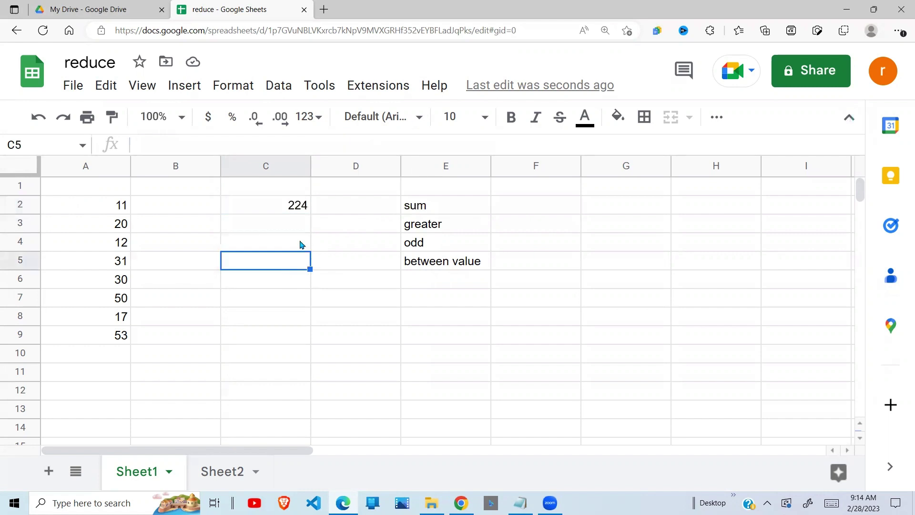
{"action": "left_click", "coordinate": [308, 209]}
{"action": "left_click", "coordinate": [101, 372]}
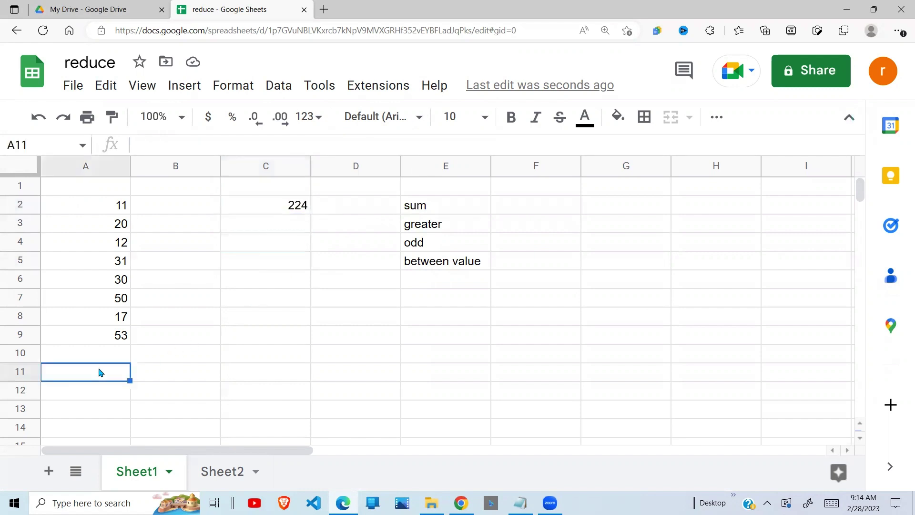
{"action": "type", "text": "=sum("}
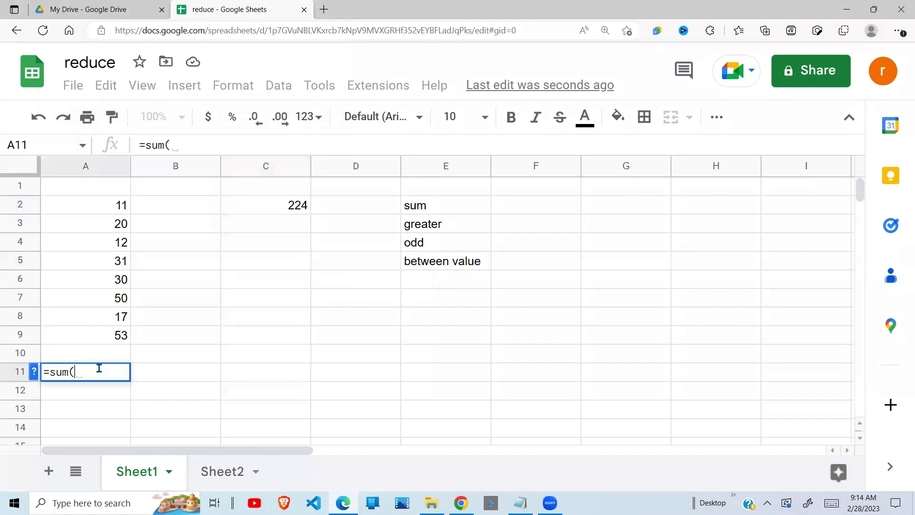
{"action": "left_click_drag", "start_coordinate": [123, 206], "coordinate": [113, 343]}
{"action": "key", "text": "Return"}
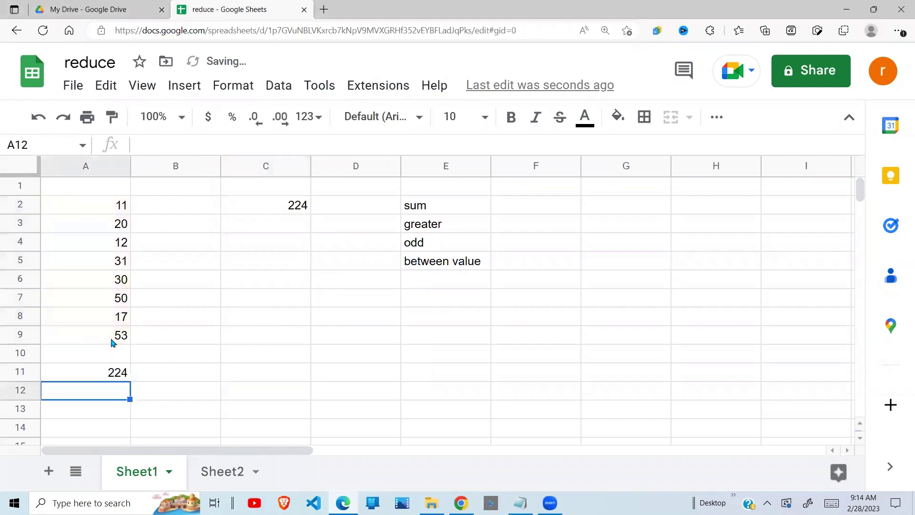
{"action": "left_click", "coordinate": [117, 380]}
{"action": "left_click", "coordinate": [299, 210]}
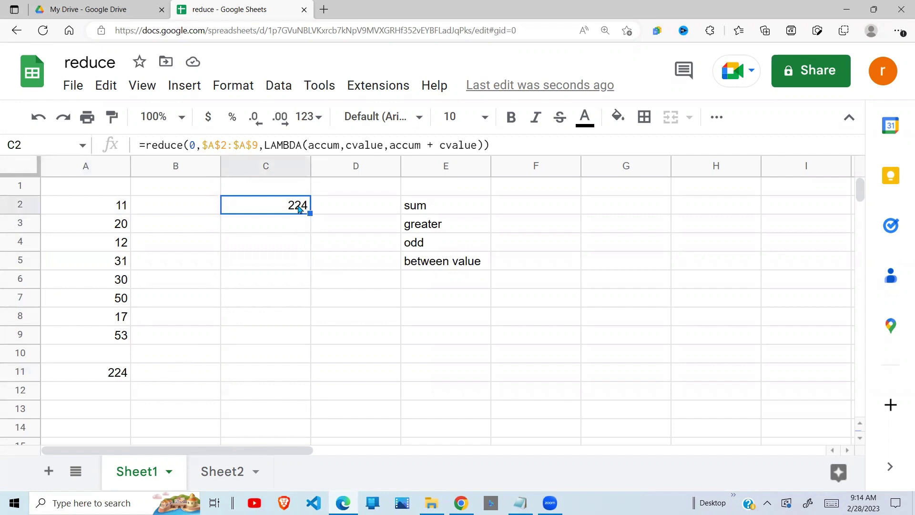
{"action": "left_click_drag", "start_coordinate": [121, 205], "coordinate": [119, 353]}
{"action": "left_click", "coordinate": [302, 206]}
{"action": "left_click", "coordinate": [421, 227]}
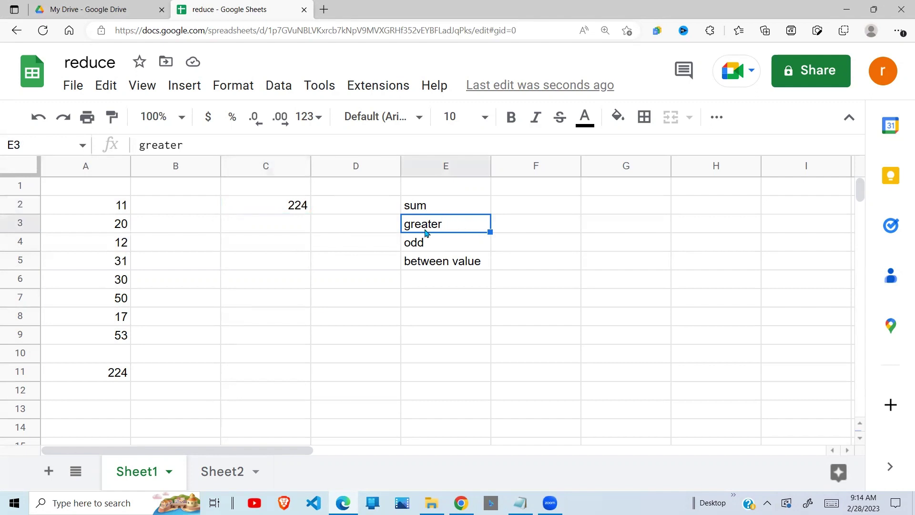
{"action": "left_click", "coordinate": [117, 285]}
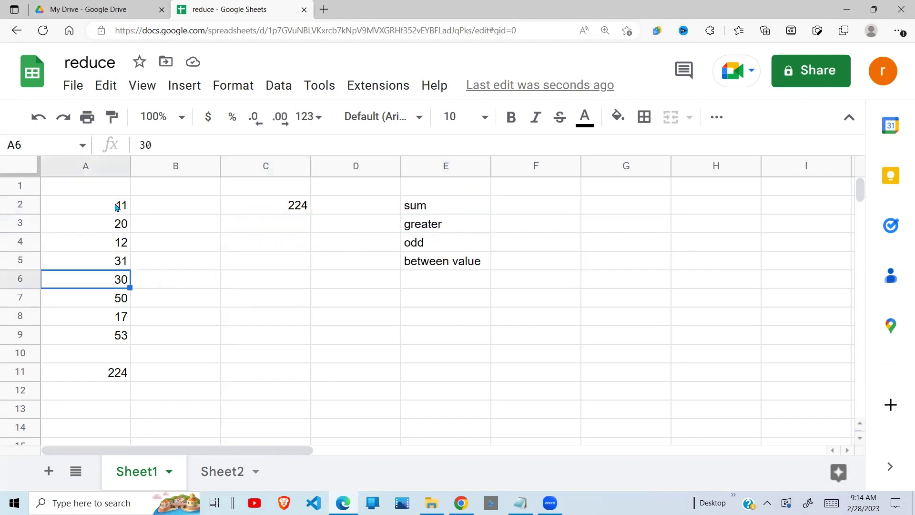
{"action": "left_click_drag", "start_coordinate": [119, 206], "coordinate": [119, 341]}
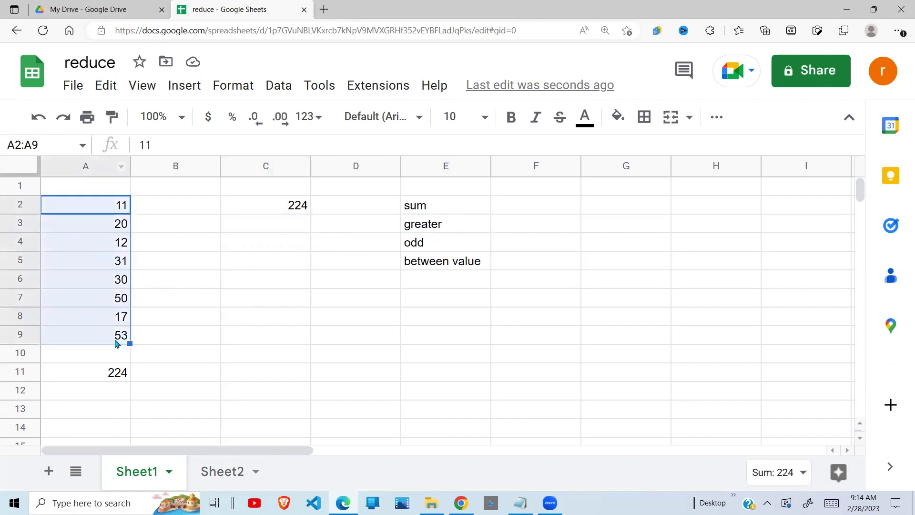
{"action": "left_click", "coordinate": [123, 279]}
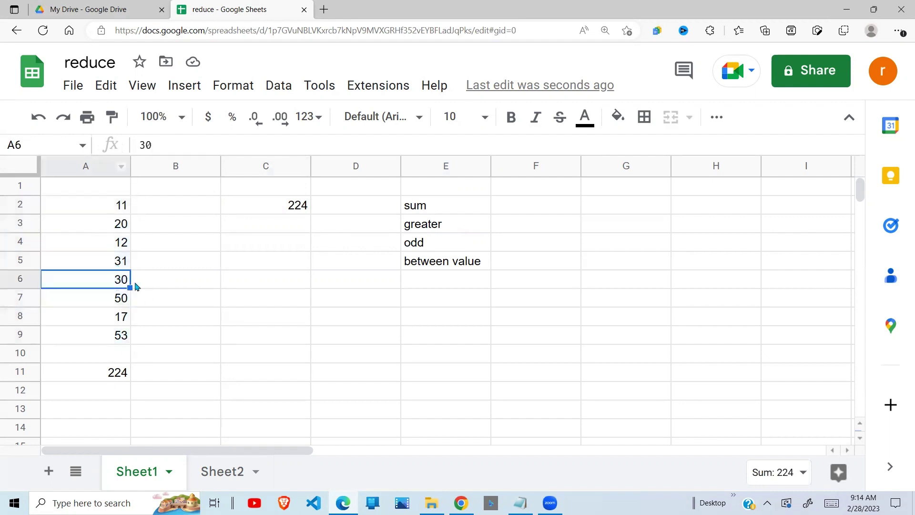
Type =reduce(0,$A$2:$A$9,lambda(accum,cvalue,accum + if(cvalue>30,cvalue,0))) into C4.
{"action": "left_click", "coordinate": [289, 245]}
{"action": "type", "text": "=red"}
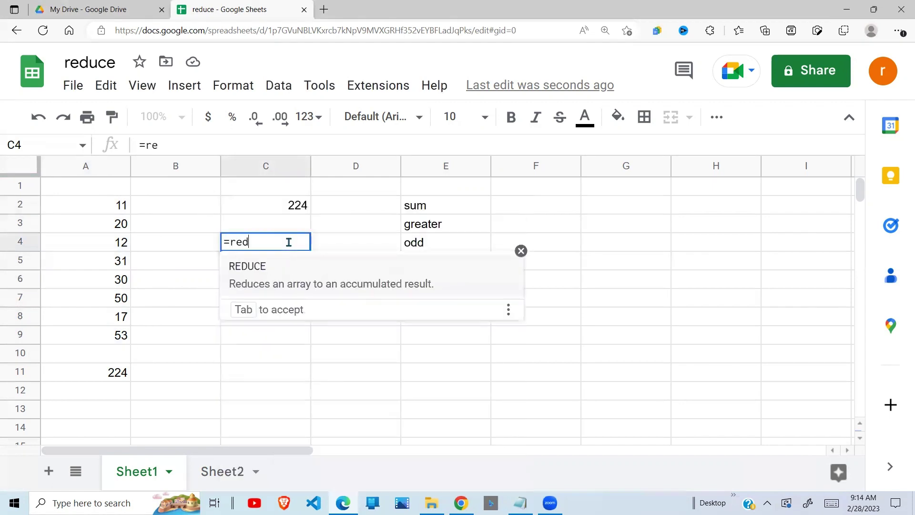
{"action": "type", "text": "uce("}
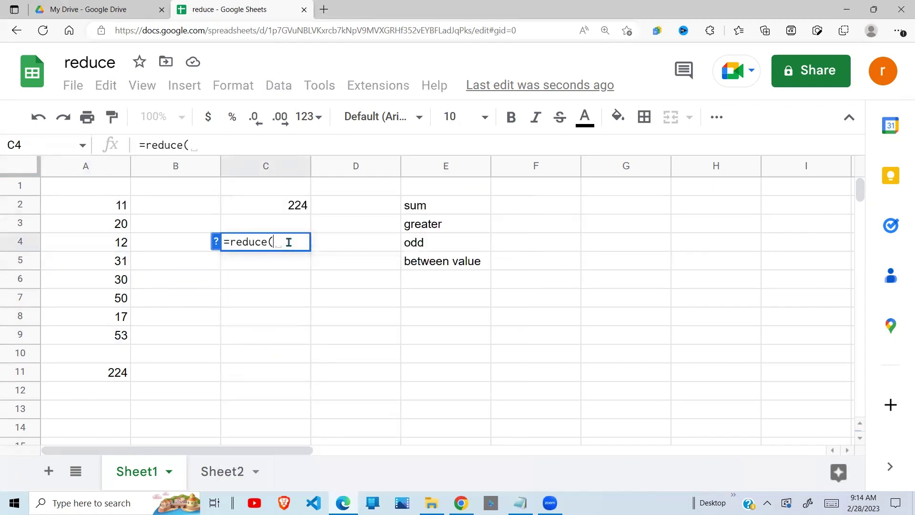
{"action": "type", "text": "0,"}
{"action": "left_click_drag", "start_coordinate": [125, 205], "coordinate": [125, 261]}
{"action": "left_click_drag", "start_coordinate": [137, 308], "coordinate": [121, 337]}
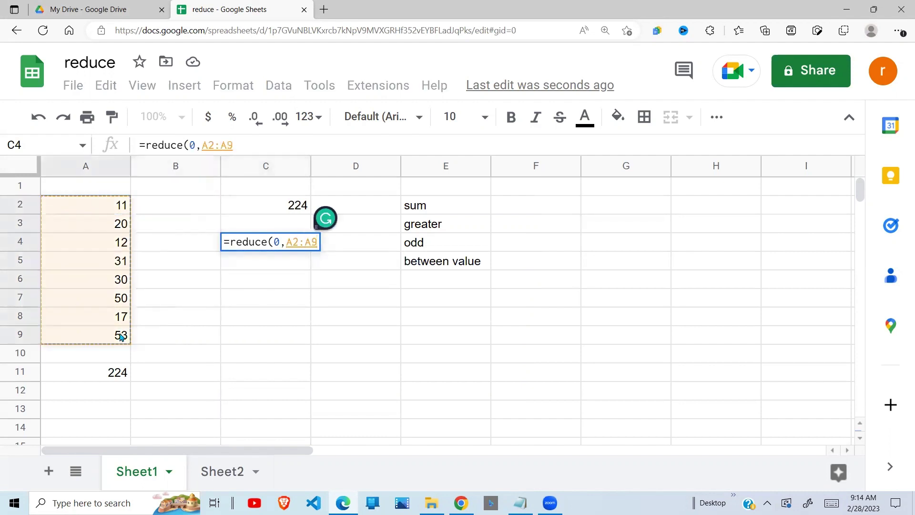
{"action": "key", "text": "F4"}
{"action": "type", "text": ","}
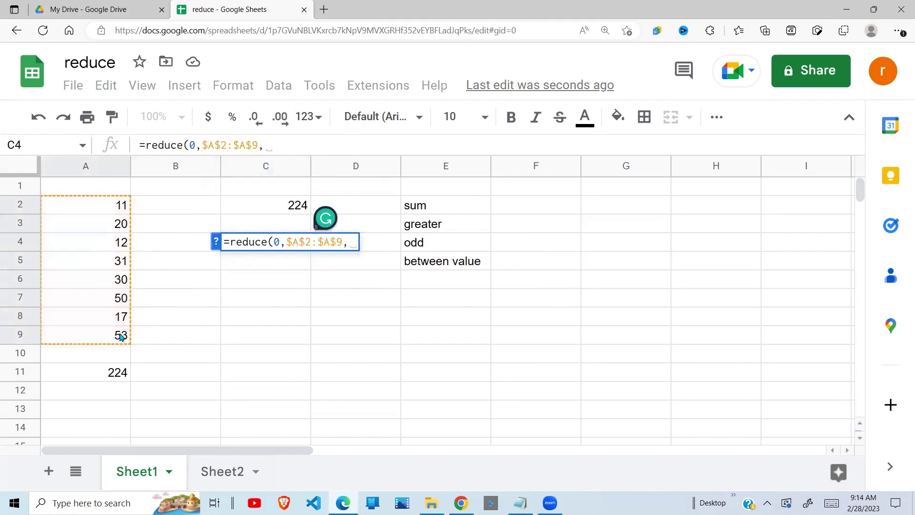
{"action": "type", "text": "lamb"}
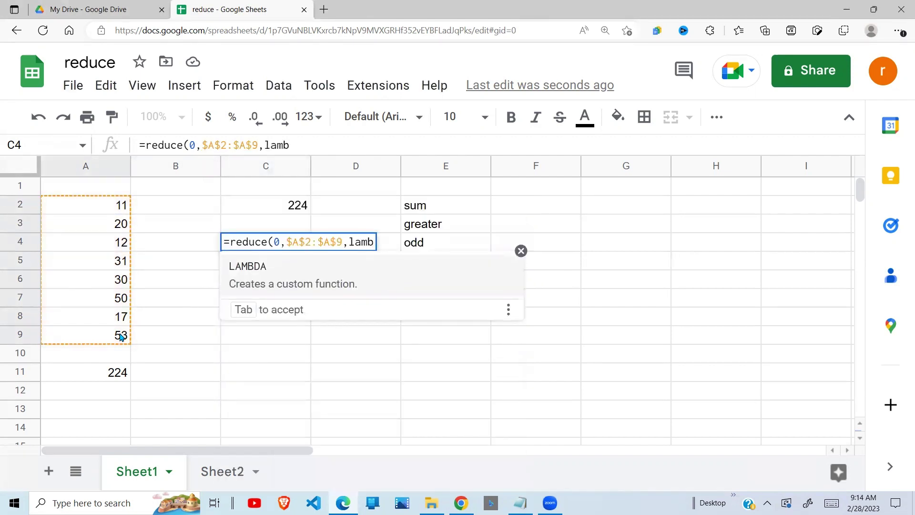
{"action": "type", "text": "da("}
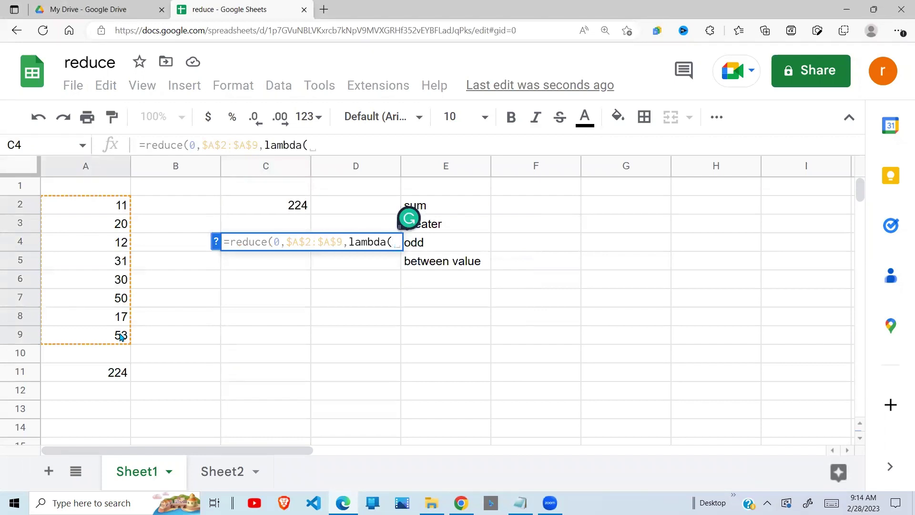
{"action": "type", "text": "acc"}
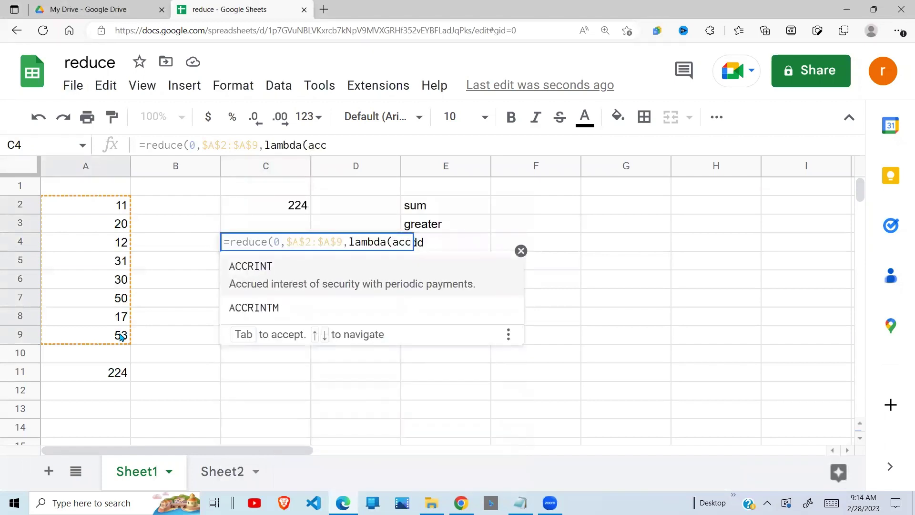
{"action": "type", "text": "um,"}
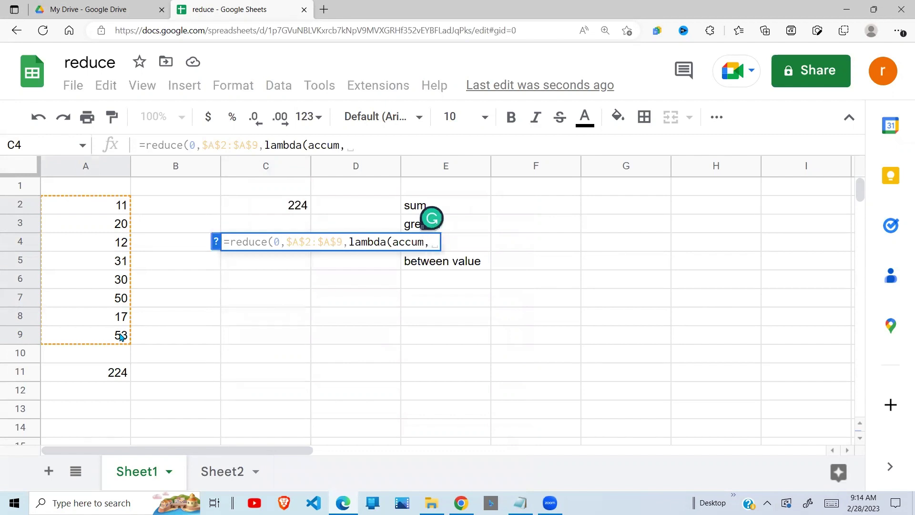
{"action": "key", "text": "BackSpace"}
{"action": "type", "text": "cval"}
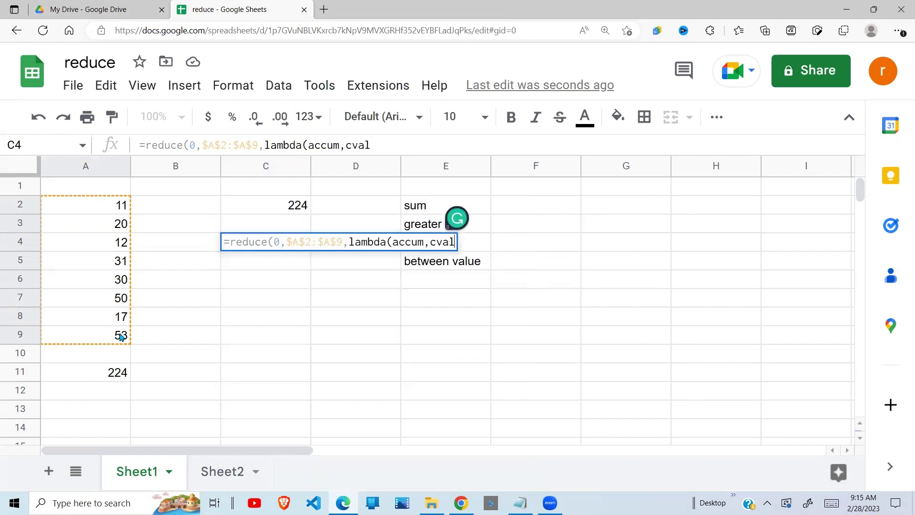
{"action": "type", "text": "ue, "}
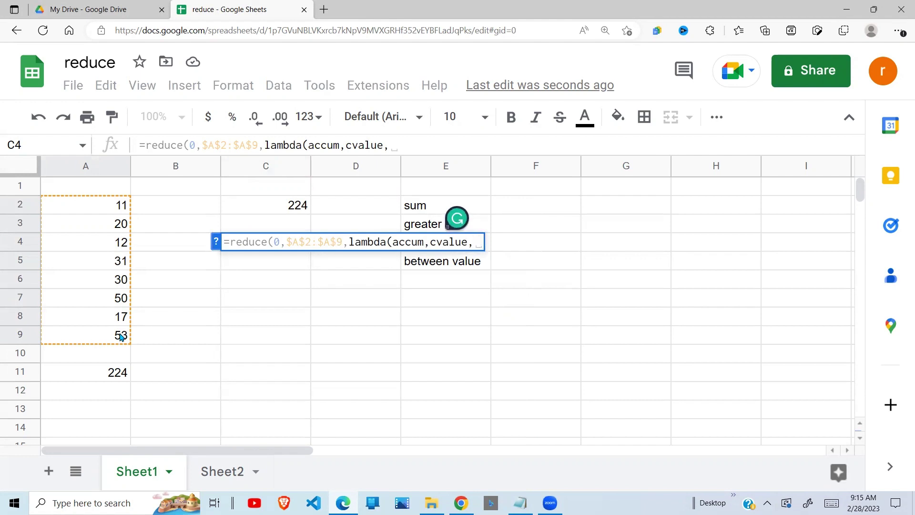
{"action": "type", "text": "acc"}
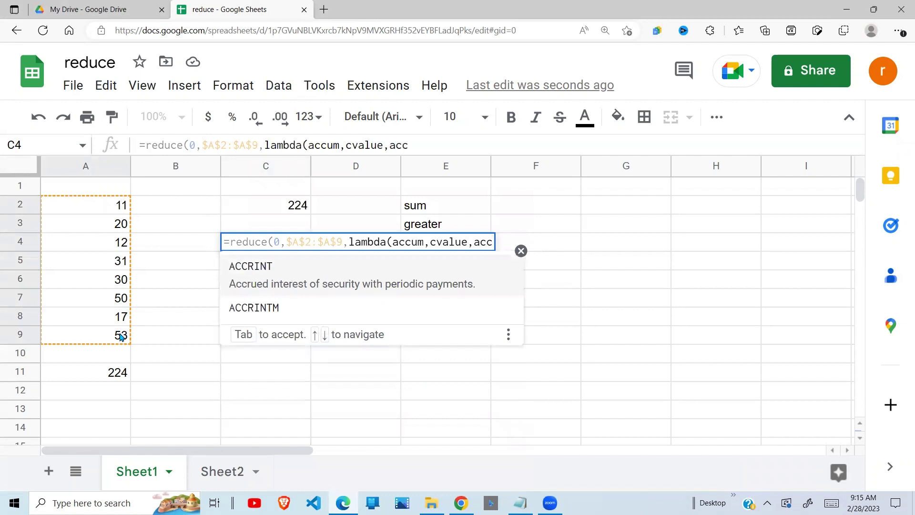
{"action": "type", "text": "um +"}
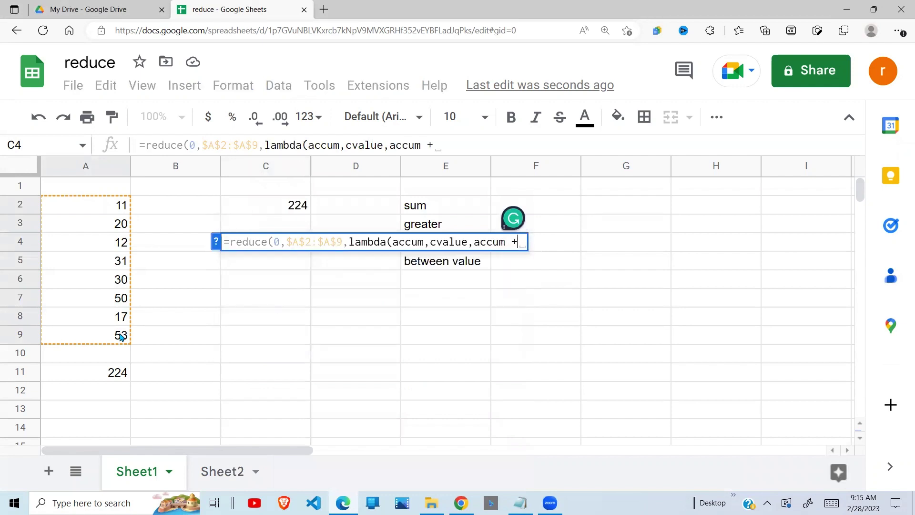
{"action": "type", "text": " if"}
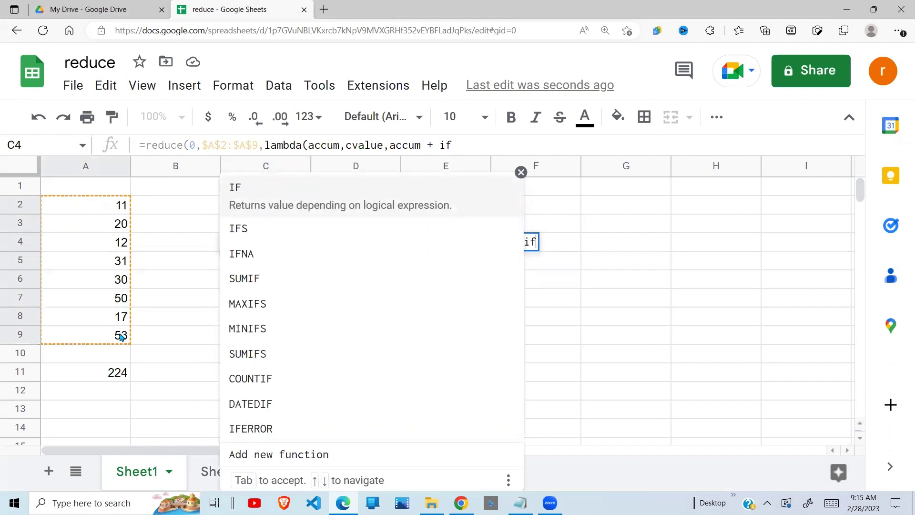
{"action": "type", "text": "("}
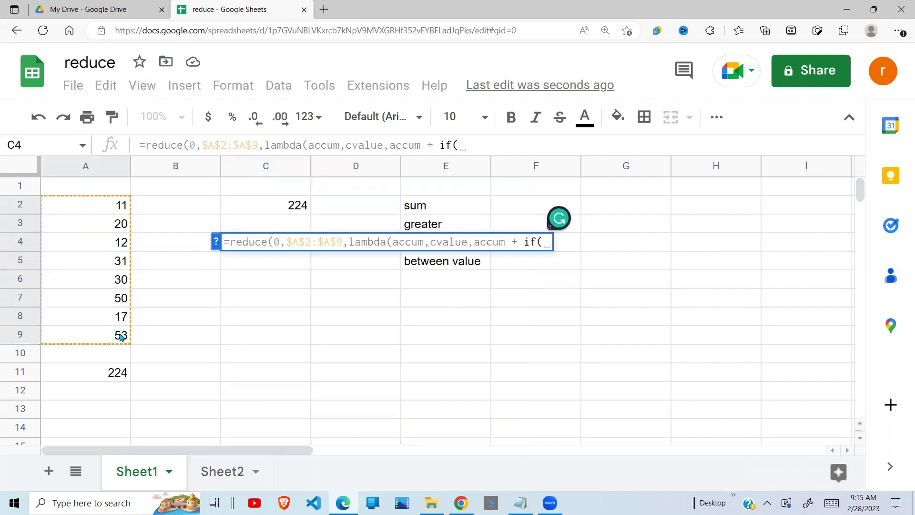
{"action": "type", "text": "cvalue"}
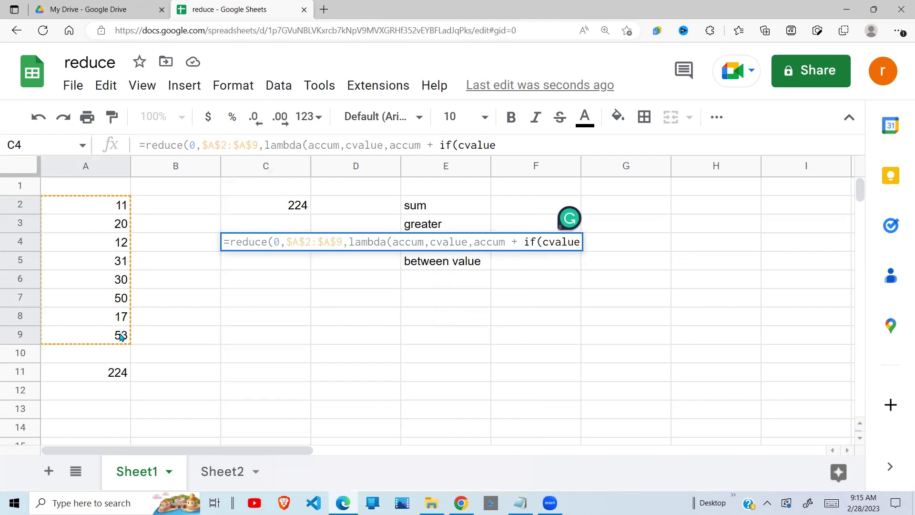
{"action": "type", "text": ">30"}
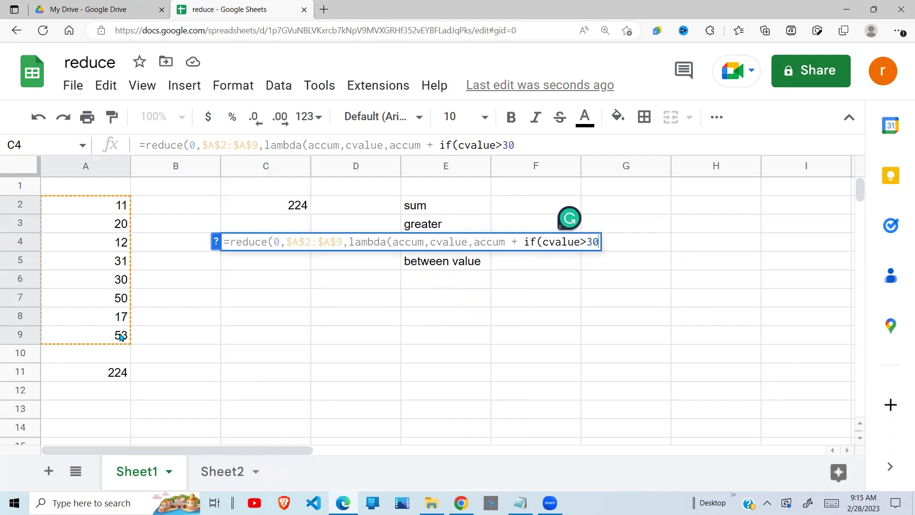
{"action": "type", "text": ","}
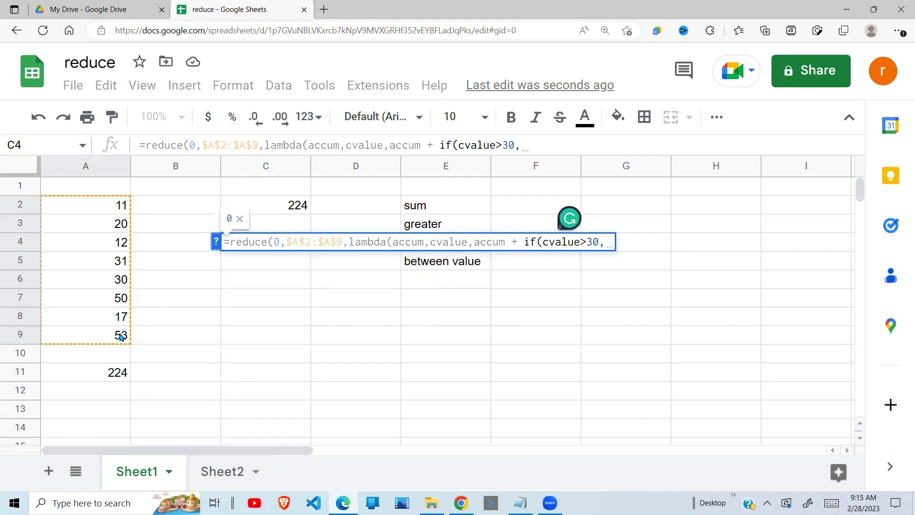
{"action": "type", "text": "cvalue"}
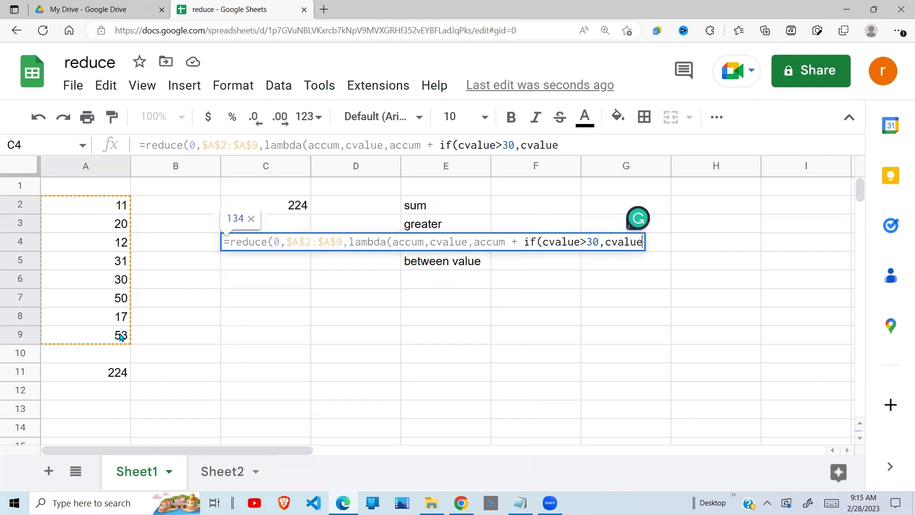
{"action": "type", "text": ",0"}
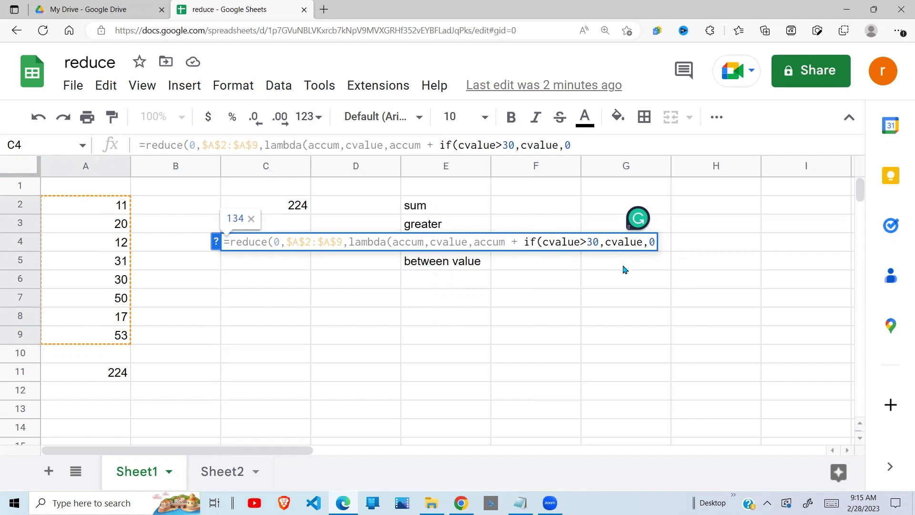
{"action": "type", "text": ")"}
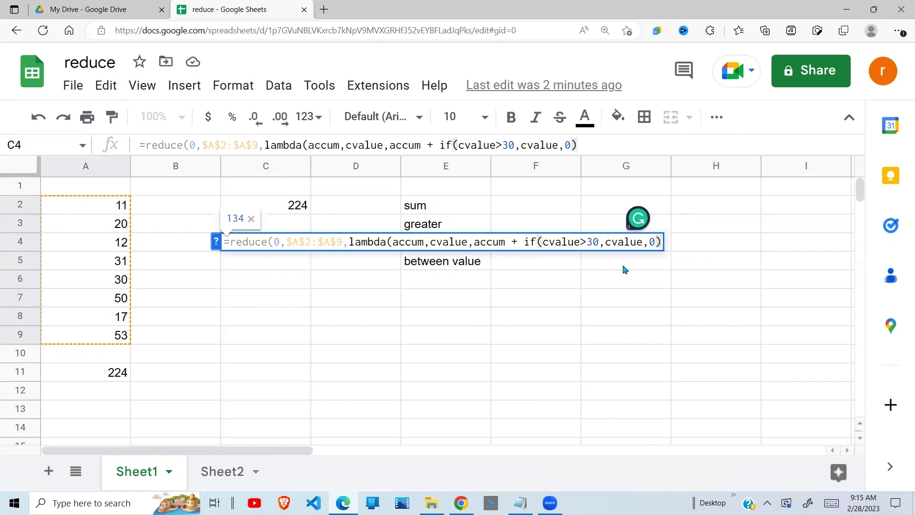
{"action": "type", "text": "))"}
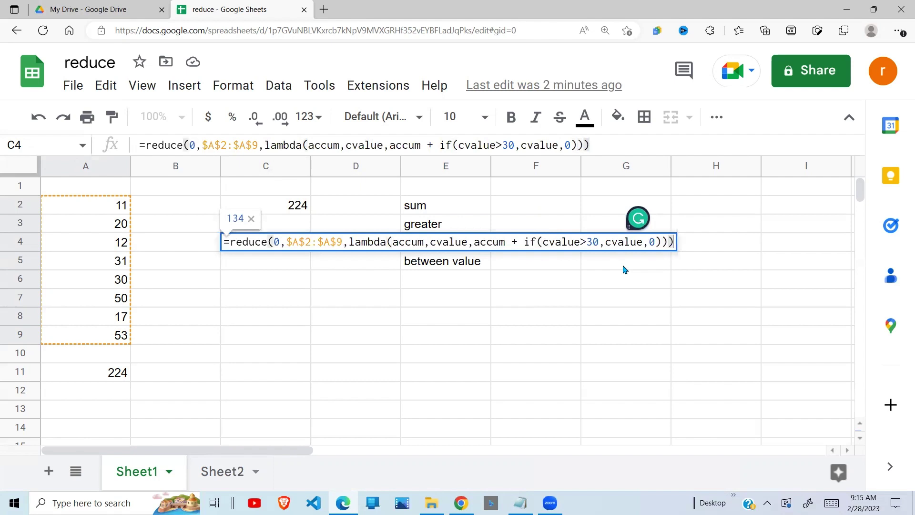
{"action": "key", "text": "Return"}
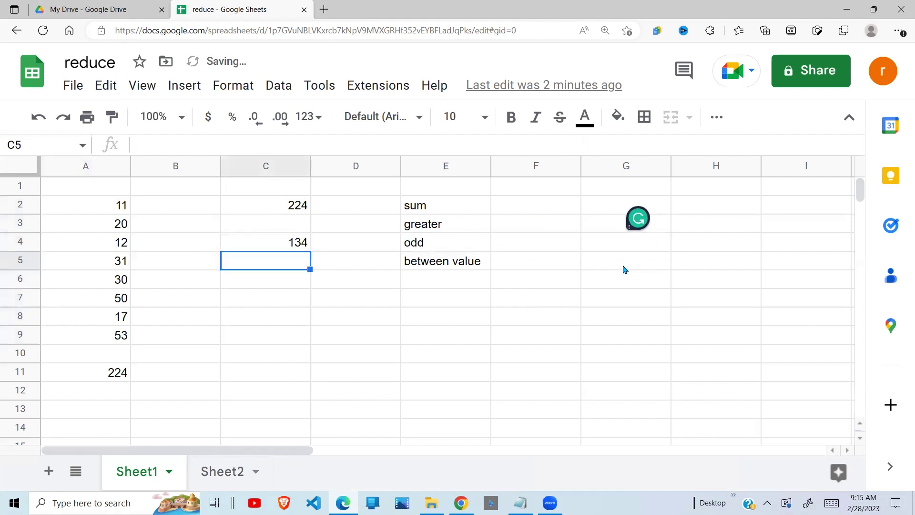
{"action": "left_click", "coordinate": [308, 247]}
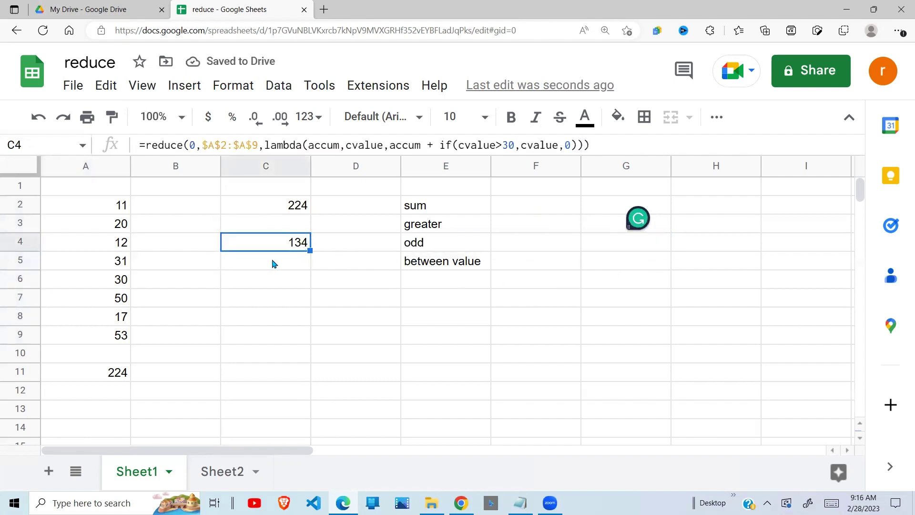
{"action": "left_click", "coordinate": [279, 300]}
{"action": "type", "text": "=sum("}
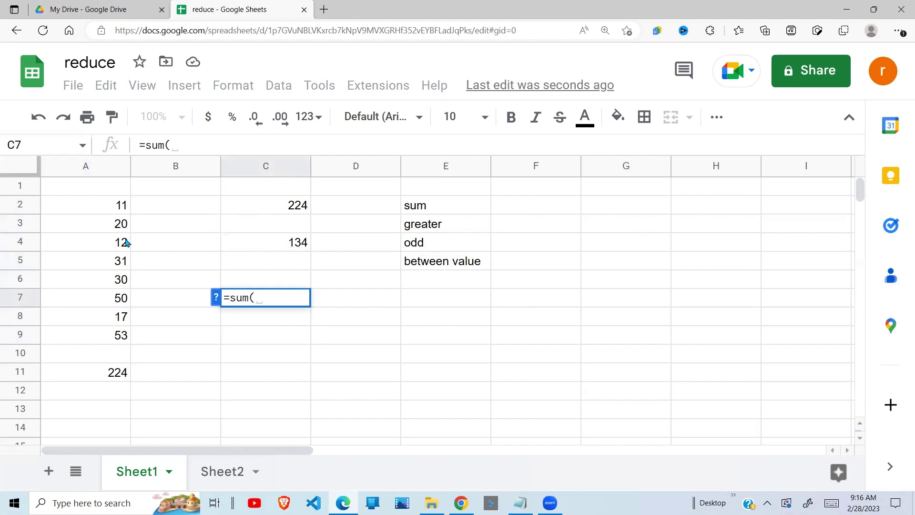
{"action": "left_click", "coordinate": [123, 266]}
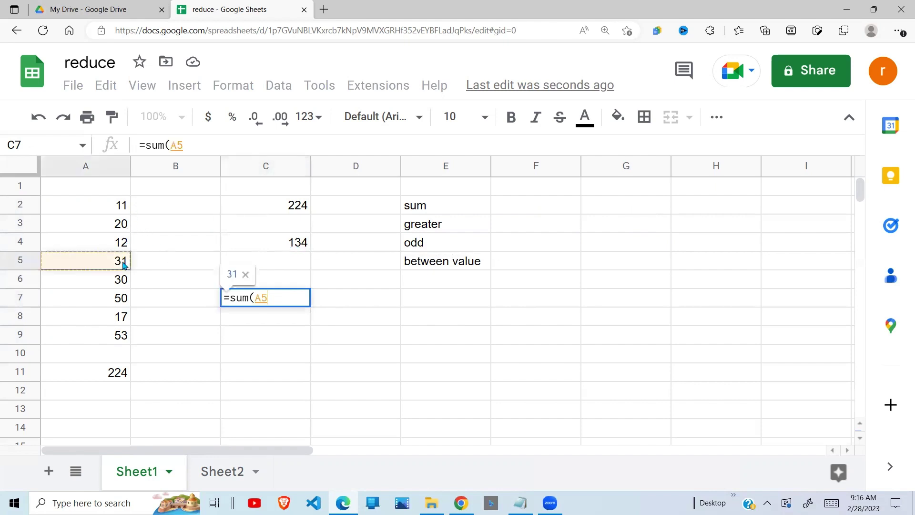
{"action": "type", "text": ","}
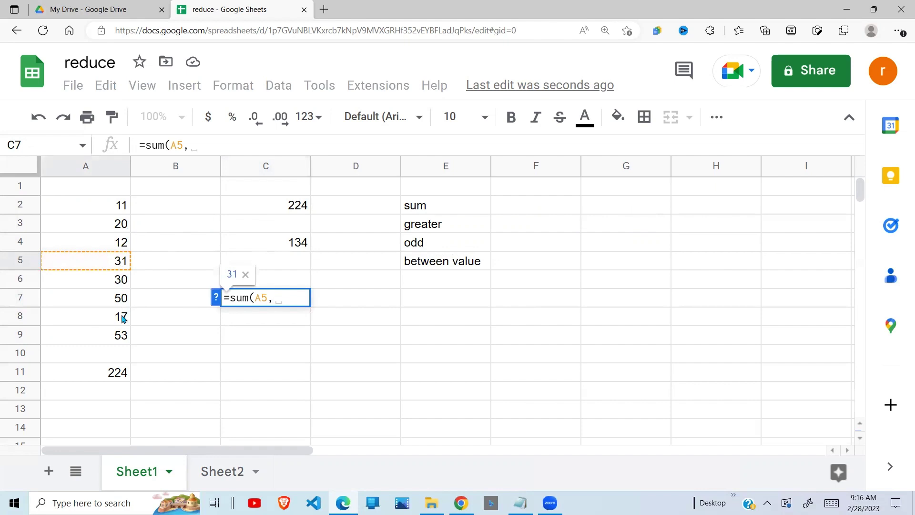
{"action": "left_click", "coordinate": [124, 300]}
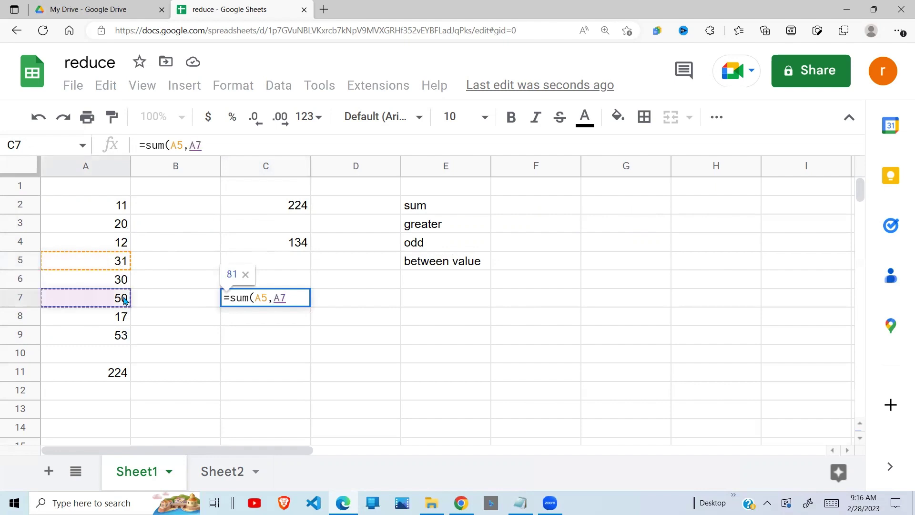
{"action": "type", "text": ","}
{"action": "left_click", "coordinate": [124, 338]}
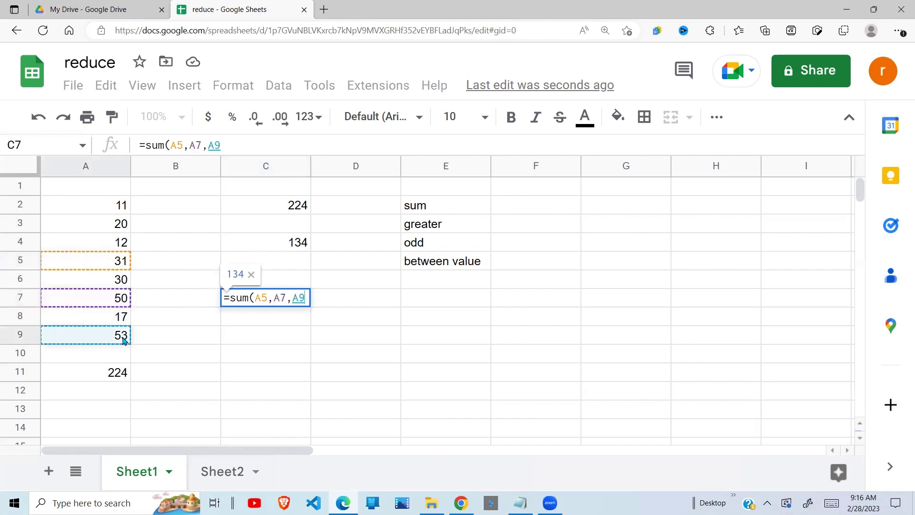
{"action": "type", "text": ")"}
{"action": "key", "text": "Return"}
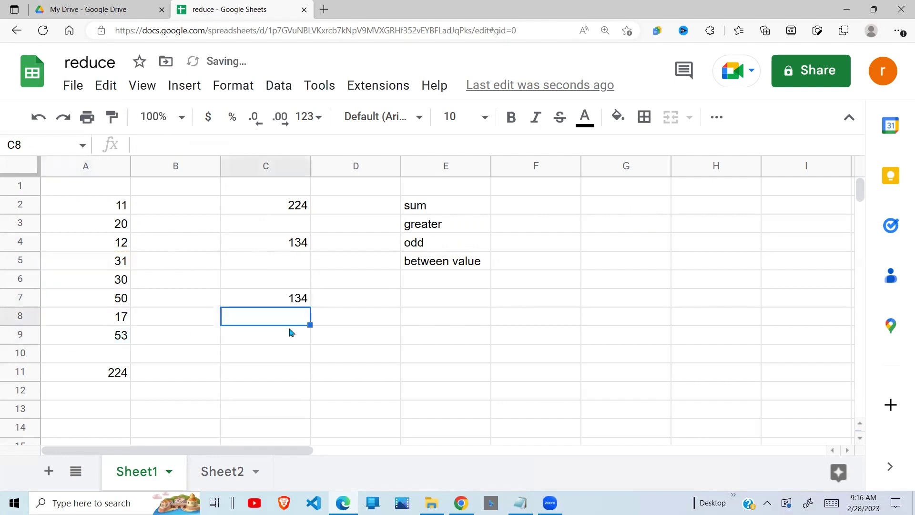
{"action": "left_click", "coordinate": [300, 306]}
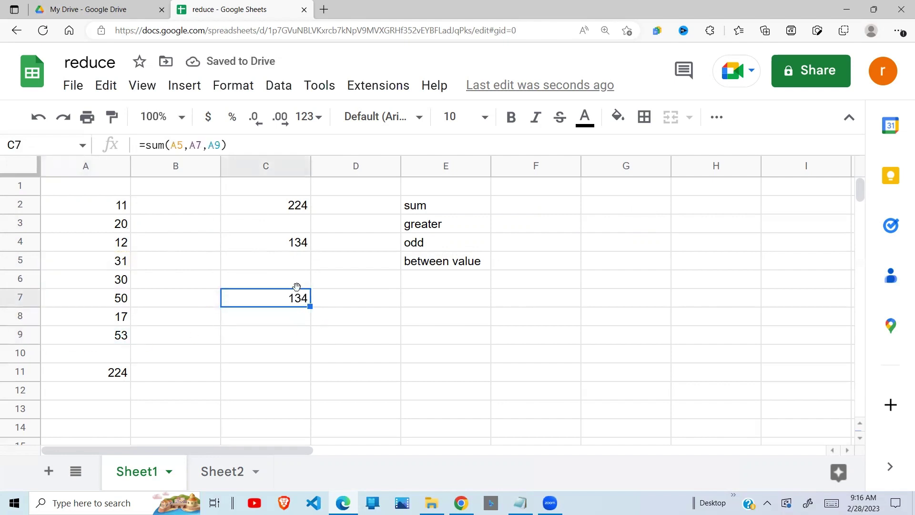
{"action": "key", "text": "Delete"}
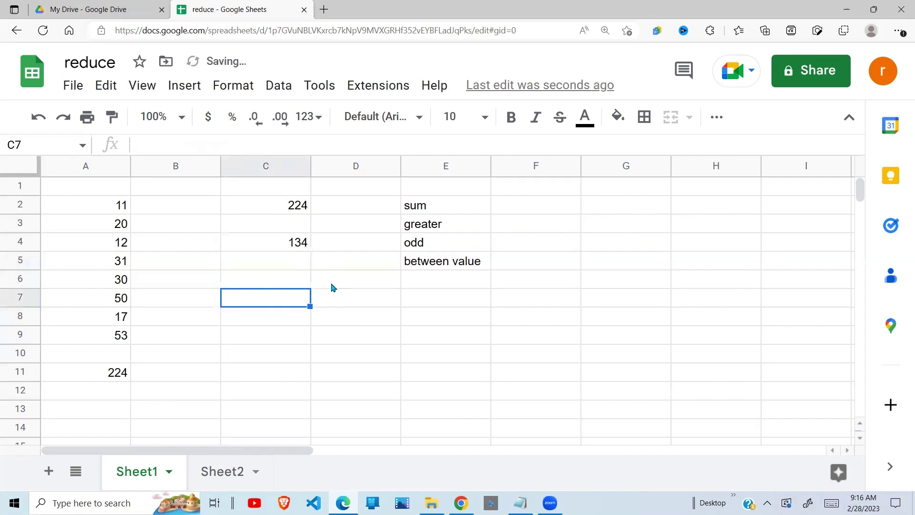
{"action": "left_click", "coordinate": [295, 243]}
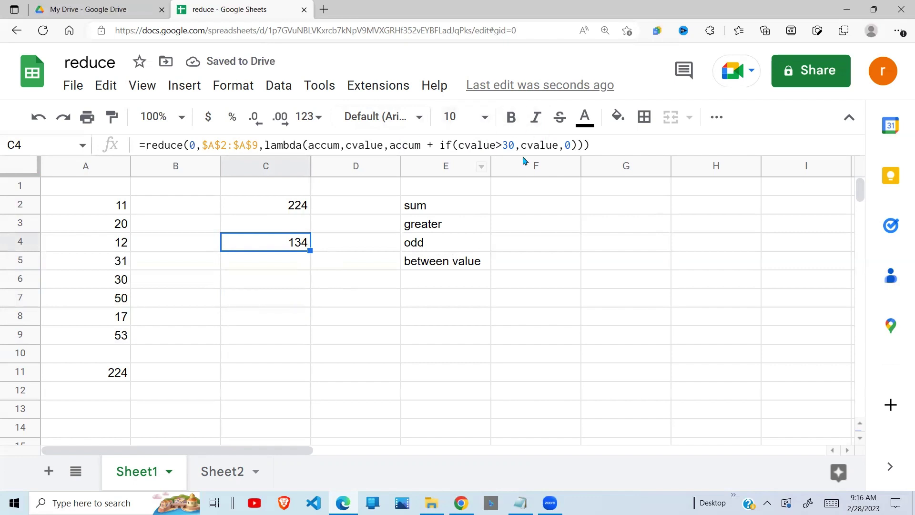
{"action": "left_click", "coordinate": [436, 240]}
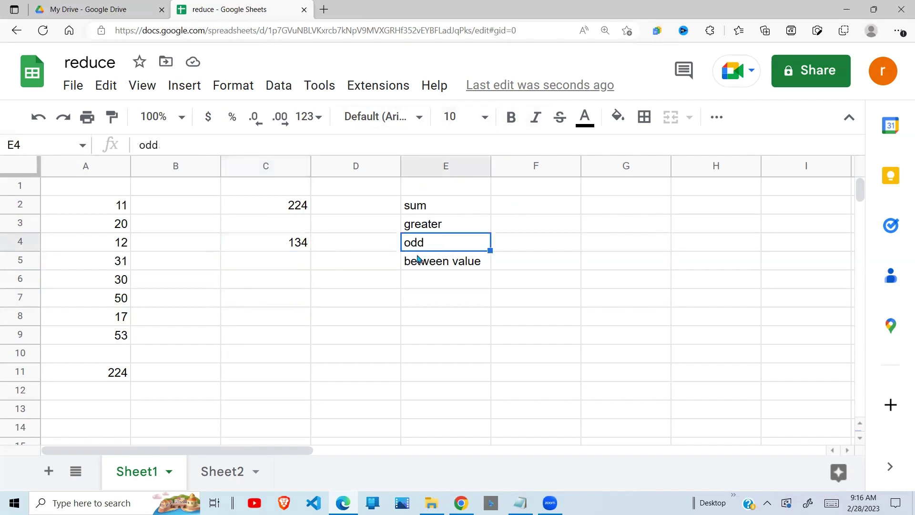
{"action": "left_click", "coordinate": [293, 288]}
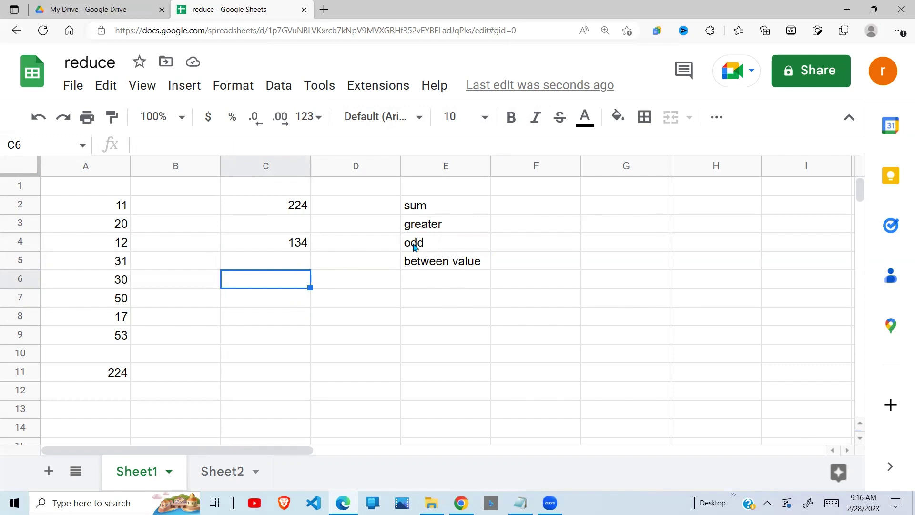
Start C6's formula as =reduce(0,$A$2:$A$9,lambda(accum,cvalue,accum + with an absolute range.
{"action": "type", "text": "=reduc"}
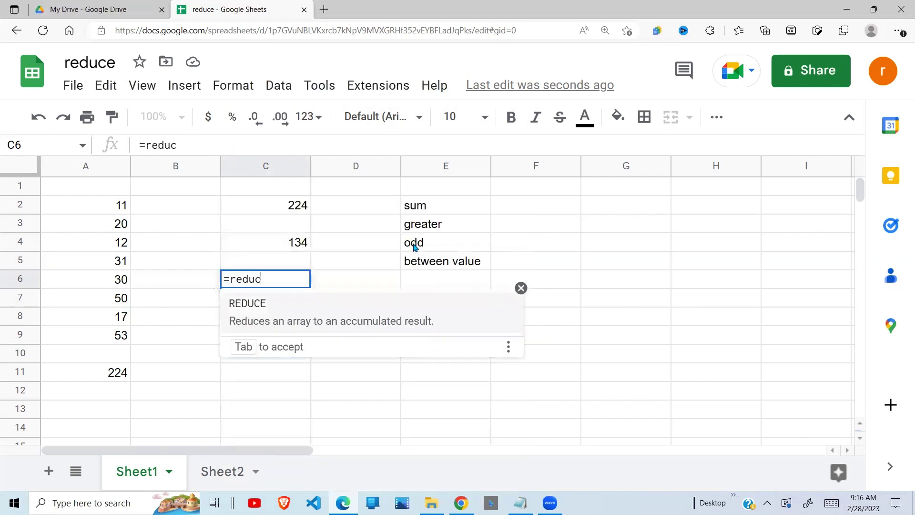
{"action": "type", "text": "e("}
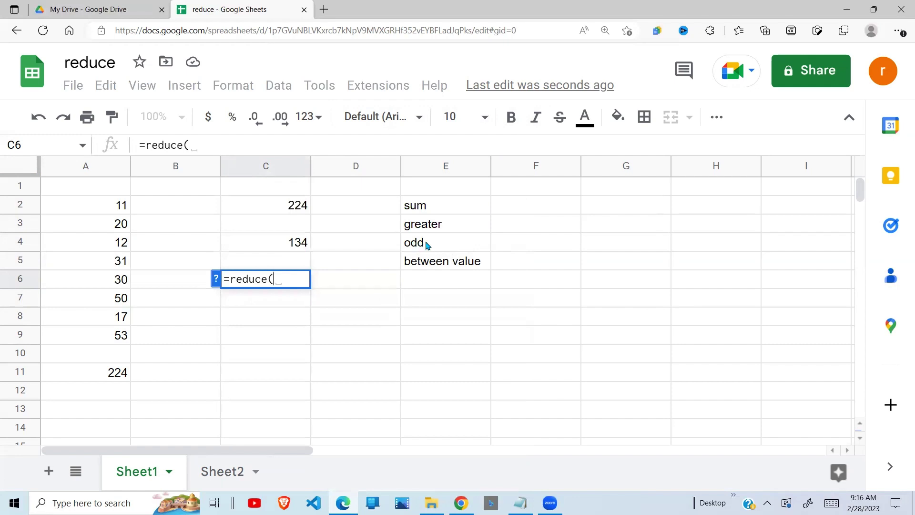
{"action": "type", "text": "0,"}
{"action": "left_click_drag", "start_coordinate": [125, 204], "coordinate": [131, 342]}
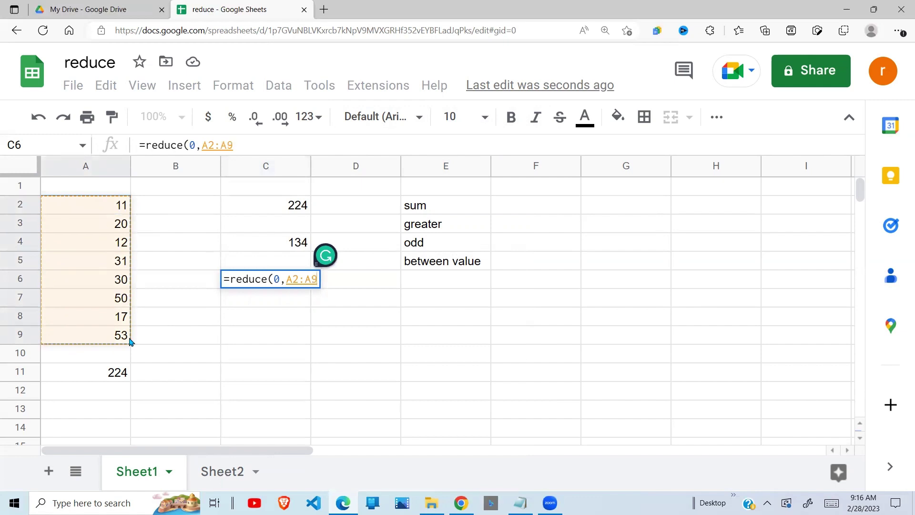
{"action": "key", "text": "F4"}
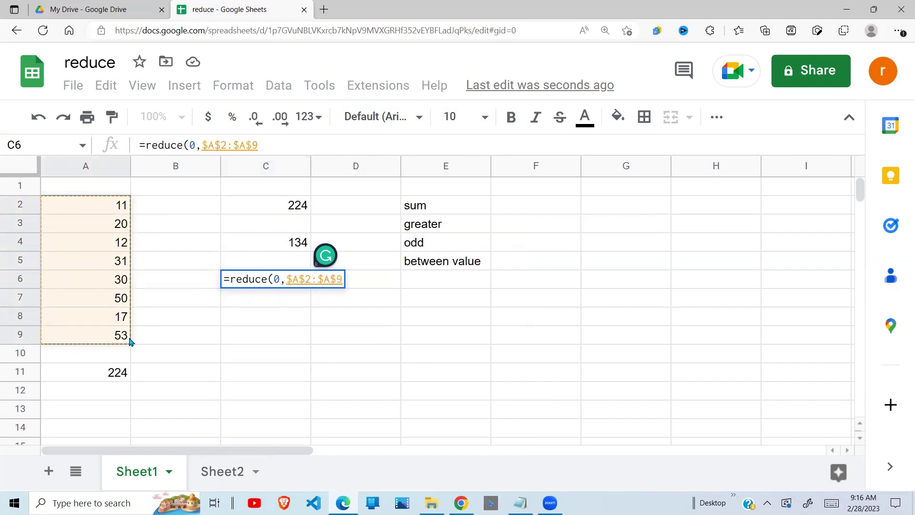
{"action": "type", "text": ",lamb"}
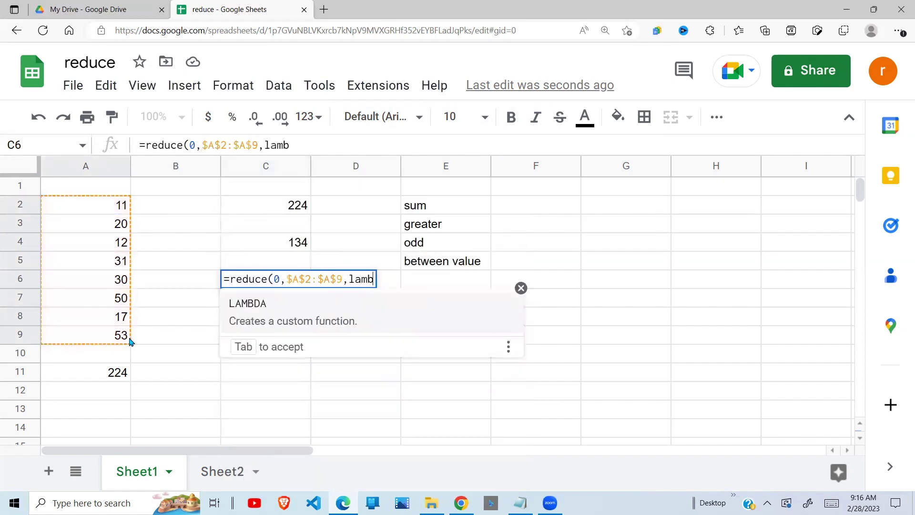
{"action": "type", "text": "da("}
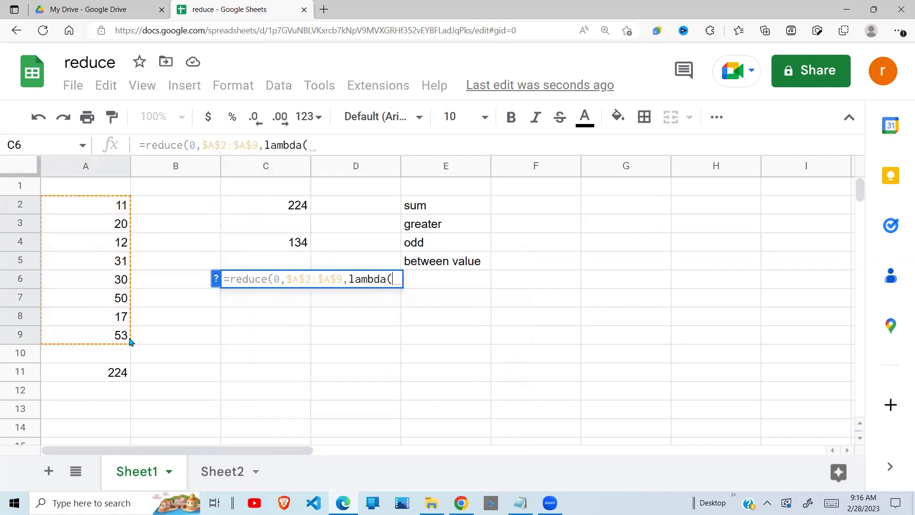
{"action": "type", "text": "acc"}
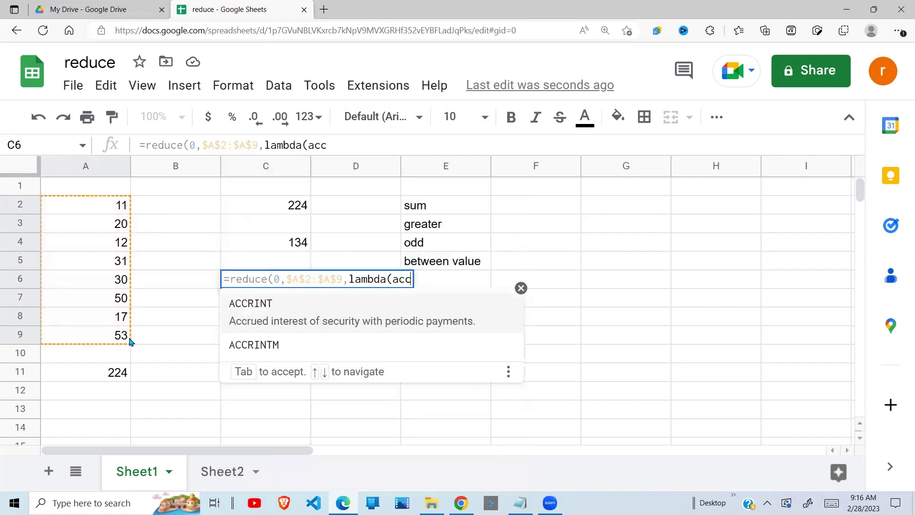
{"action": "type", "text": "um,"}
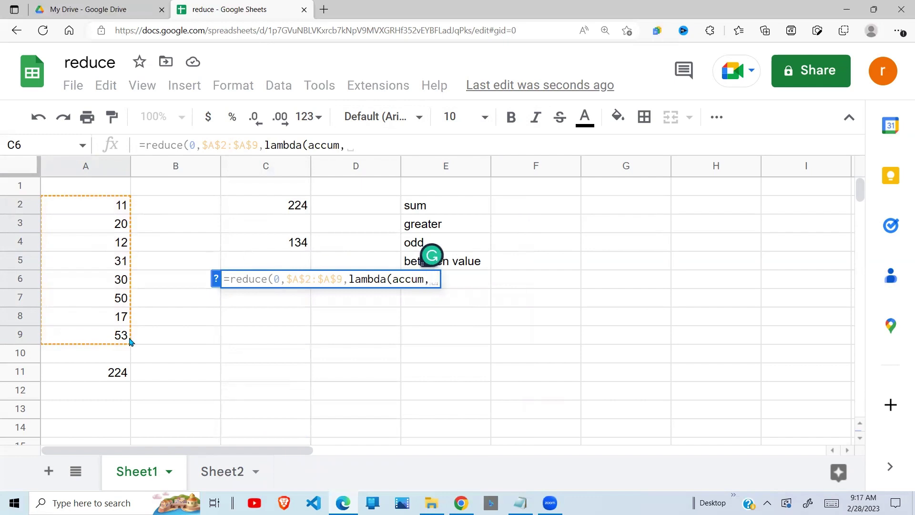
{"action": "type", "text": "cvalue,"}
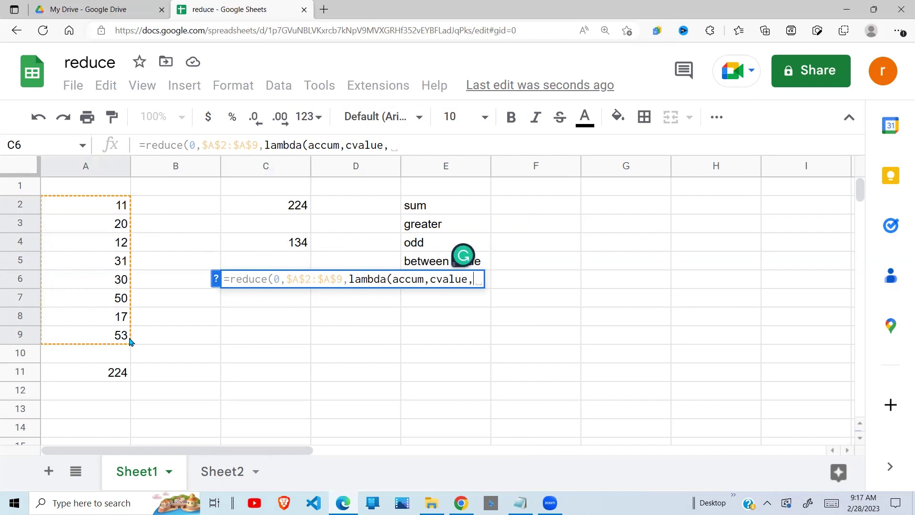
{"action": "type", "text": "acc"}
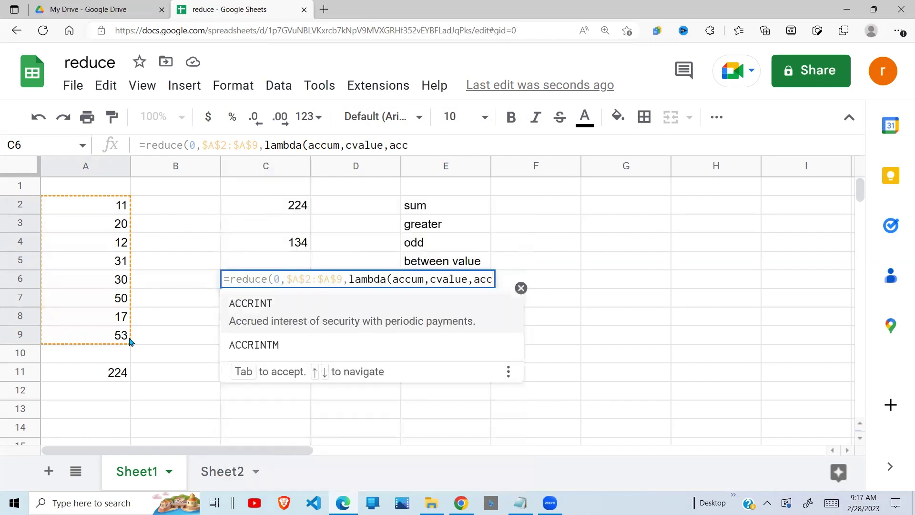
{"action": "type", "text": "um +"}
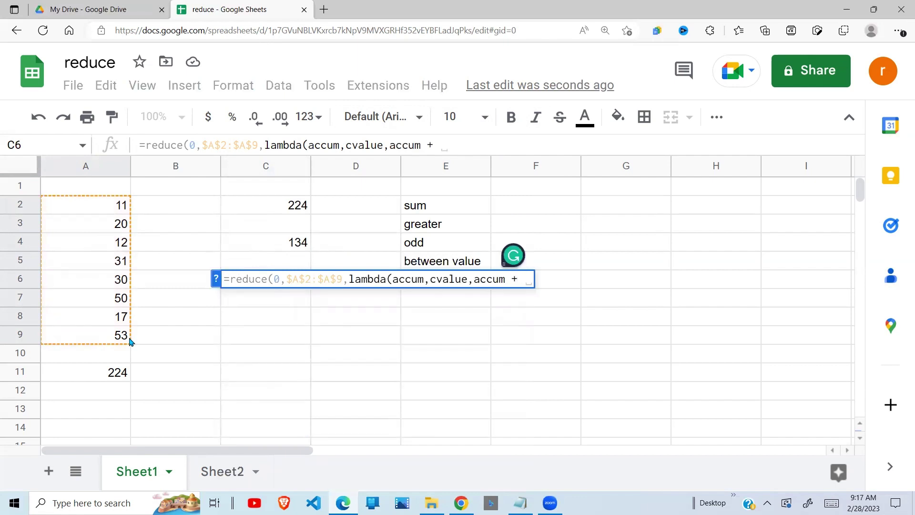
Finish with if(isodd(cvalue),cvalue,0) and enter it so C6 shows 112.
{"action": "left_click", "coordinate": [122, 335]}
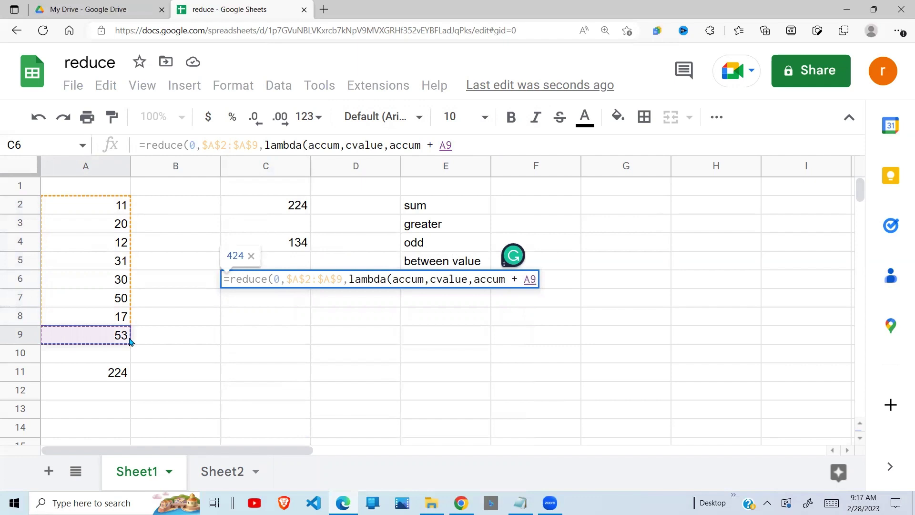
{"action": "key", "text": "BackSpace"}
{"action": "key", "text": "BackSpace"}
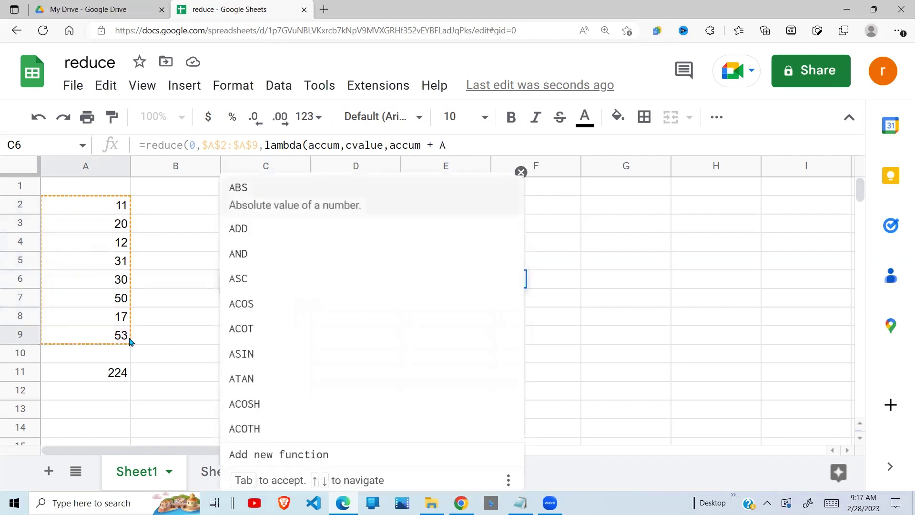
{"action": "type", "text": "if"}
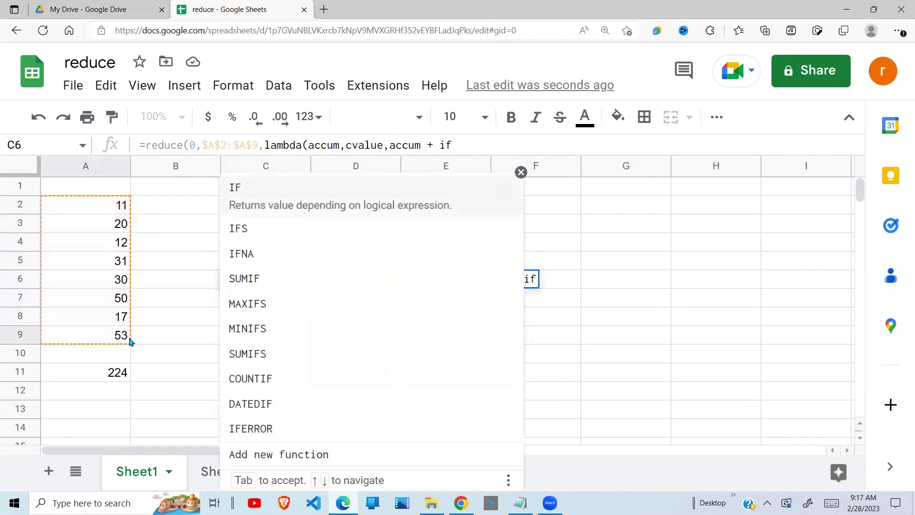
{"action": "type", "text": "("}
{"action": "type", "text": "isol"}
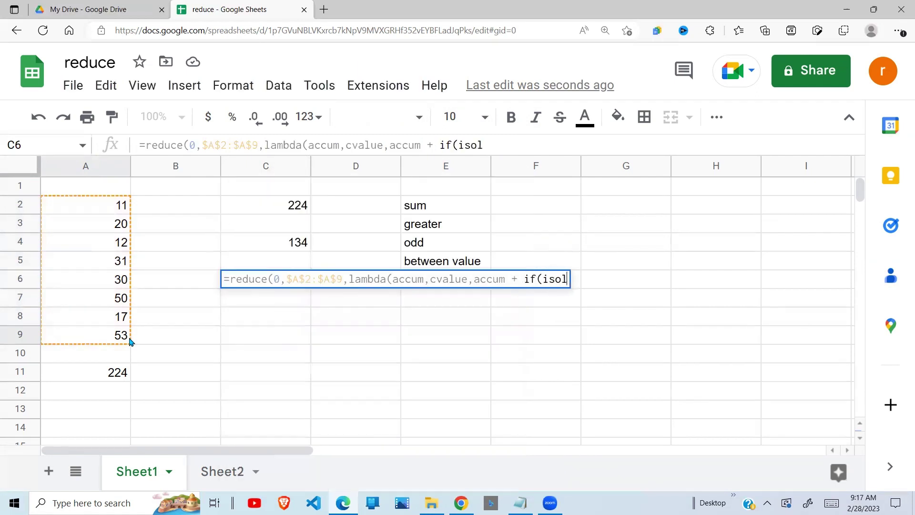
{"action": "key", "text": "BackSpace"}
{"action": "type", "text": "dd("}
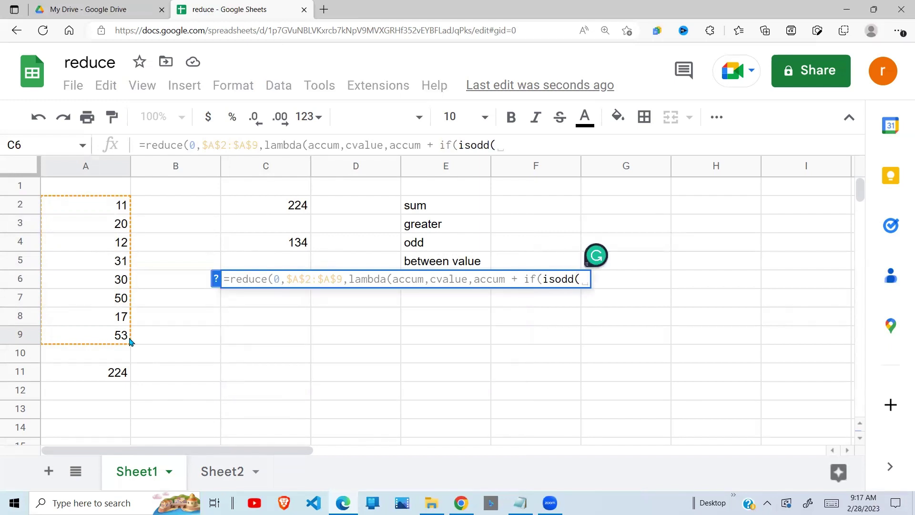
{"action": "type", "text": "cva"}
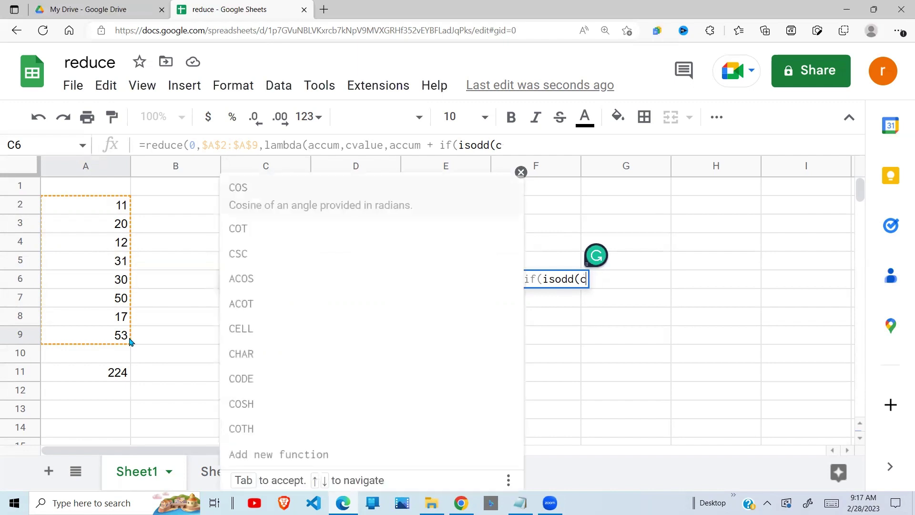
{"action": "type", "text": "lue"}
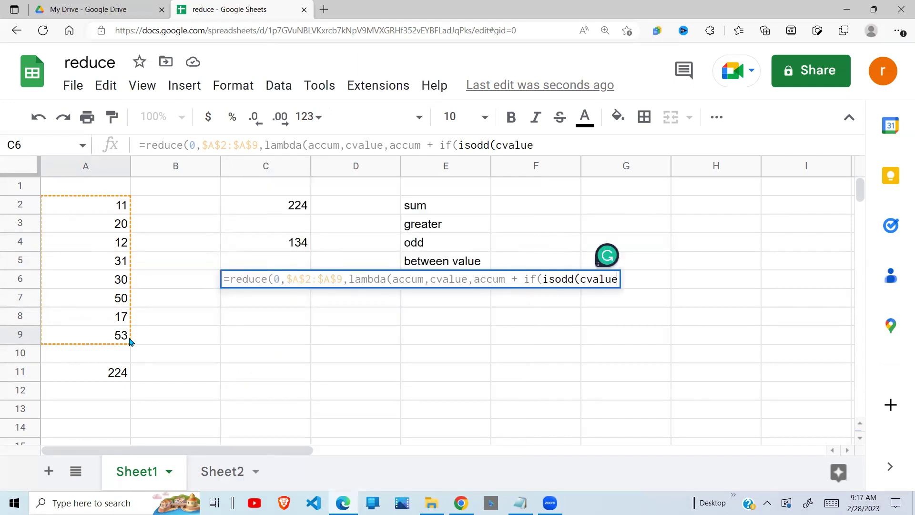
{"action": "type", "text": ")"}
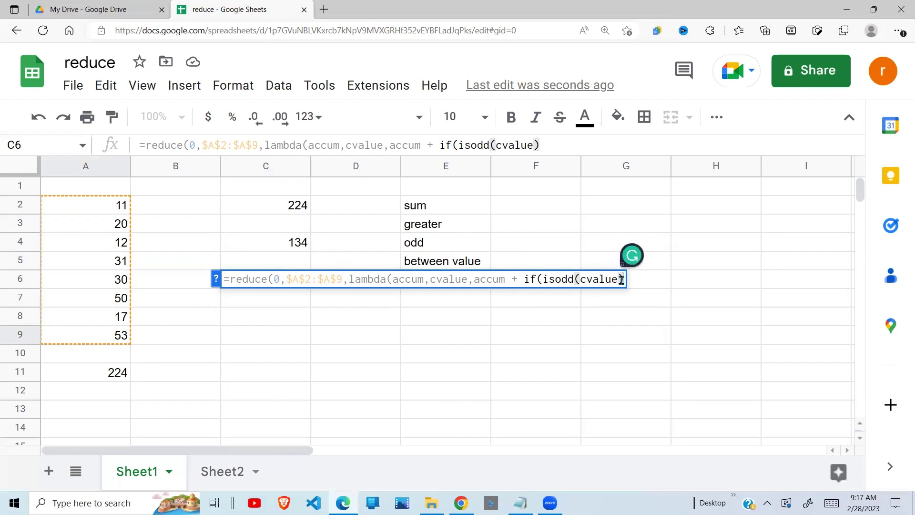
{"action": "type", "text": ",c"}
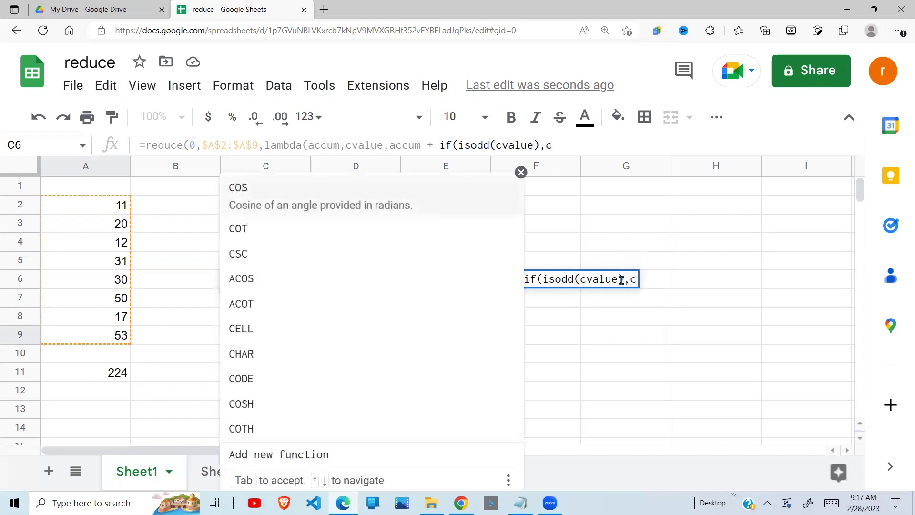
{"action": "type", "text": "value"}
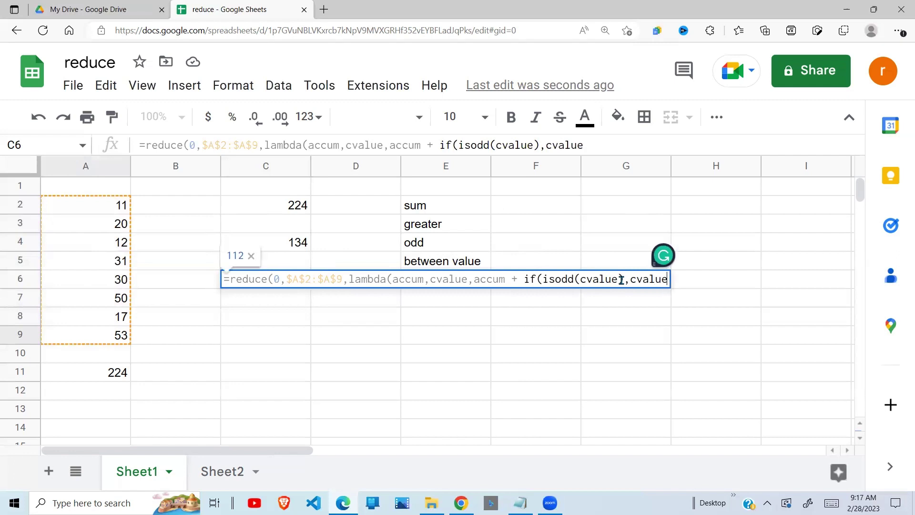
{"action": "type", "text": ", "}
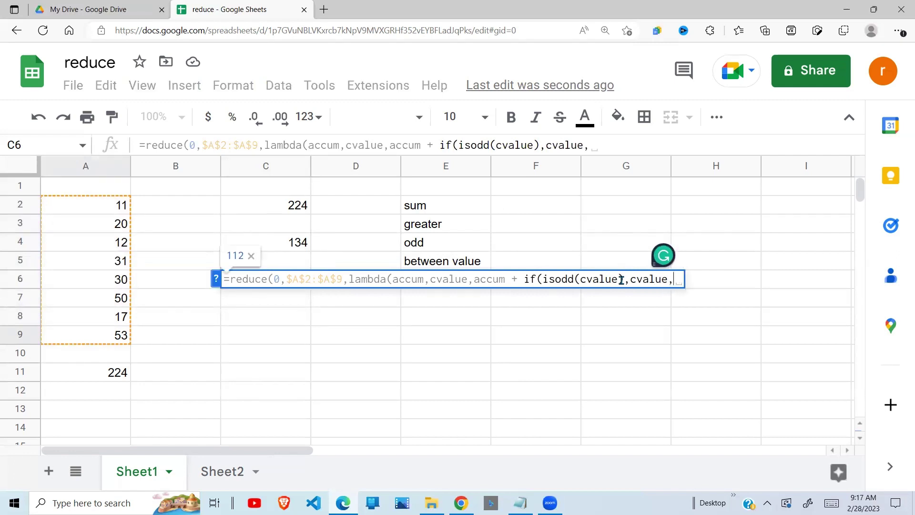
{"action": "type", "text": "0"}
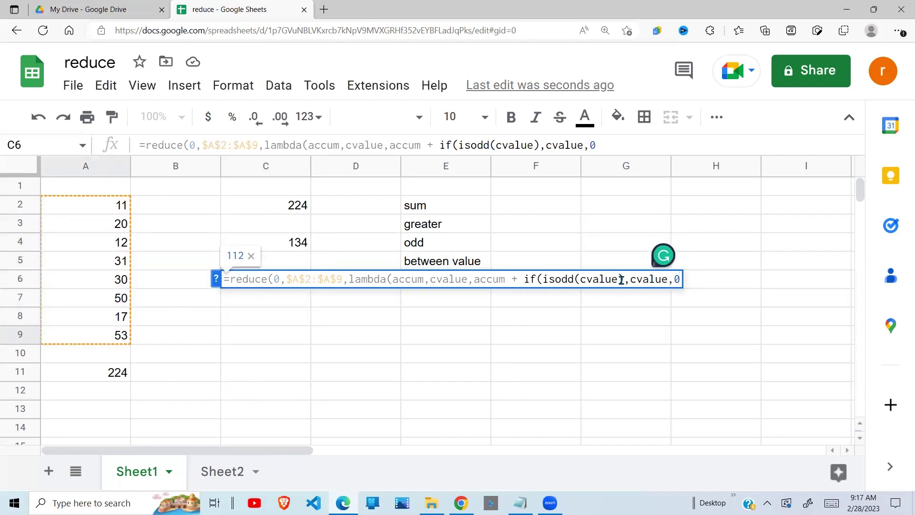
{"action": "type", "text": ")"}
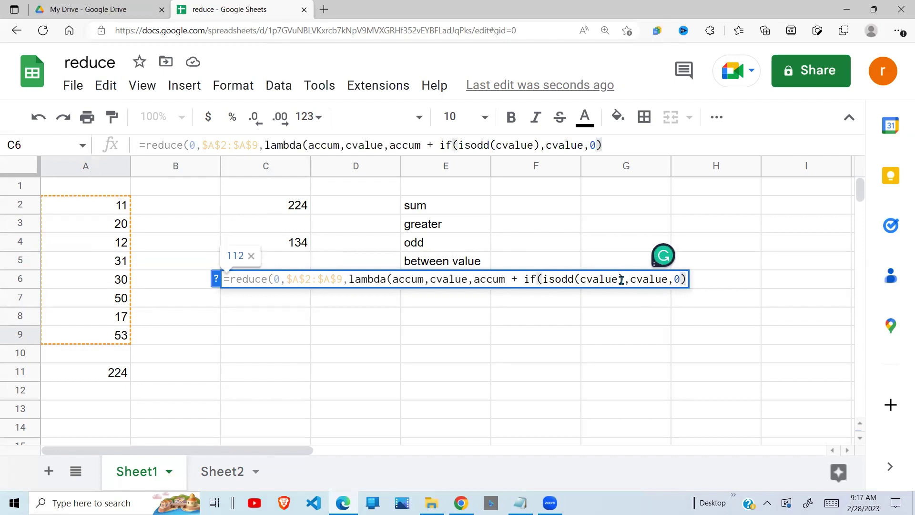
{"action": "type", "text": ")"}
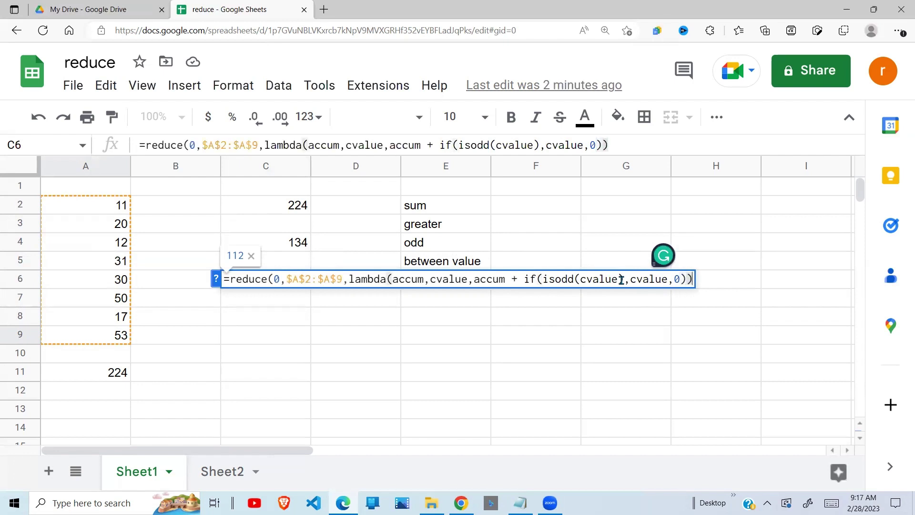
{"action": "type", "text": ")"}
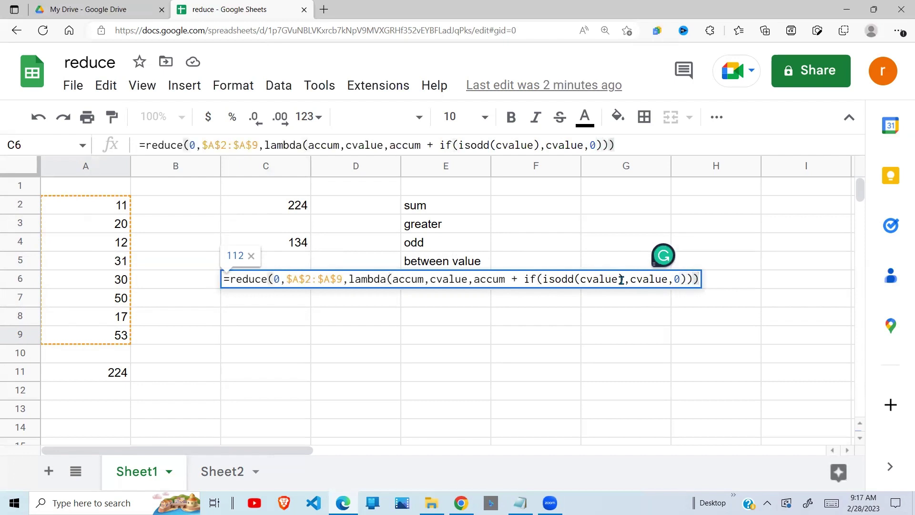
{"action": "key", "text": "Return"}
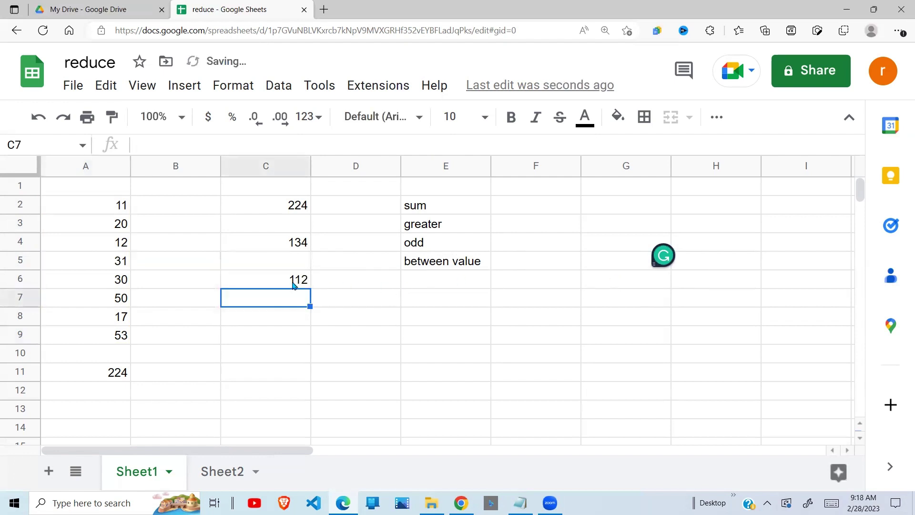
Enter =sum(A2,A5,A8,A9) in C9, giving 112 to match C6's odd-value total.
{"action": "left_click", "coordinate": [292, 284]}
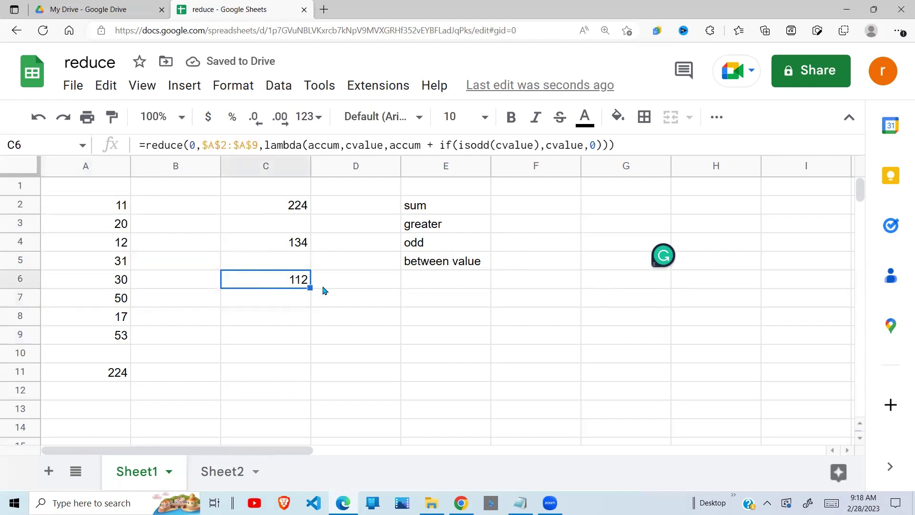
{"action": "left_click", "coordinate": [294, 340]}
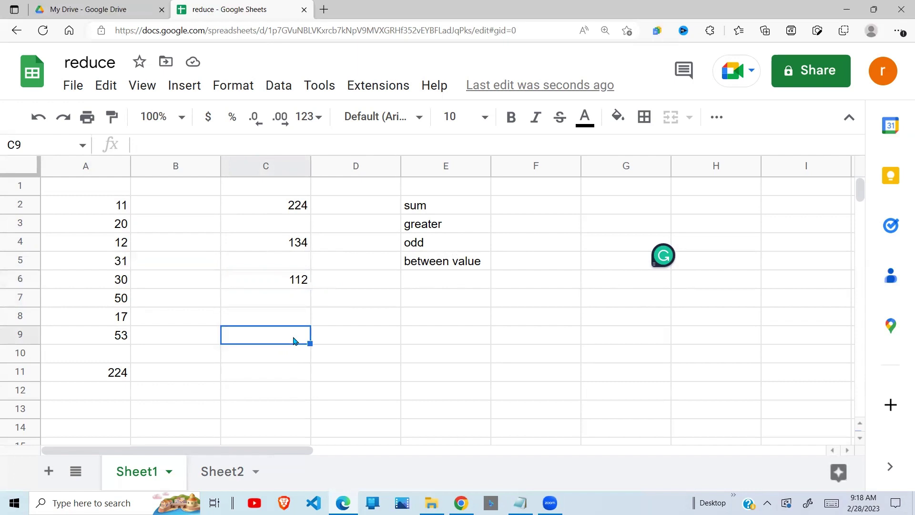
{"action": "type", "text": "=sum("}
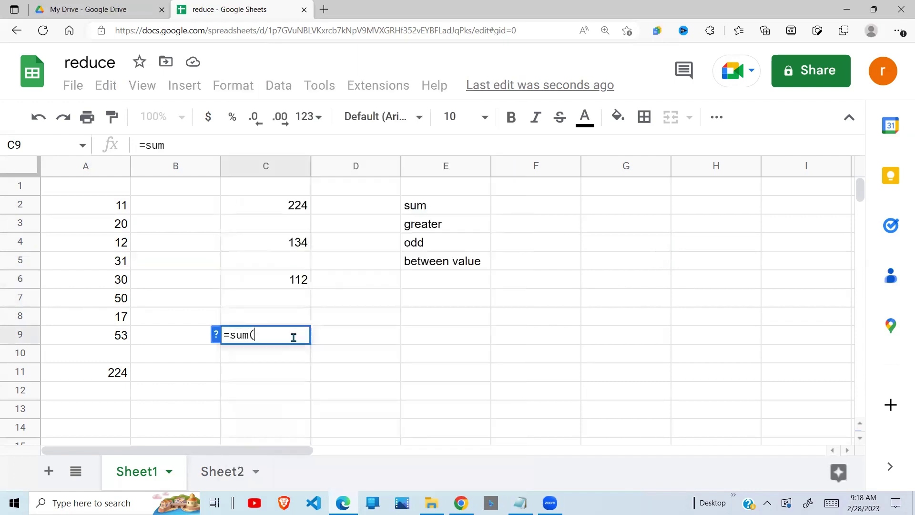
{"action": "left_click", "coordinate": [123, 207]}
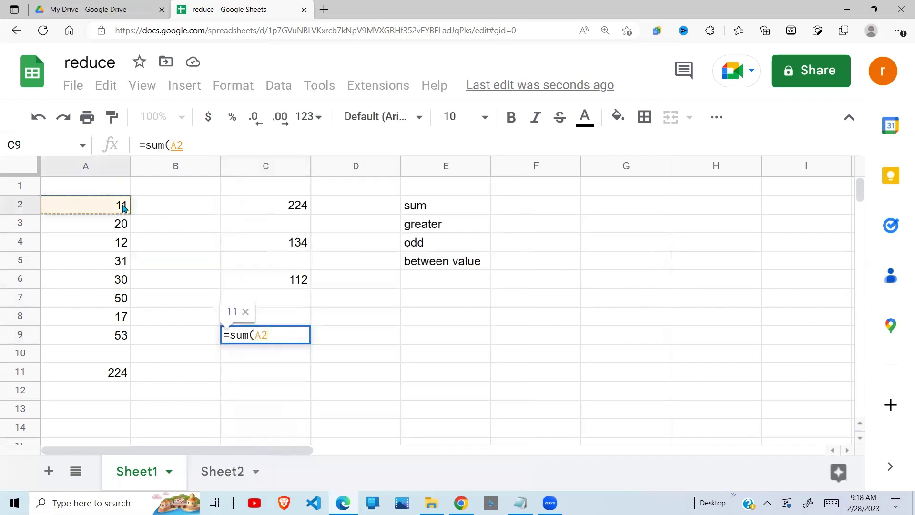
{"action": "type", "text": ","}
{"action": "left_click", "coordinate": [122, 264]}
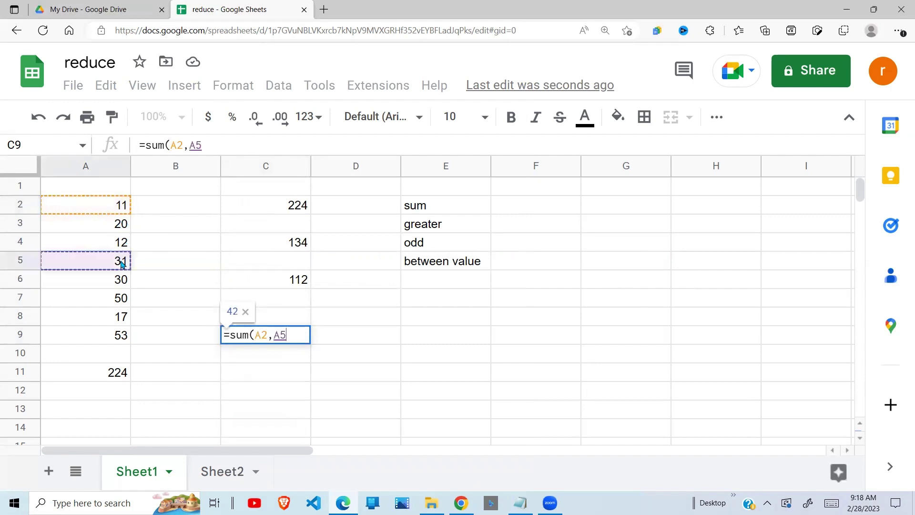
{"action": "type", "text": ","}
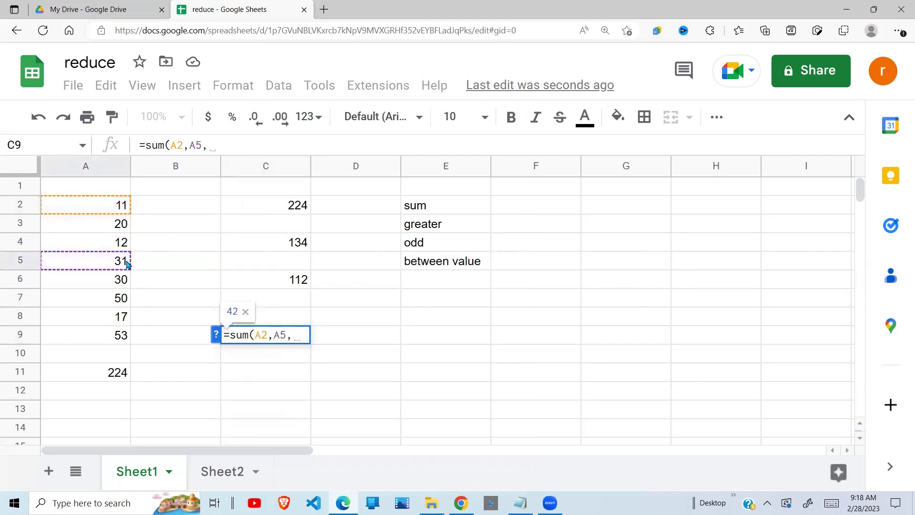
{"action": "left_click", "coordinate": [121, 320]}
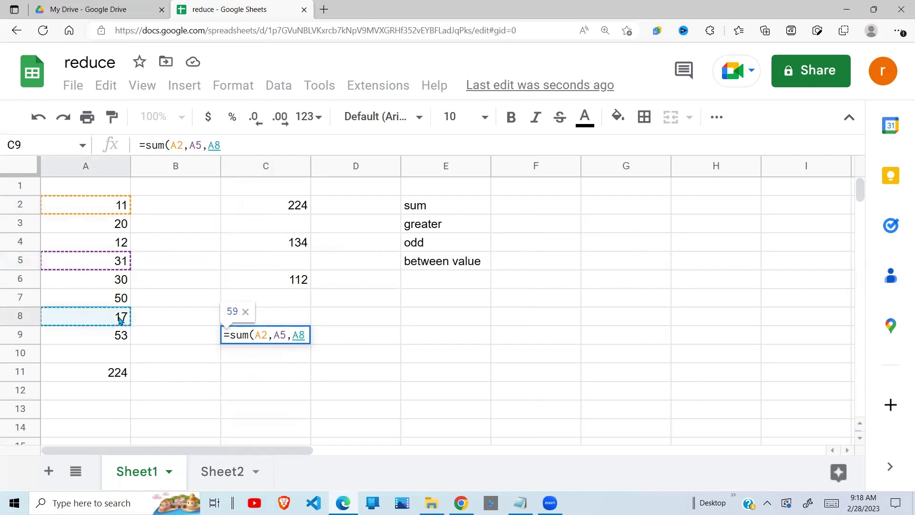
{"action": "type", "text": ","}
{"action": "left_click", "coordinate": [120, 335]}
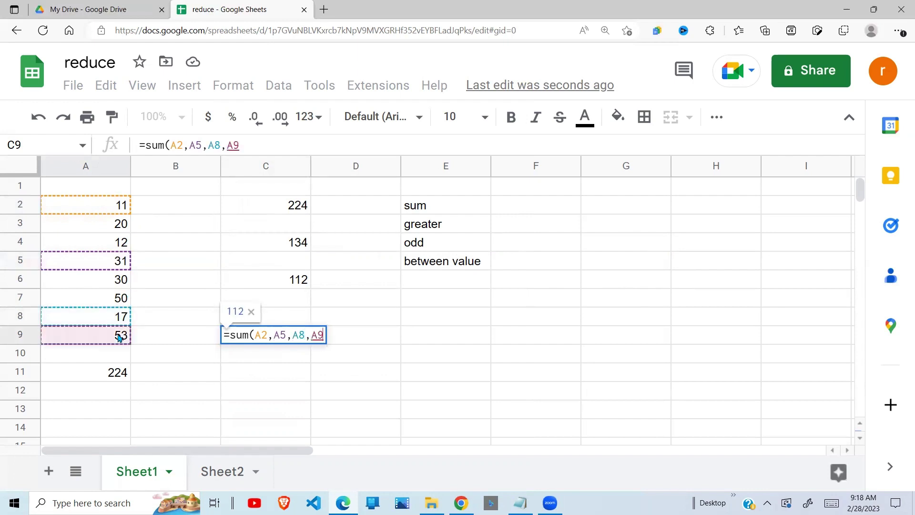
{"action": "key", "text": "Return"}
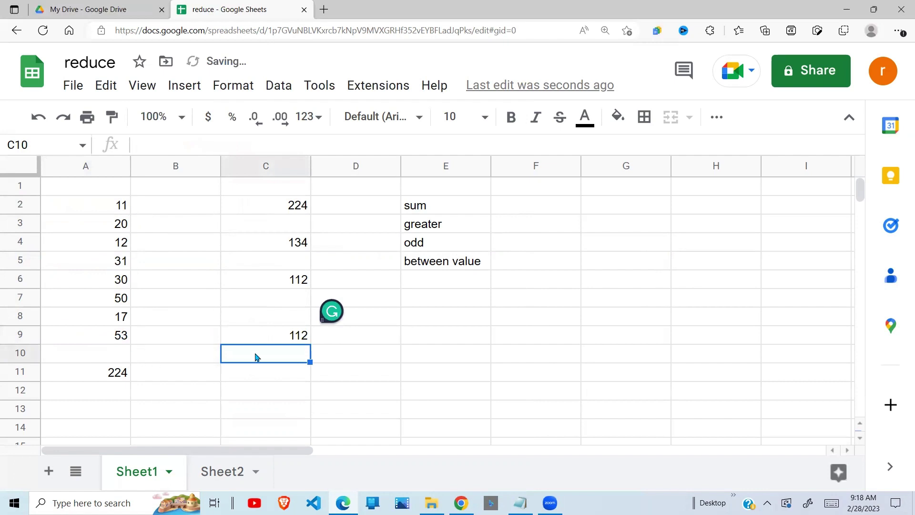
{"action": "left_click", "coordinate": [298, 286]}
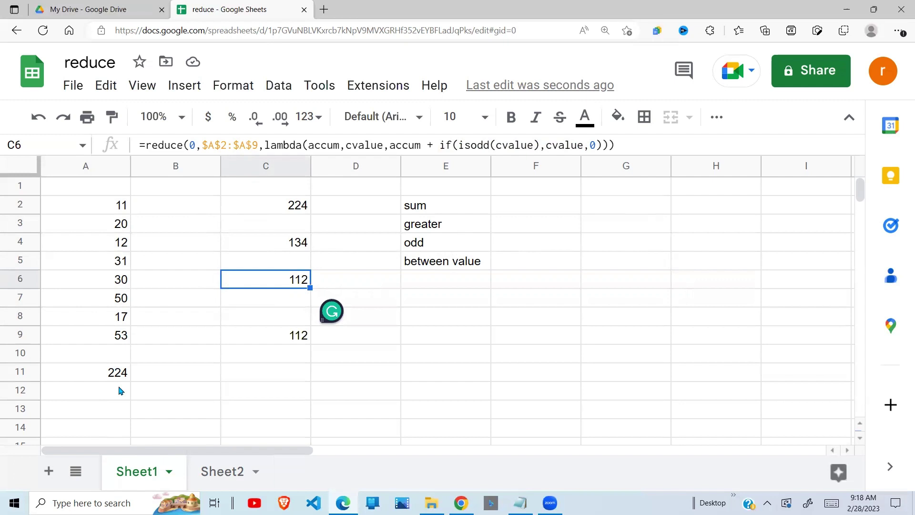
{"action": "left_click", "coordinate": [294, 335]}
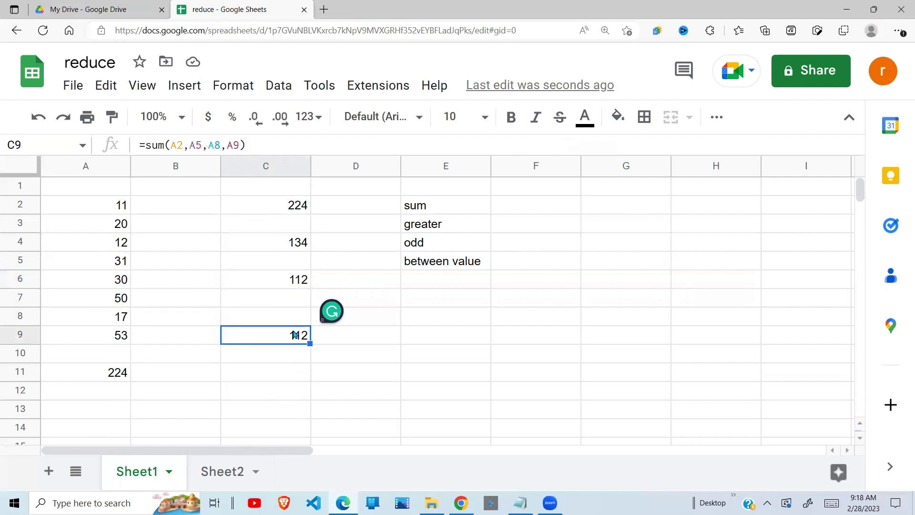
{"action": "key", "text": "Delete"}
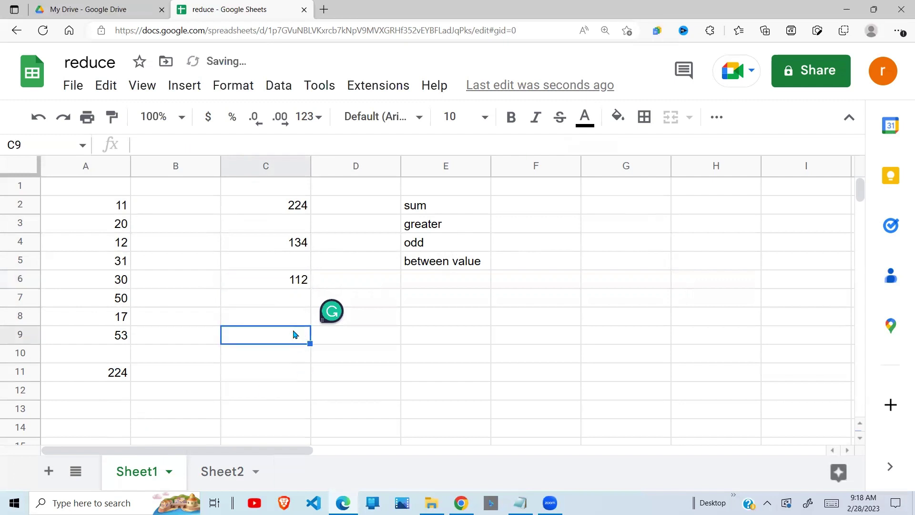
{"action": "left_click", "coordinate": [440, 268]}
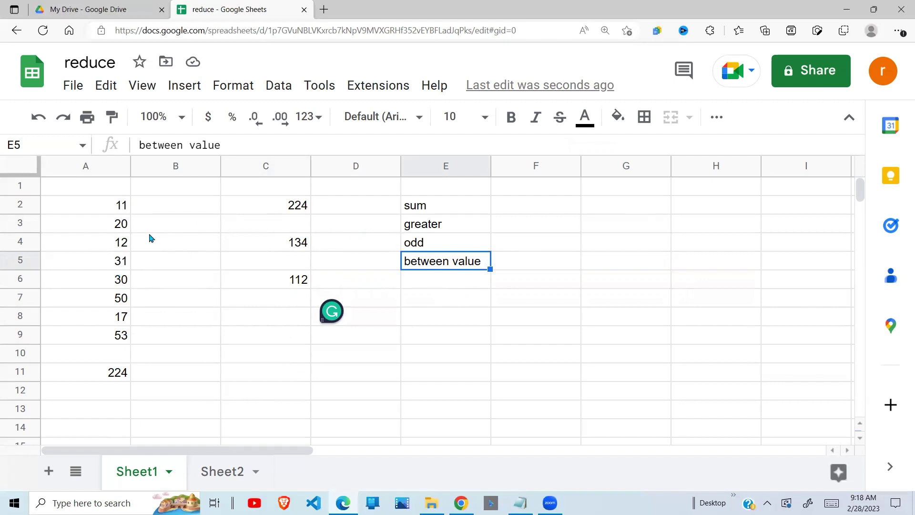
{"action": "left_click", "coordinate": [123, 225]}
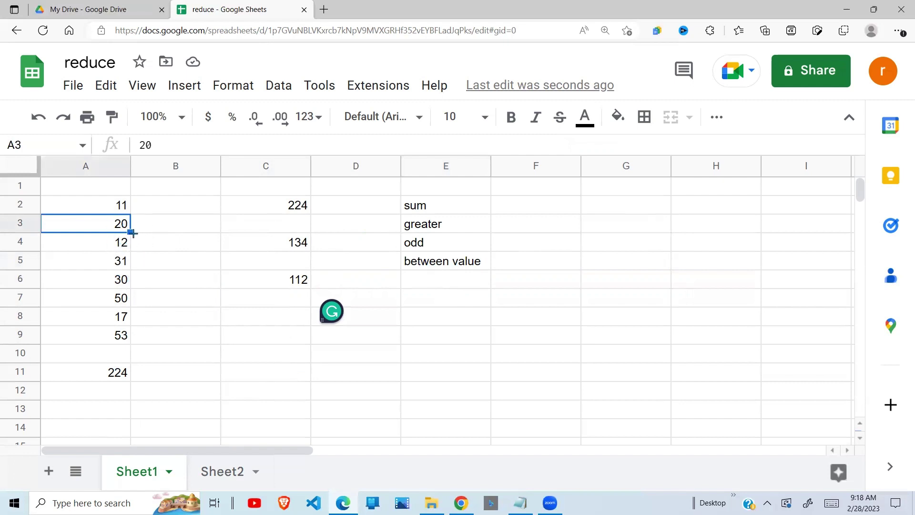
{"action": "left_click", "coordinate": [126, 287]}
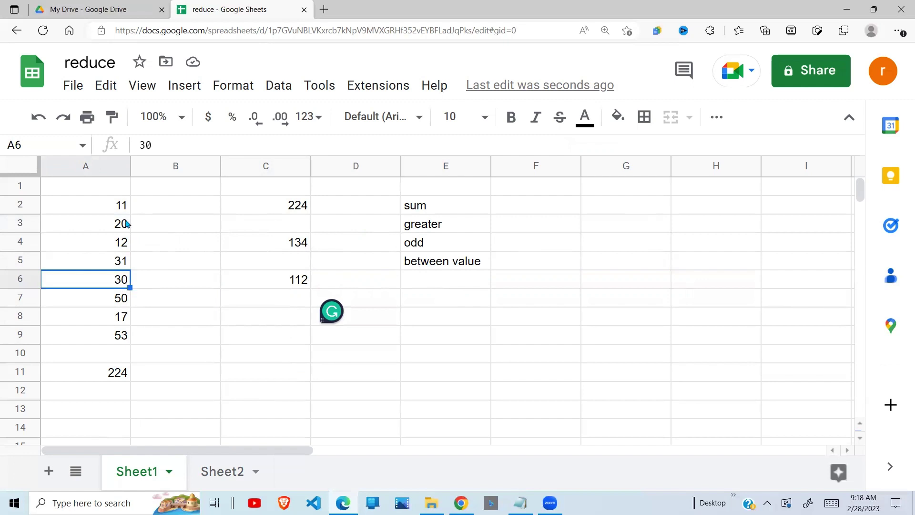
{"action": "left_click", "coordinate": [127, 224]}
{"action": "left_click", "coordinate": [121, 284]}
{"action": "left_click", "coordinate": [128, 265]}
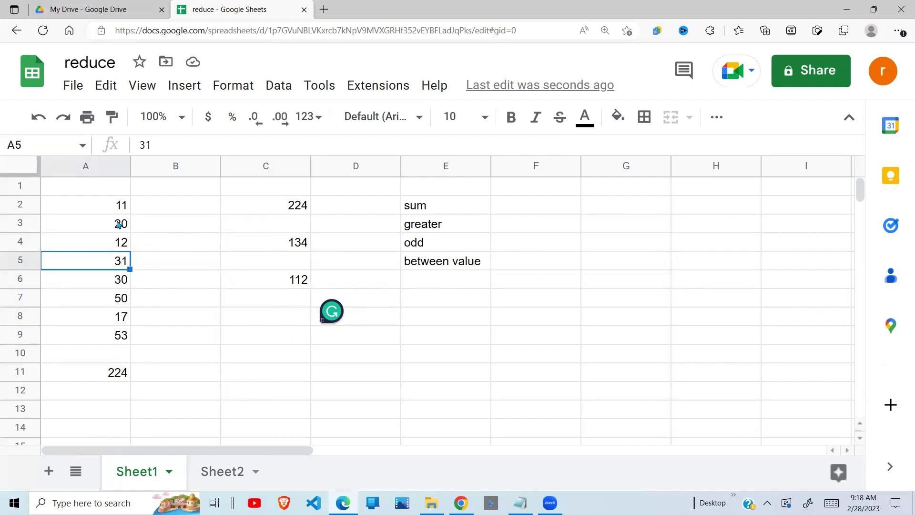
In C8 start =reduce(0,$A$2:$A$9,lambda(accum,cvalue, with an absolute A2:A9 range.
{"action": "left_click", "coordinate": [299, 326]}
{"action": "type", "text": "=red"}
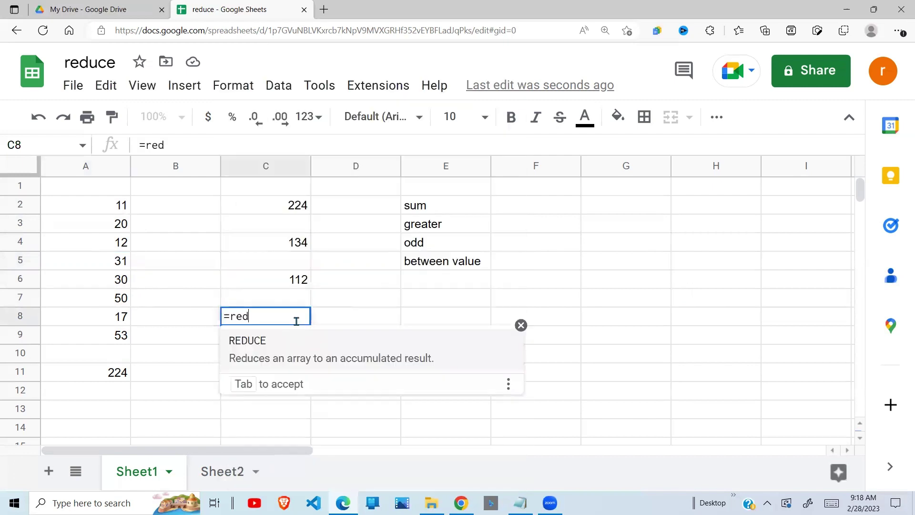
{"action": "type", "text": "uce("}
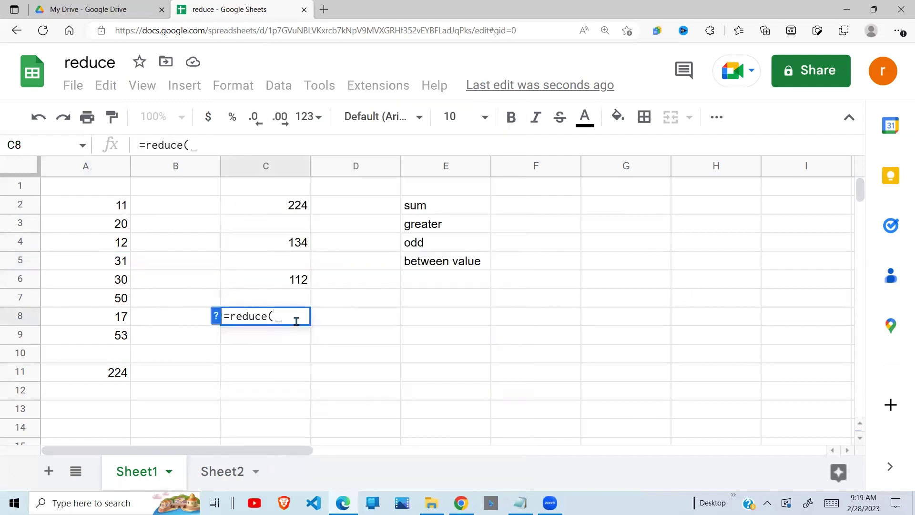
{"action": "type", "text": "o"}
{"action": "key", "text": "BackSpace"}
{"action": "type", "text": "0"}
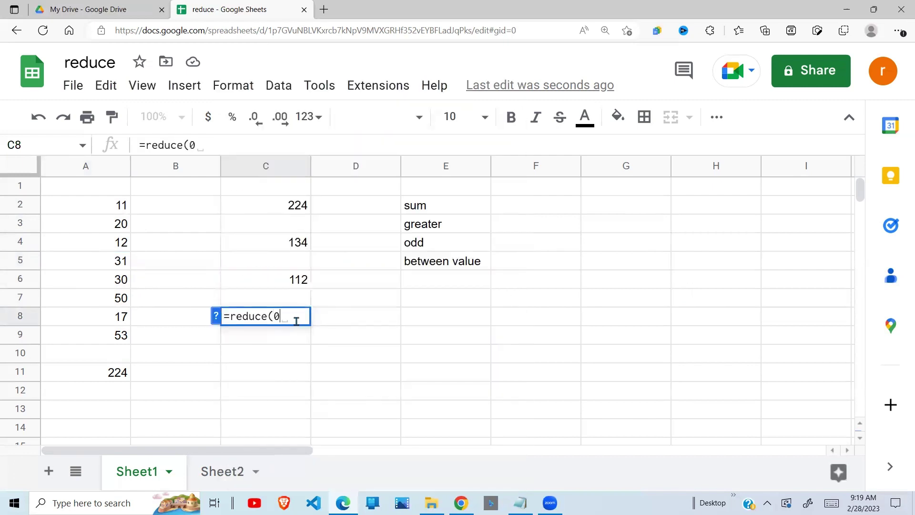
{"action": "type", "text": ","}
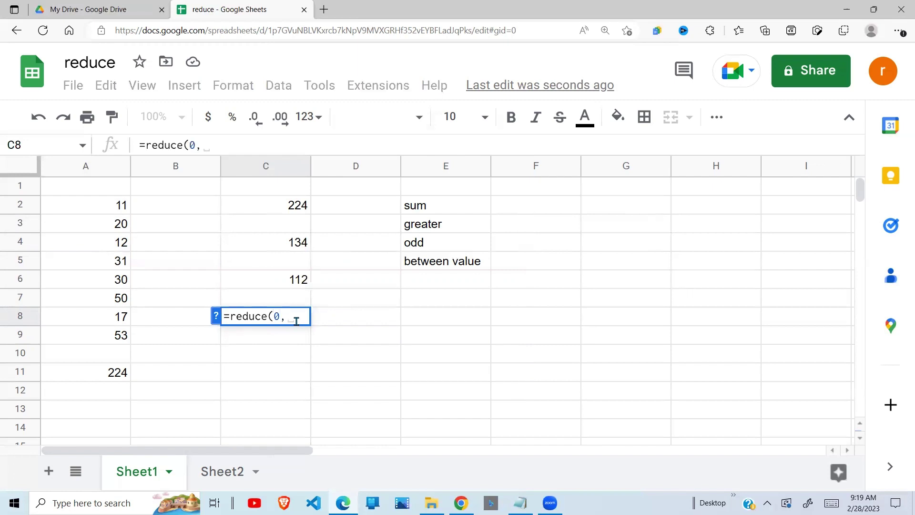
{"action": "left_click_drag", "start_coordinate": [124, 205], "coordinate": [119, 337]}
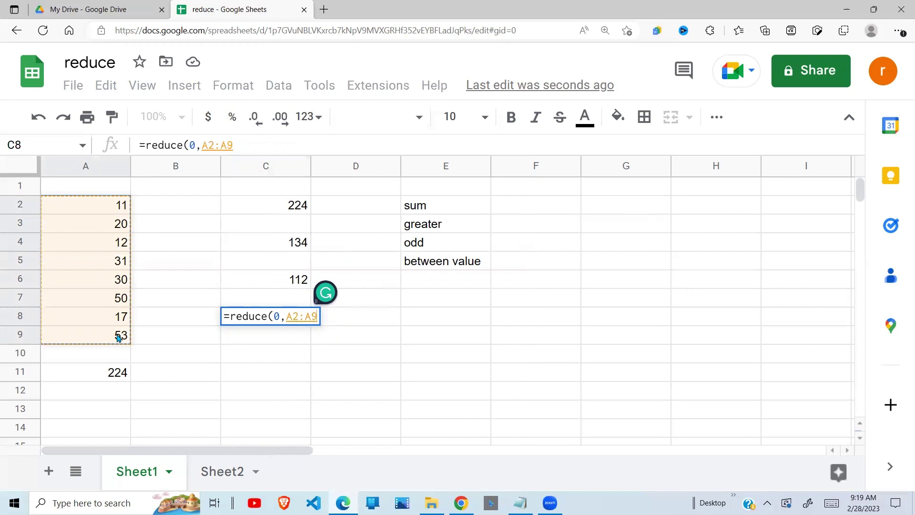
{"action": "key", "text": "F4"}
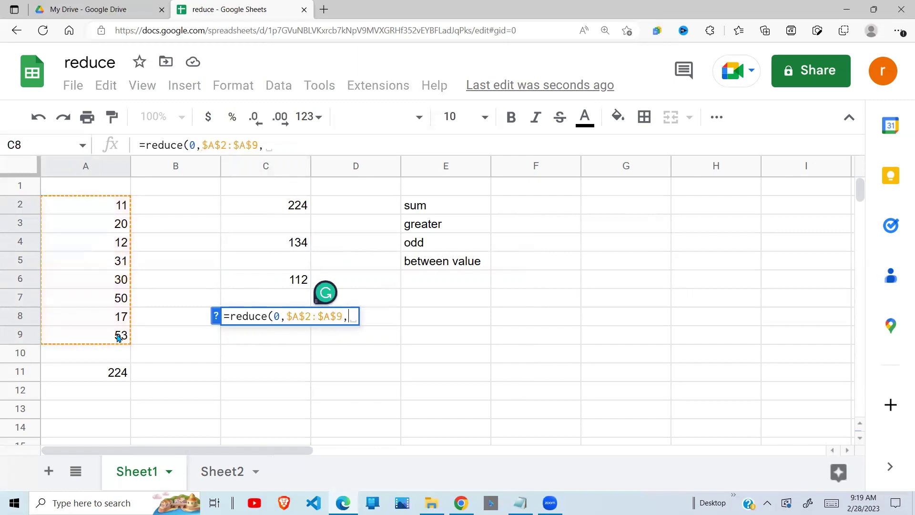
{"action": "type", "text": ",lam"}
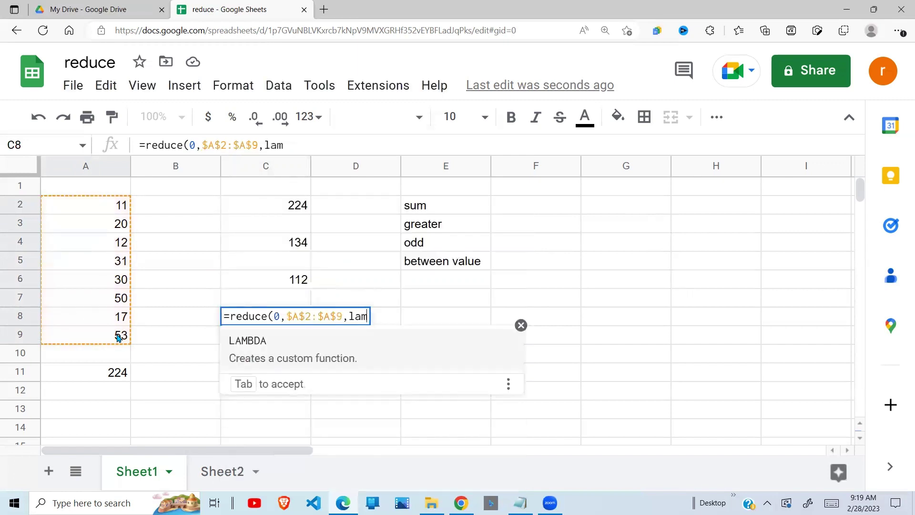
{"action": "type", "text": "bda("}
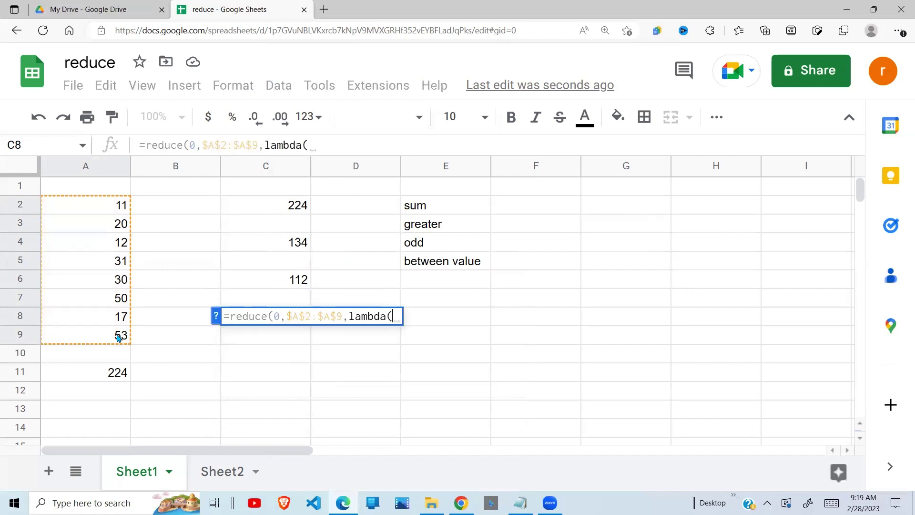
{"action": "type", "text": "accum"}
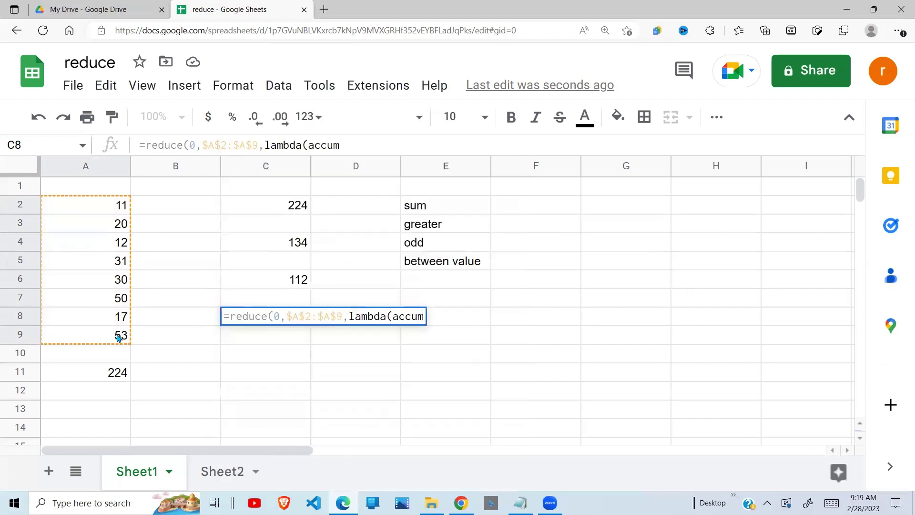
{"action": "type", "text": ", c"}
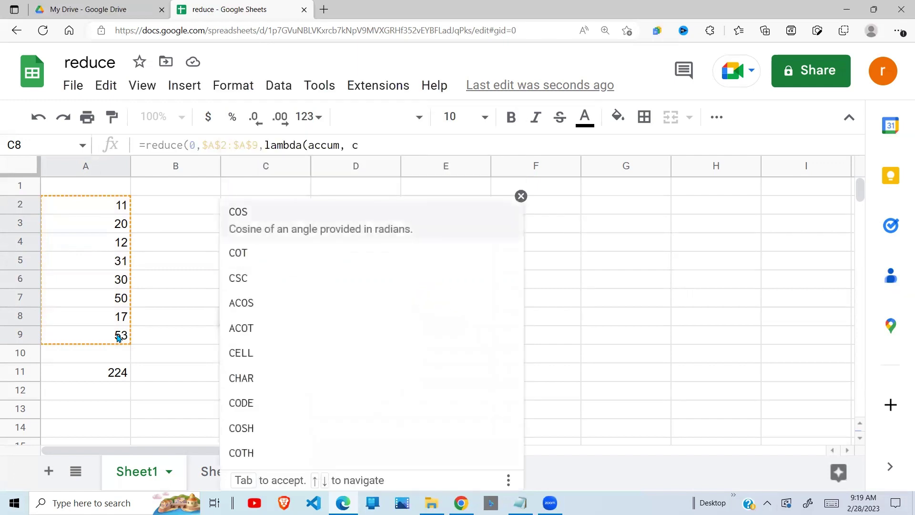
{"action": "type", "text": "value,"}
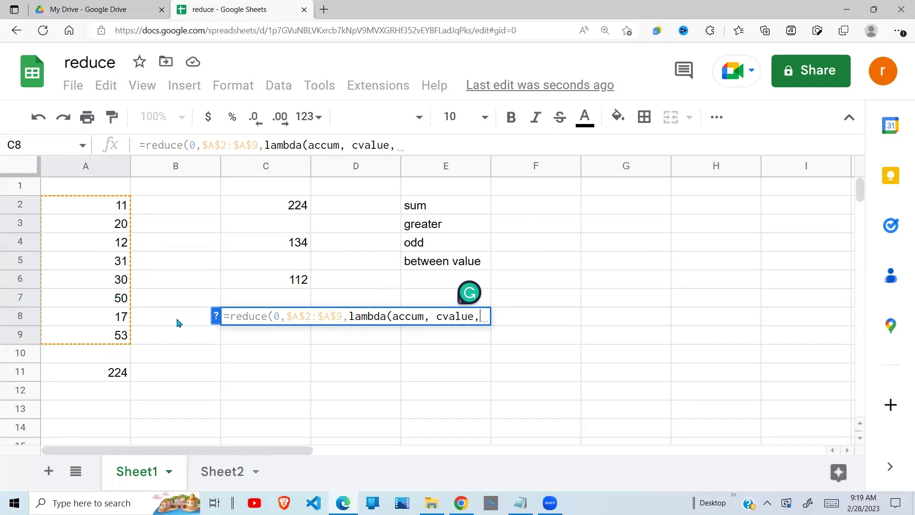
{"action": "key", "text": "BackSpace"}
Add the lambda body accum + if(and(cvalue>30,cvalue<50),cvalue,0) to the formula.
{"action": "type", "text": "acc"}
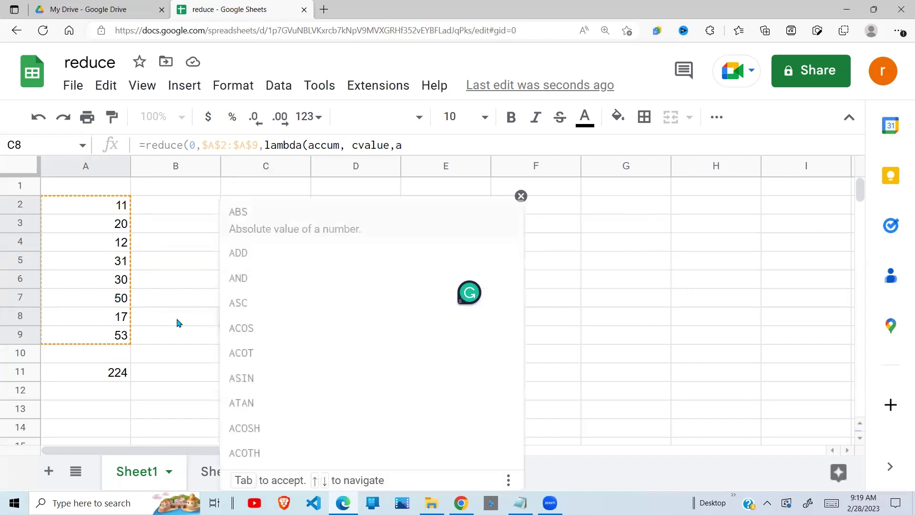
{"action": "type", "text": "um +"}
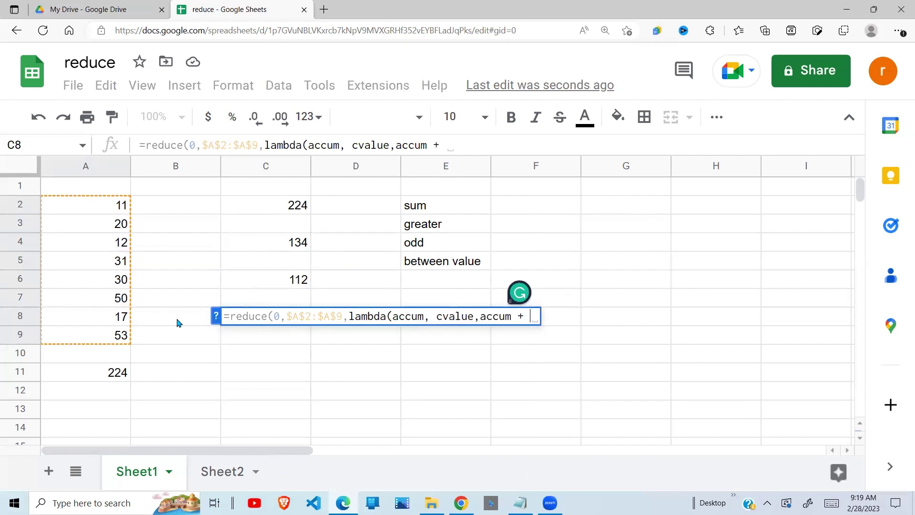
{"action": "type", "text": " if"}
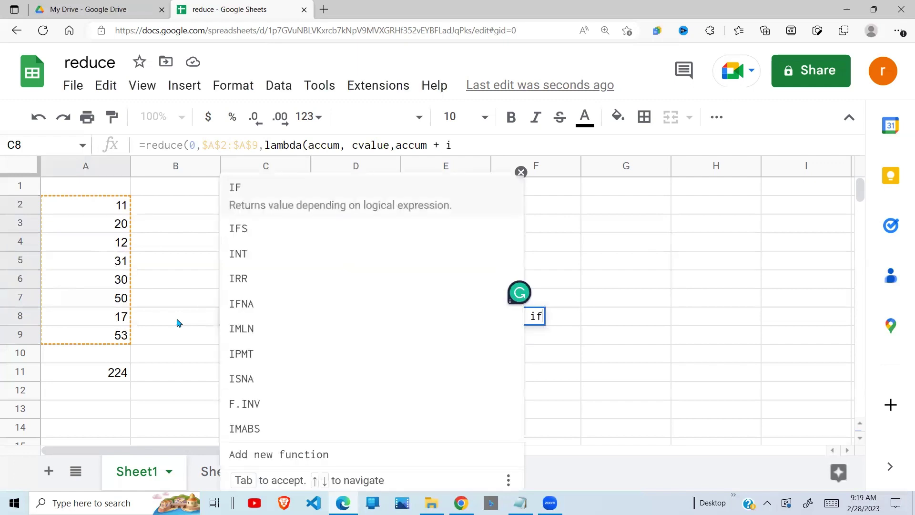
{"action": "type", "text": "(cv"}
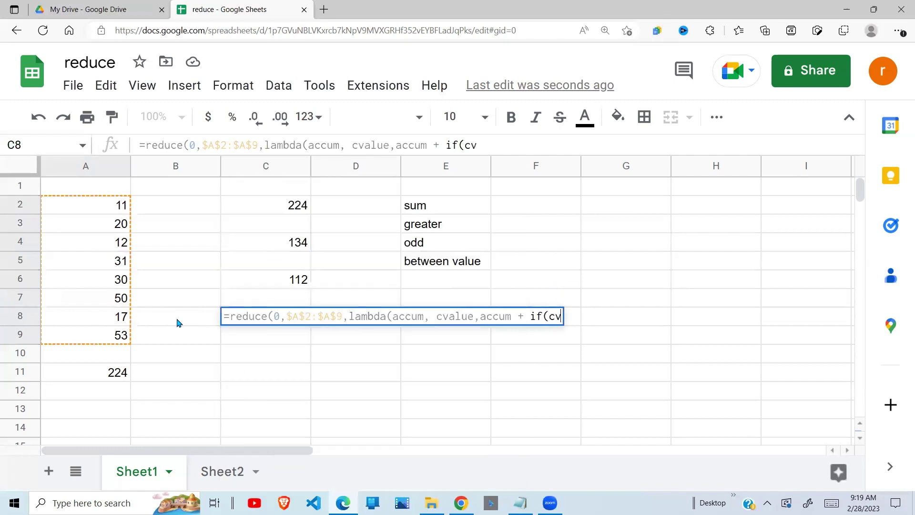
{"action": "key", "text": "BackSpace"}
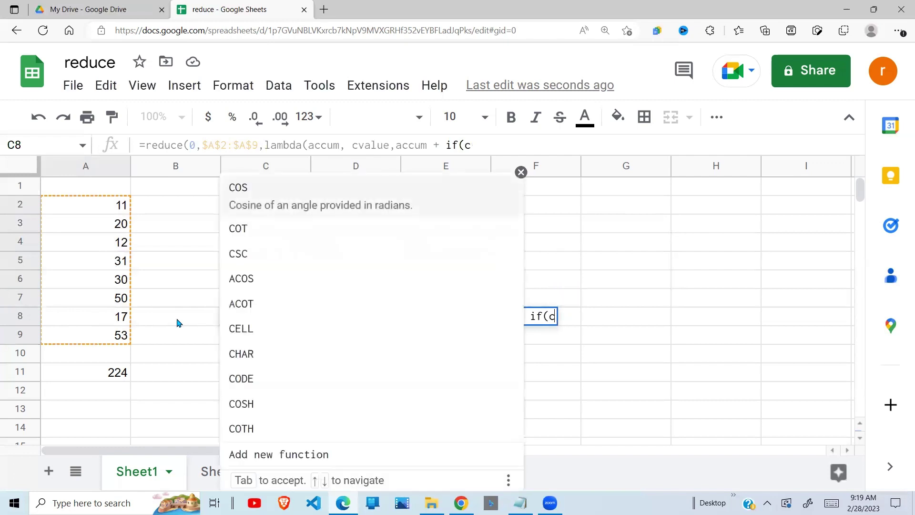
{"action": "key", "text": "BackSpace"}
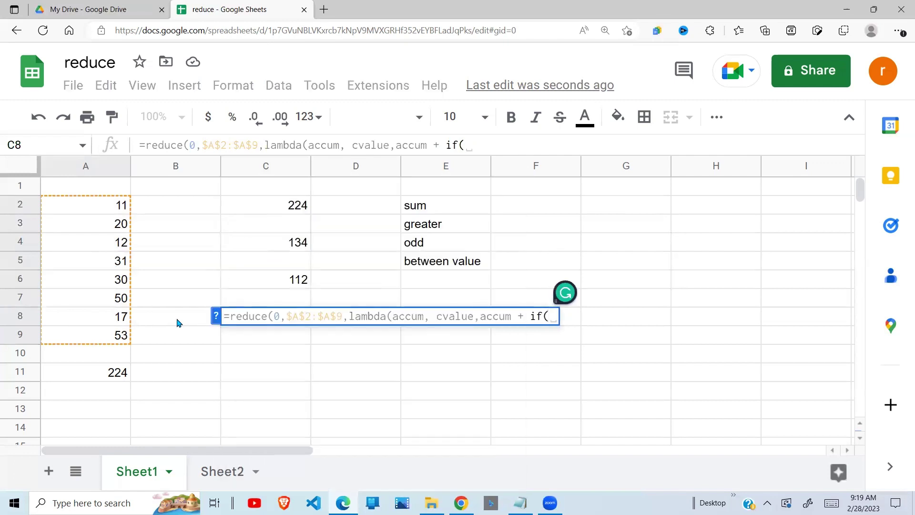
{"action": "type", "text": "a"}
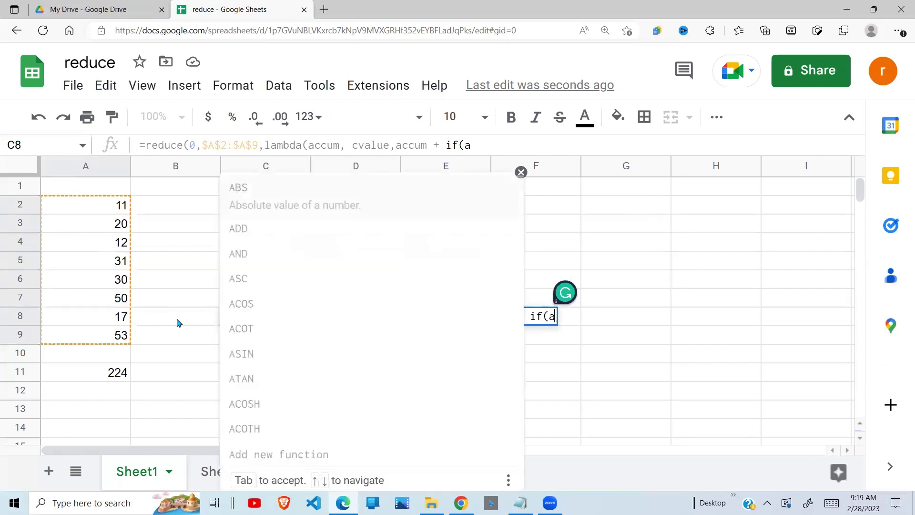
{"action": "type", "text": "nd("}
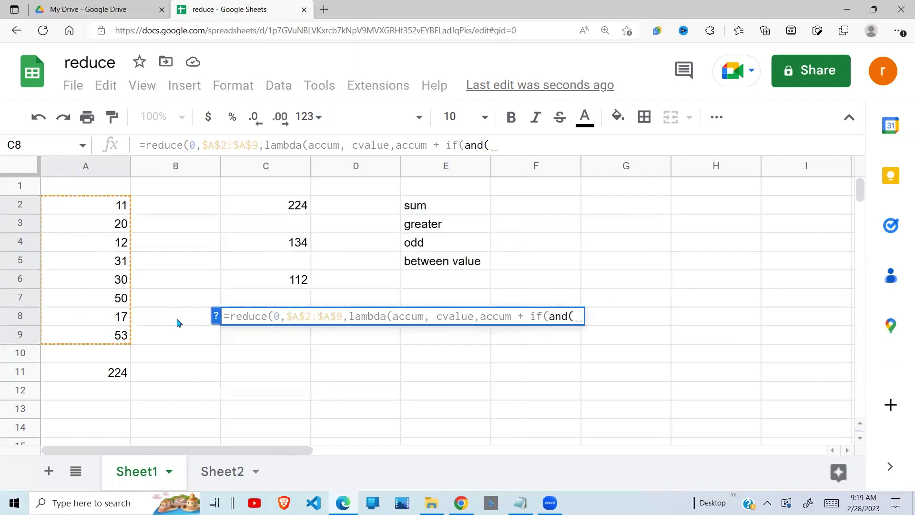
{"action": "type", "text": "cvalue"}
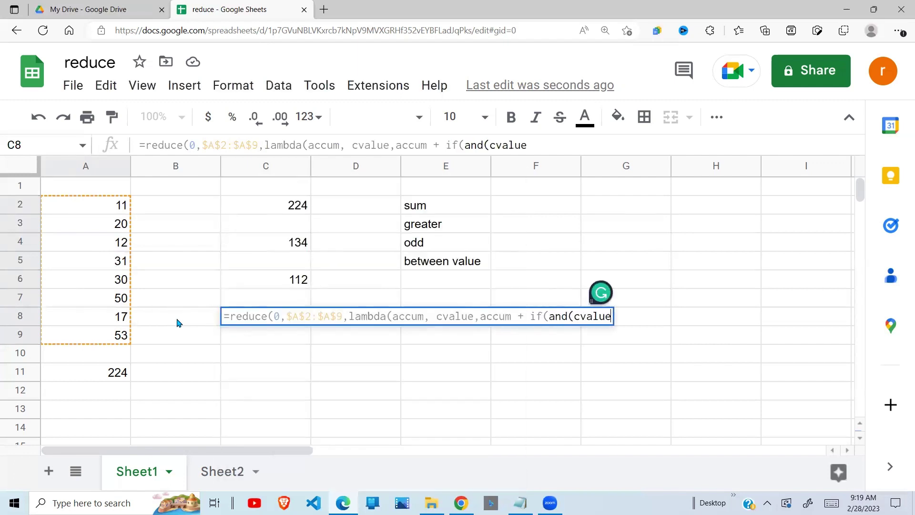
{"action": "type", "text": ">"}
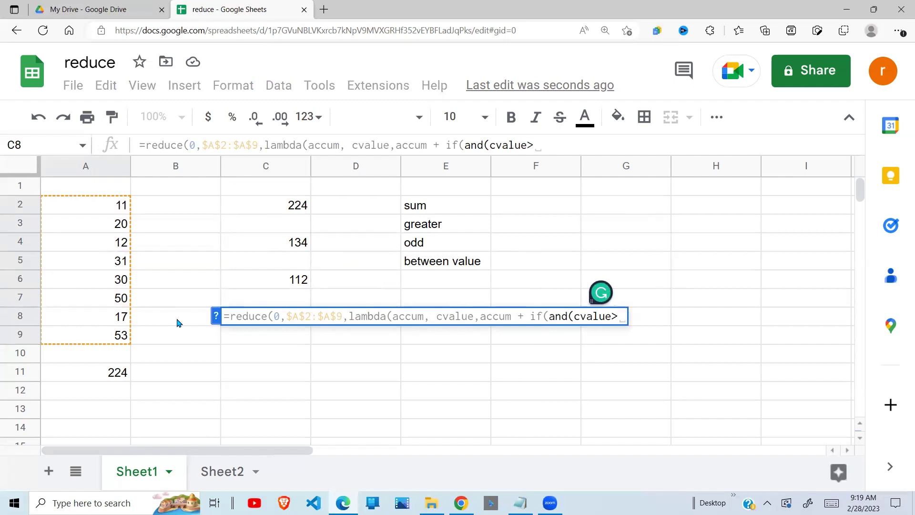
{"action": "type", "text": "30"}
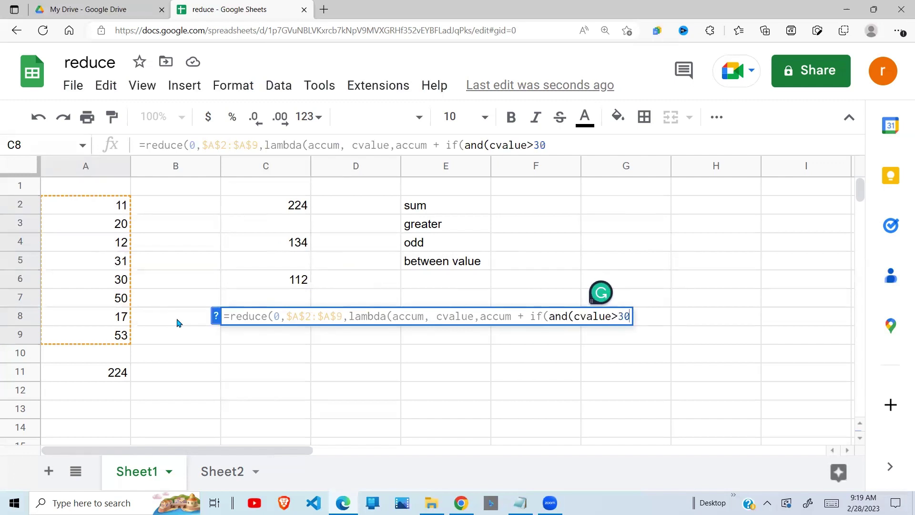
{"action": "type", "text": ",cv"}
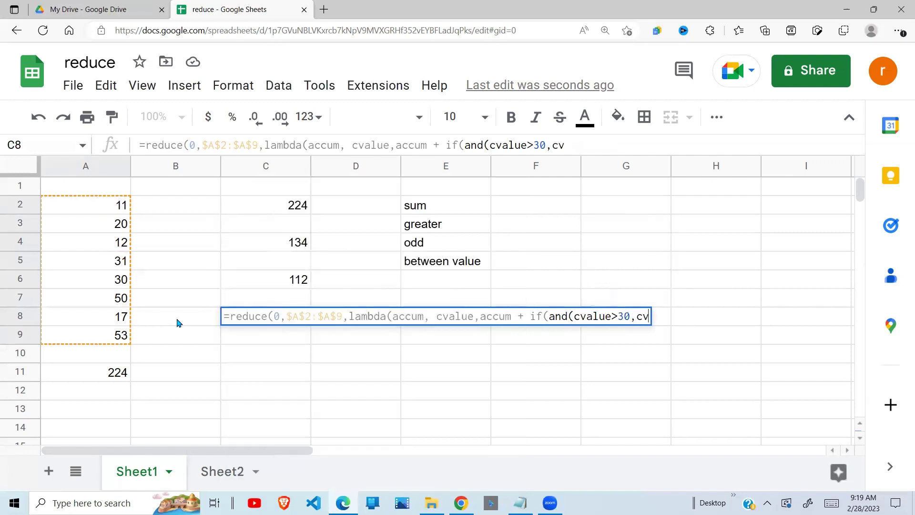
{"action": "type", "text": "alue"}
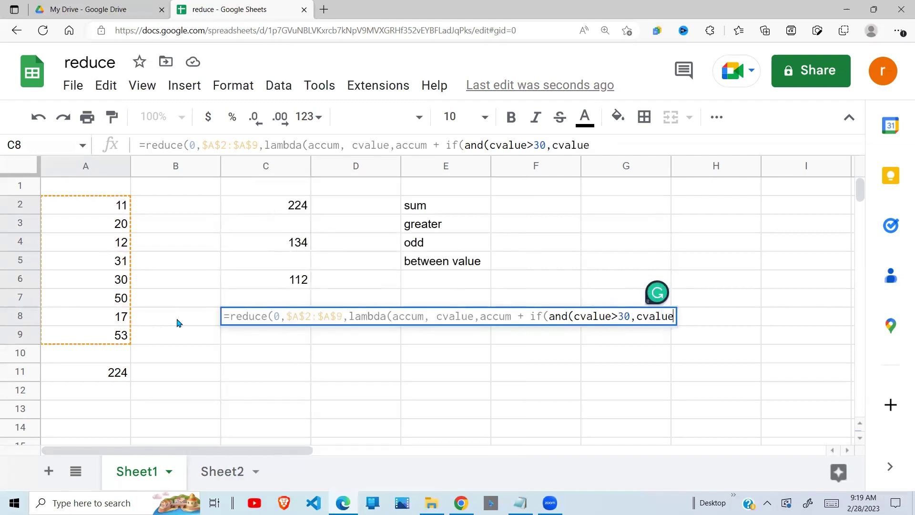
{"action": "type", "text": "<"}
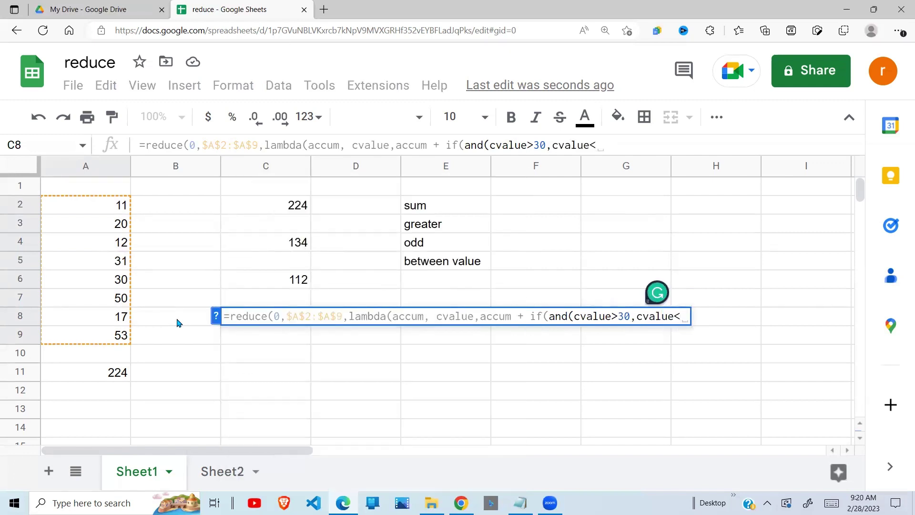
{"action": "type", "text": "50"}
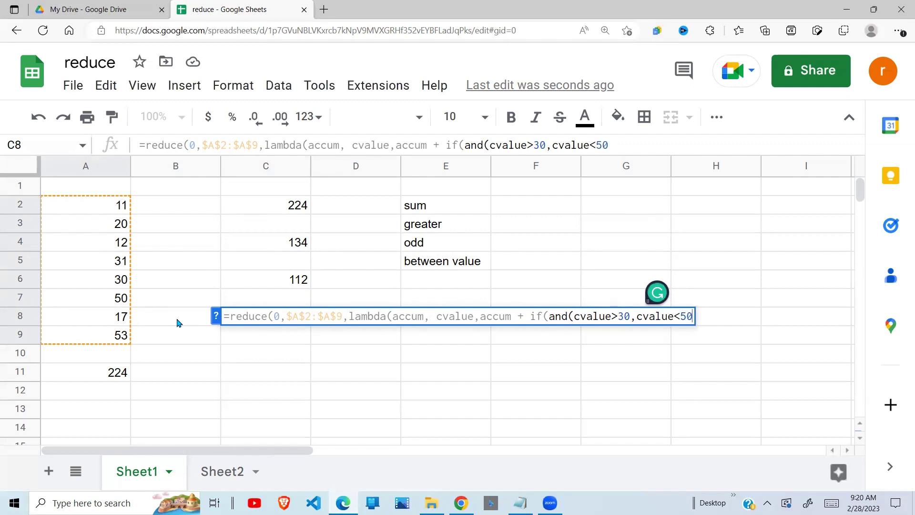
{"action": "type", "text": ")"}
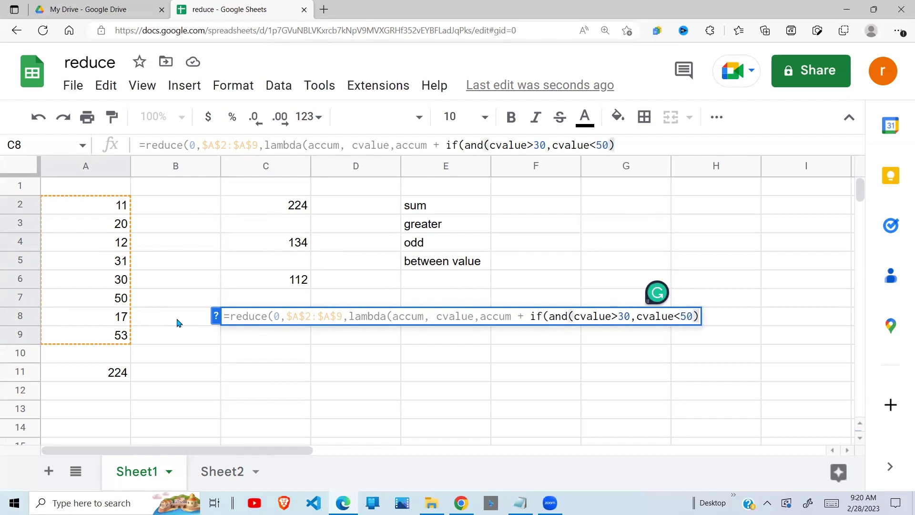
{"action": "type", "text": ","}
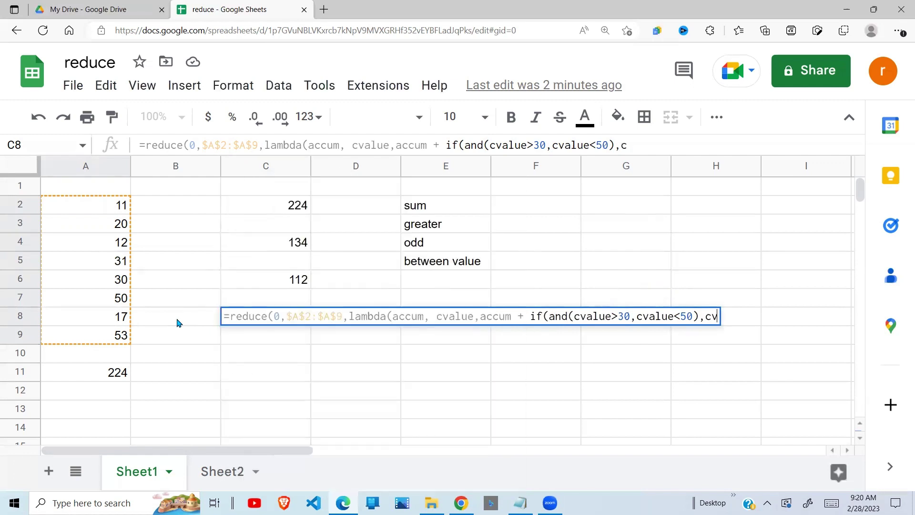
{"action": "type", "text": "alue"}
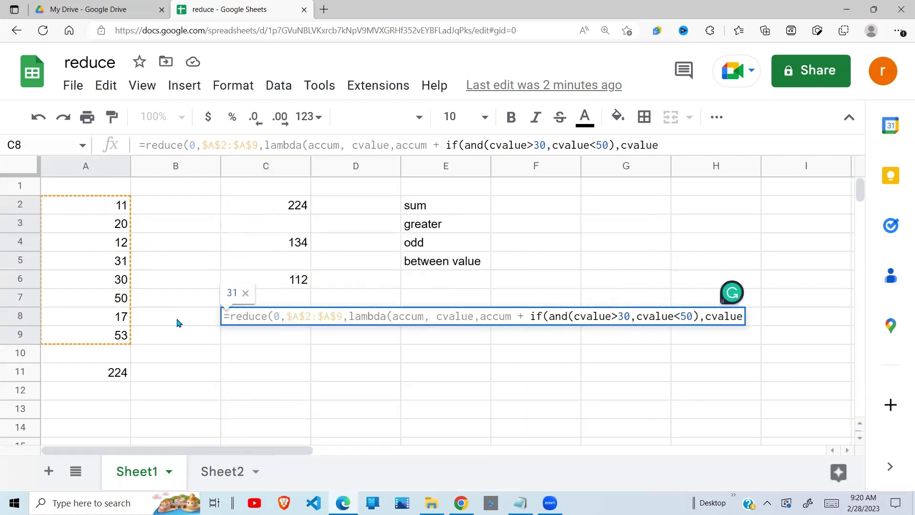
{"action": "type", "text": ",0"}
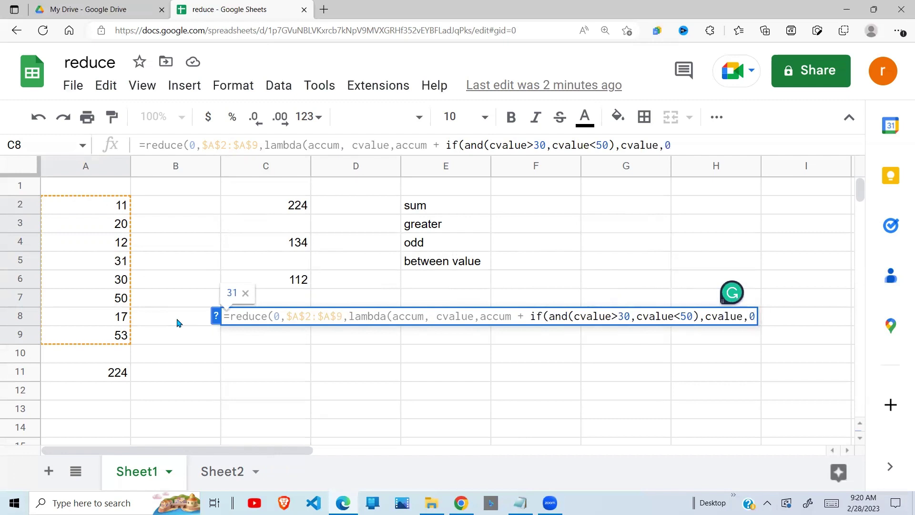
{"action": "type", "text": ")))"}
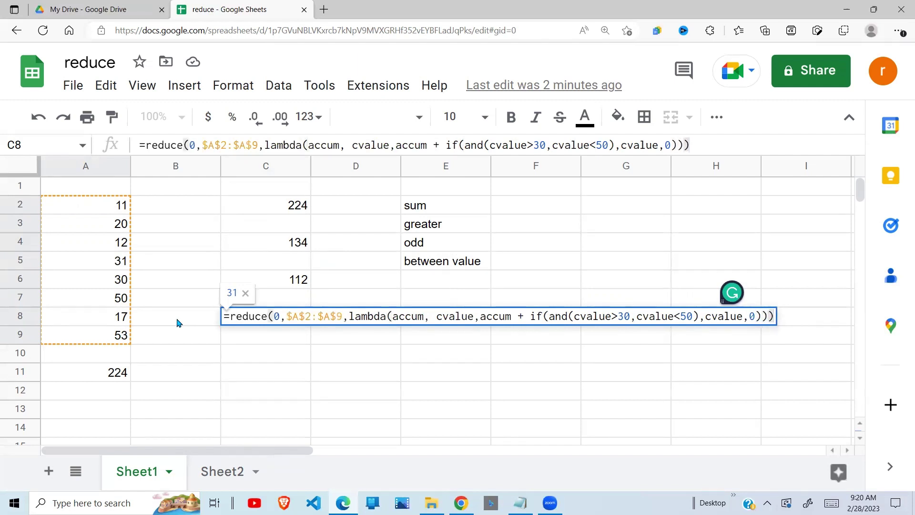
Commit C8's formula and check its result against the column A values 12, 20, 30, 50 and 31.
{"action": "key", "text": "Return"}
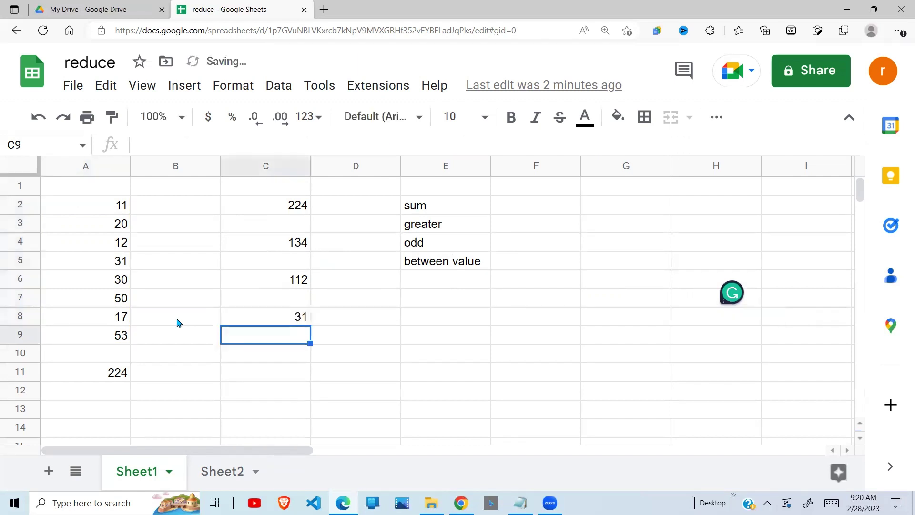
{"action": "left_click", "coordinate": [269, 321]}
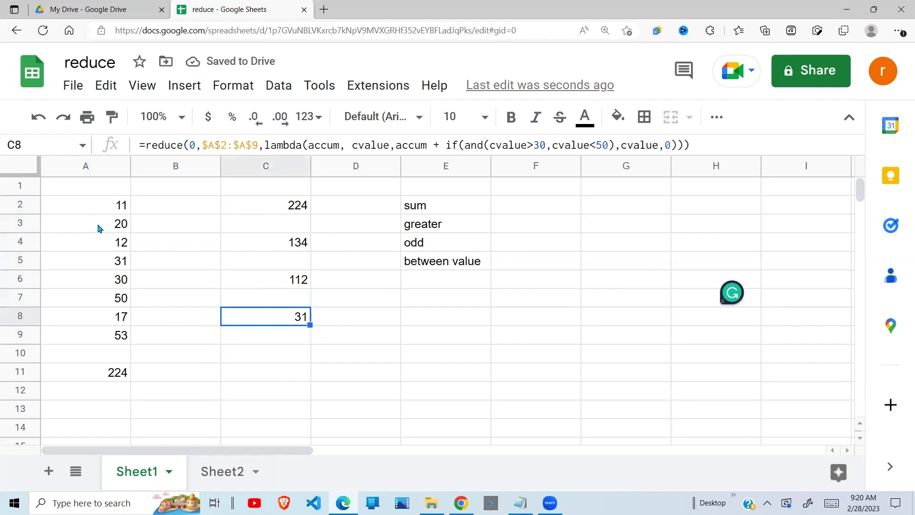
{"action": "left_click", "coordinate": [124, 249]}
{"action": "left_click", "coordinate": [127, 225]}
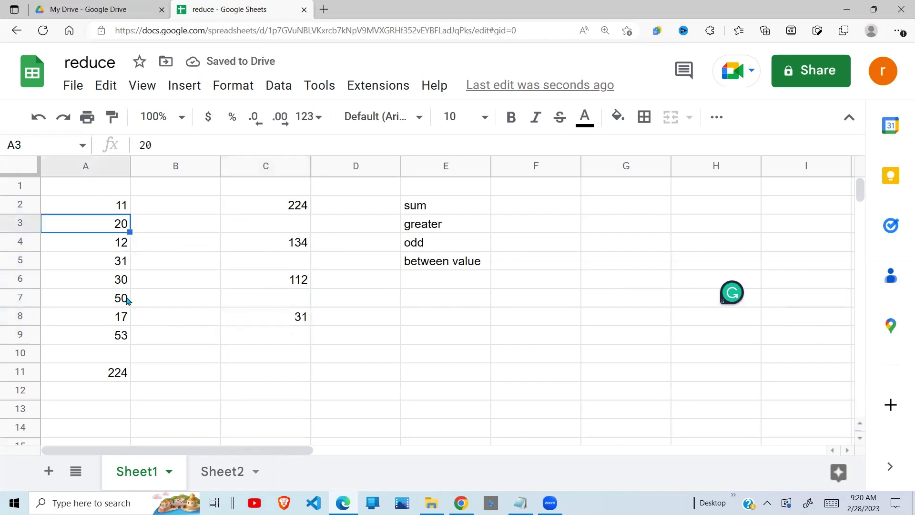
{"action": "left_click", "coordinate": [125, 286]}
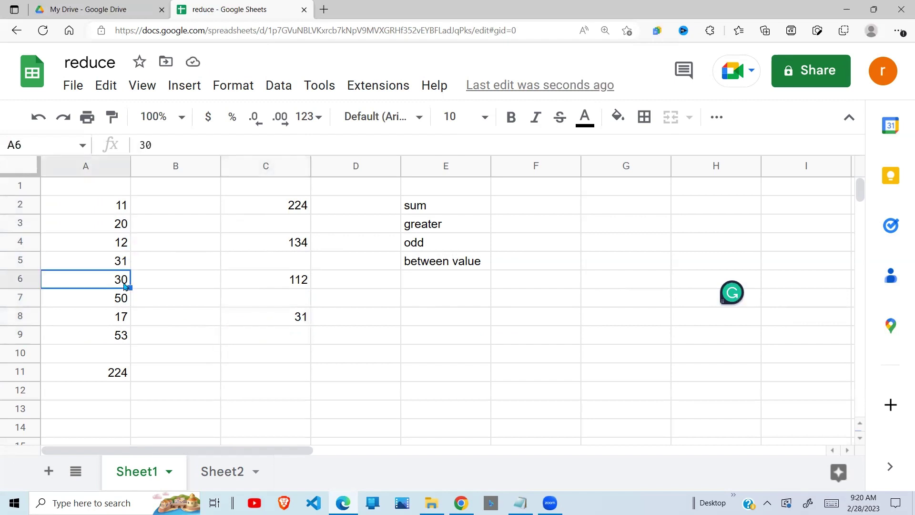
{"action": "left_click", "coordinate": [128, 302]}
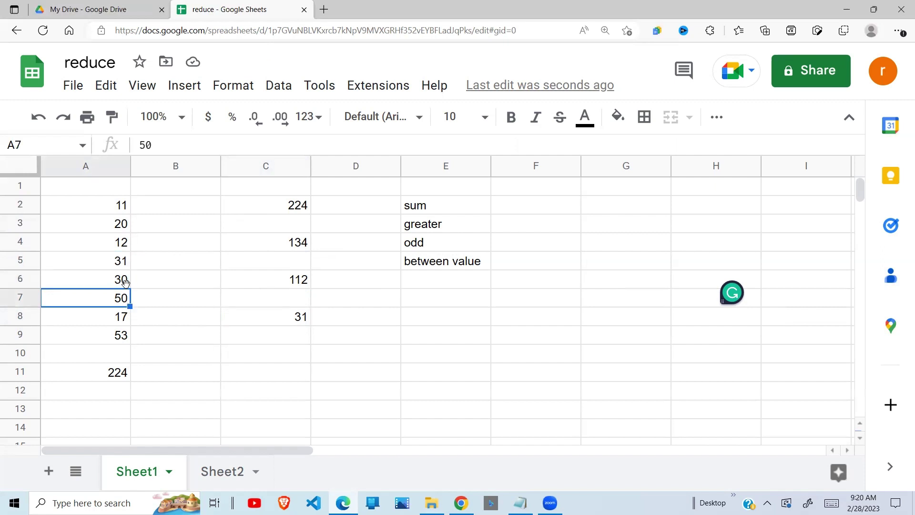
{"action": "left_click", "coordinate": [120, 262]}
{"action": "left_click_drag", "start_coordinate": [120, 187], "coordinate": [119, 328]}
{"action": "left_click", "coordinate": [124, 264]}
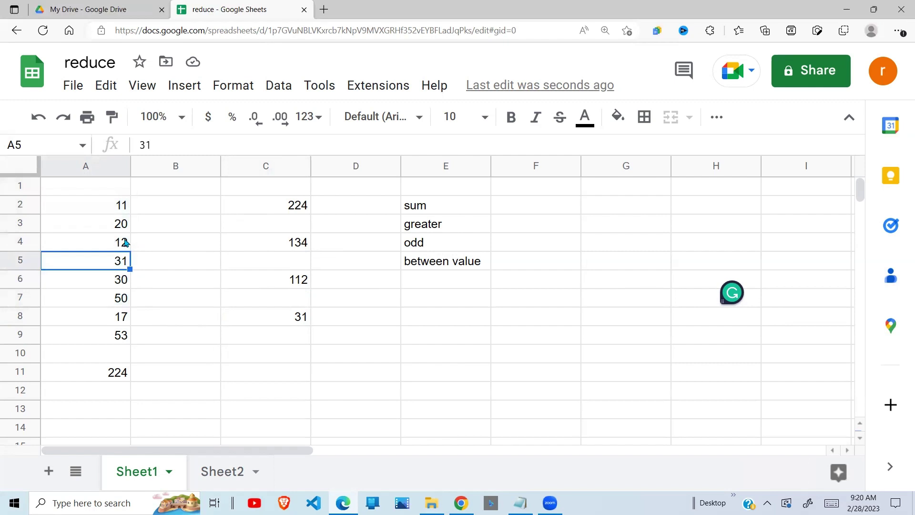
{"action": "left_click", "coordinate": [308, 321]}
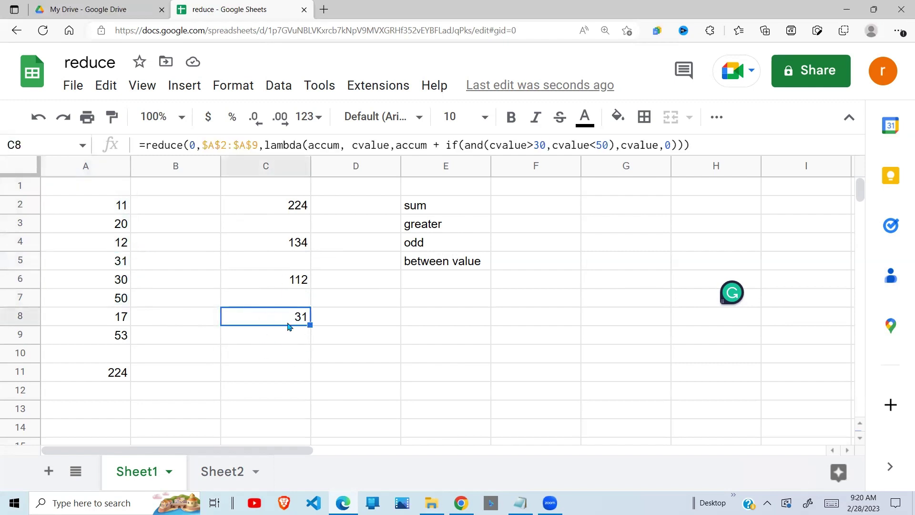
Change A4 to 32 and confirm C8 now shows 63, the sum of A4:A5.
{"action": "left_click", "coordinate": [125, 249]}
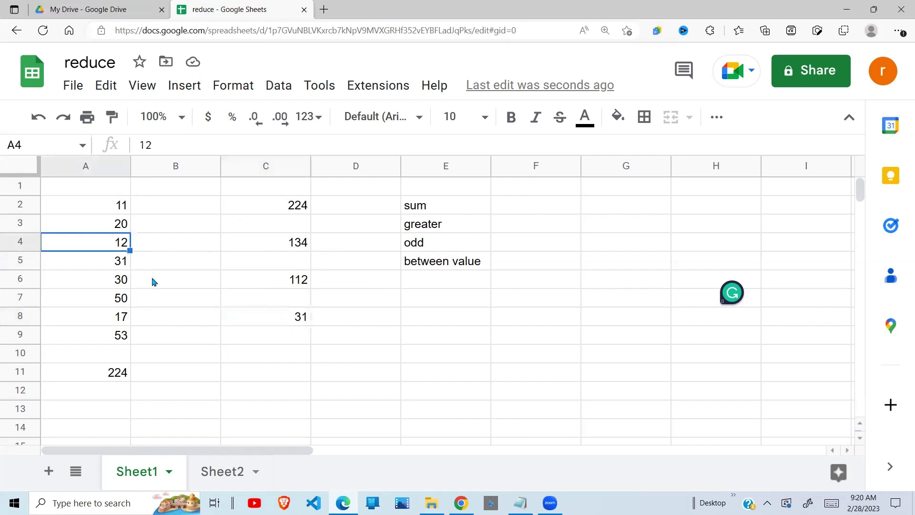
{"action": "type", "text": "32"}
{"action": "key", "text": "Return"}
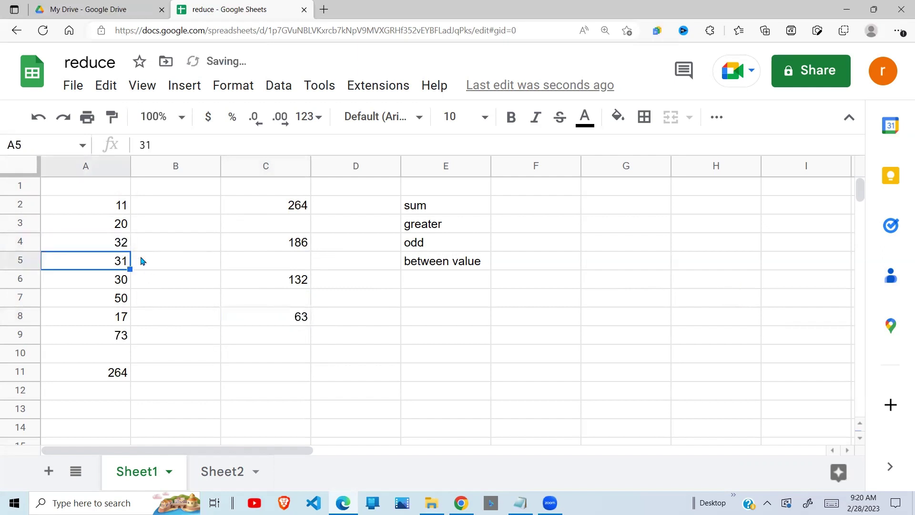
{"action": "left_click_drag", "start_coordinate": [125, 248], "coordinate": [126, 260]}
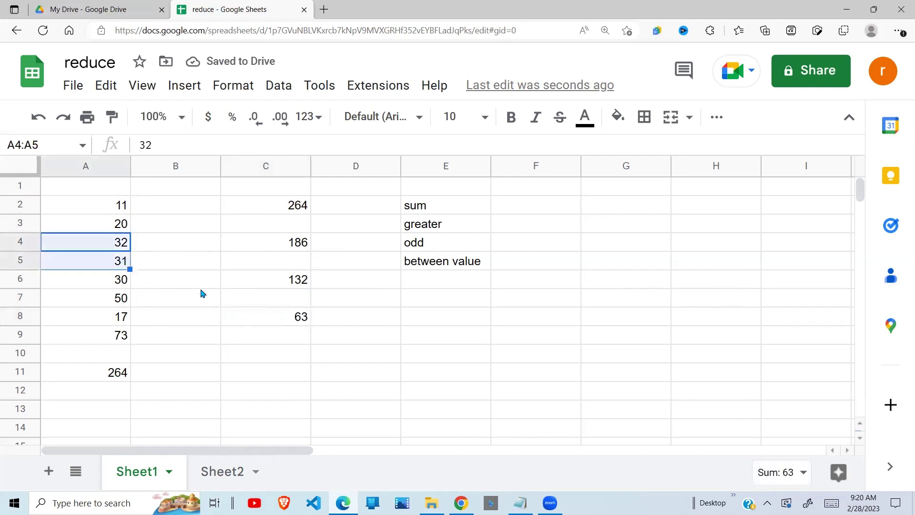
{"action": "left_click", "coordinate": [306, 312]}
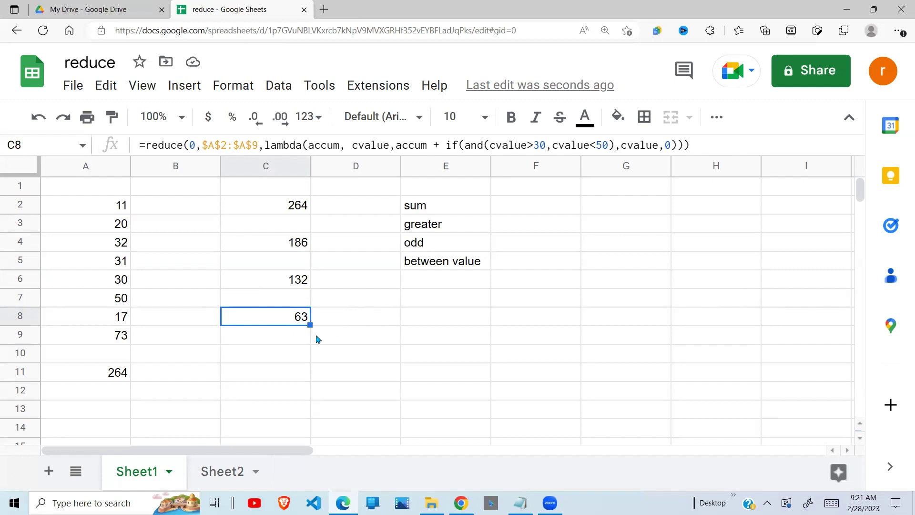
Switch to Sheet2 and select the subject list A3:A8, undoing an accidental move of Biology.
{"action": "left_click", "coordinate": [220, 481]}
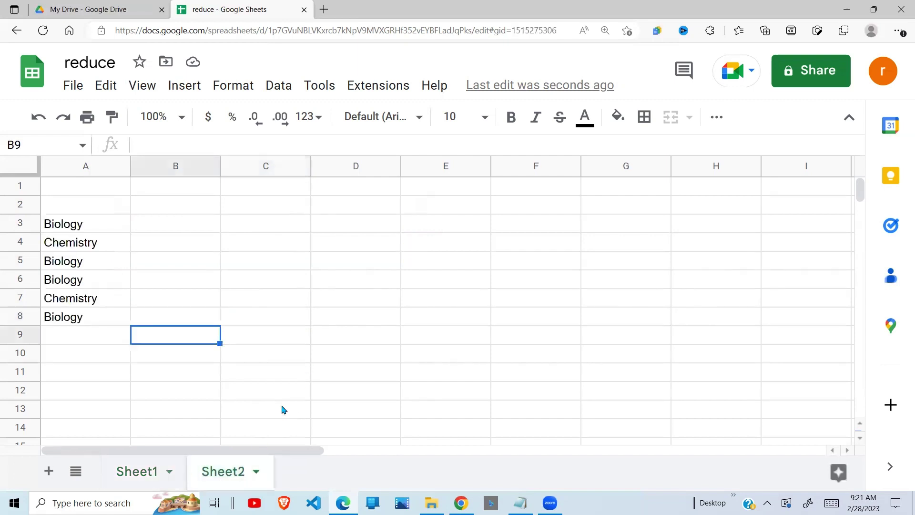
{"action": "left_click", "coordinate": [241, 328]}
{"action": "left_click", "coordinate": [118, 229]}
{"action": "left_click", "coordinate": [73, 317]}
{"action": "left_click_drag", "start_coordinate": [77, 230], "coordinate": [81, 321]}
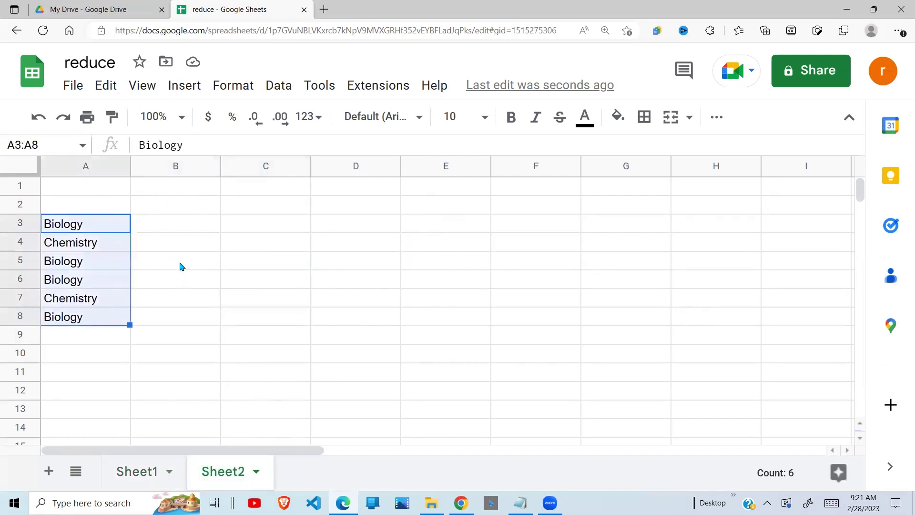
{"action": "left_click", "coordinate": [108, 288]}
{"action": "left_click_drag", "start_coordinate": [109, 288], "coordinate": [78, 235]}
{"action": "left_click", "coordinate": [136, 307]}
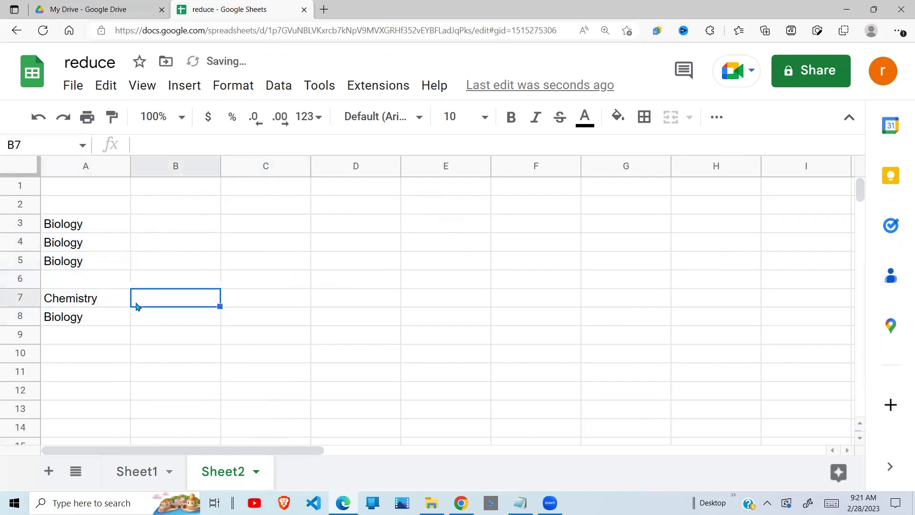
{"action": "key", "text": "ctrl+z"}
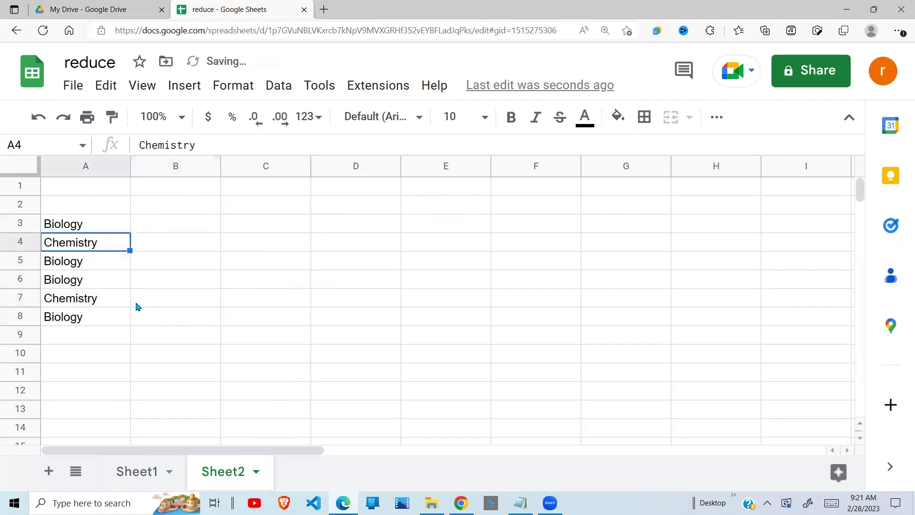
{"action": "left_click", "coordinate": [104, 306]}
{"action": "left_click", "coordinate": [76, 227]}
{"action": "left_click_drag", "start_coordinate": [76, 227], "coordinate": [90, 351]}
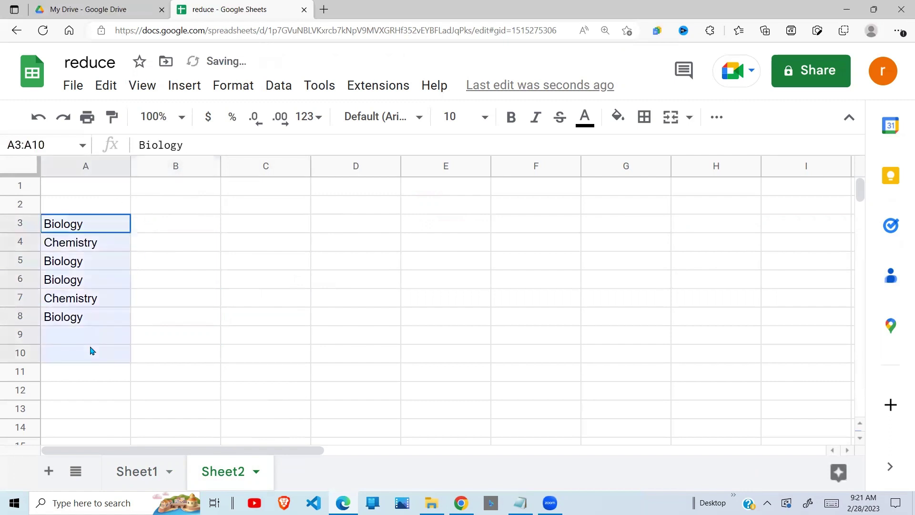
Enter the abbreviations Bio in B3 and Chem in B4.
{"action": "left_click", "coordinate": [174, 221]}
{"action": "type", "text": "Bio"}
{"action": "key", "text": "Return"}
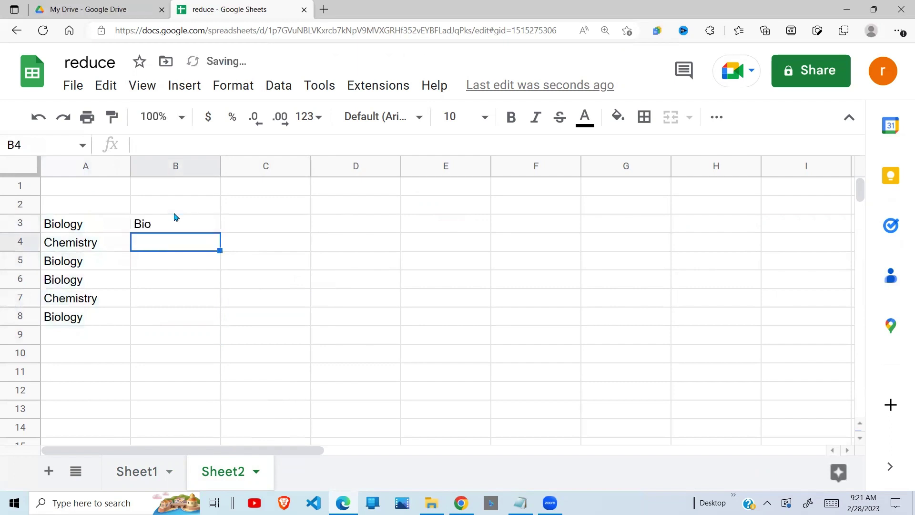
{"action": "type", "text": "V"}
{"action": "key", "text": "BackSpace"}
{"action": "type", "text": "Chem"}
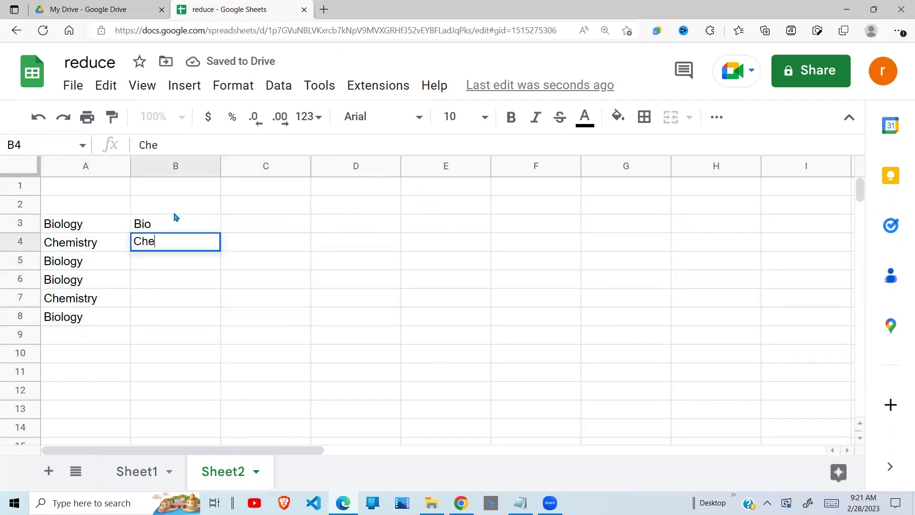
{"action": "left_click", "coordinate": [160, 229]}
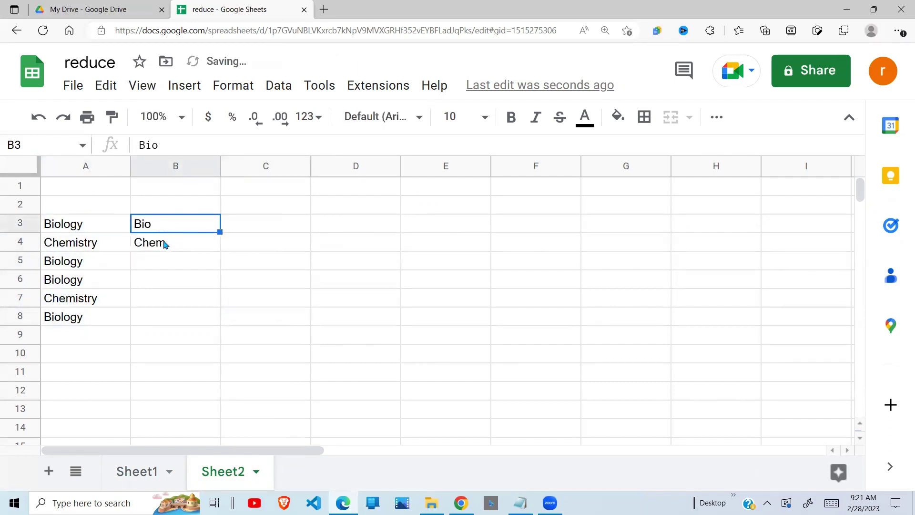
Check the Biology/Bio and Chemistry/Chem pairs in A3:B4, ending on C3.
{"action": "left_click", "coordinate": [63, 231]}
{"action": "left_click", "coordinate": [165, 229]}
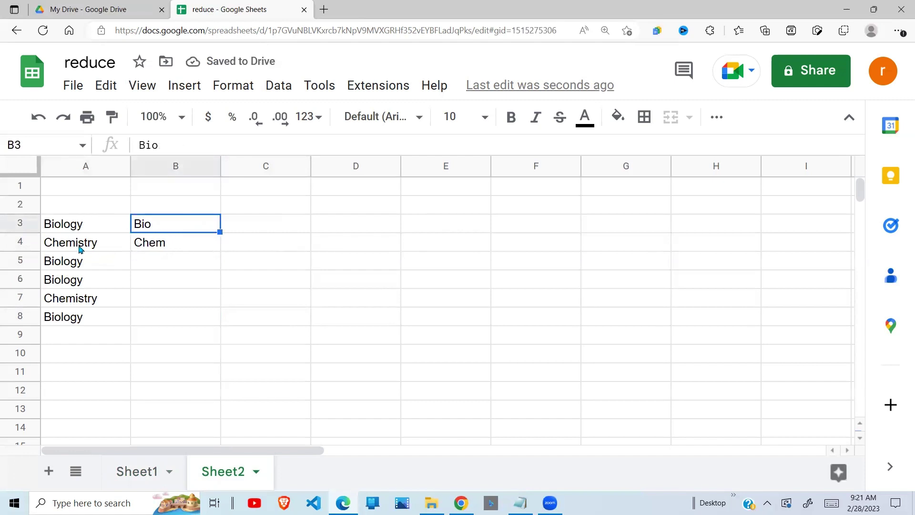
{"action": "left_click", "coordinate": [79, 246]}
{"action": "left_click", "coordinate": [176, 247]}
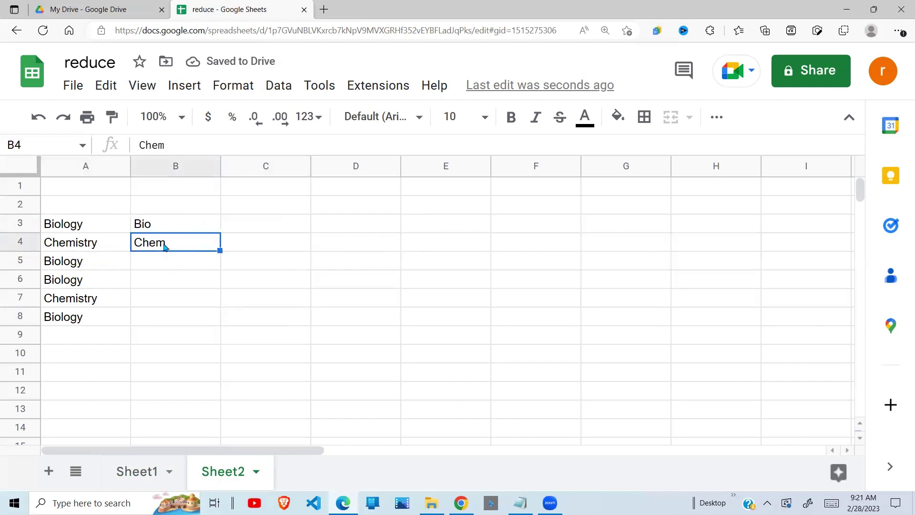
{"action": "left_click", "coordinate": [289, 228]}
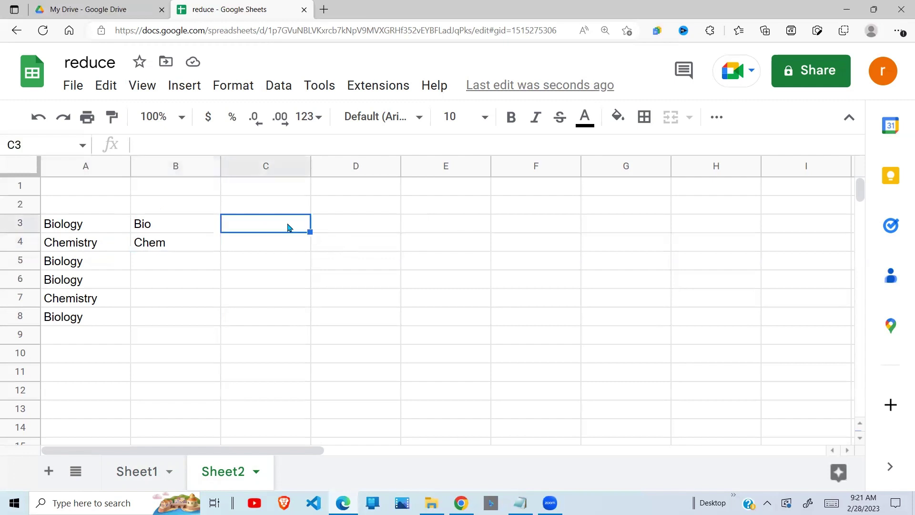
Start C3's formula as =reduce(A3,$A$3:$A$8,lambda(accum, cvalue, with A3 as the initial value.
{"action": "type", "text": "=reduce"}
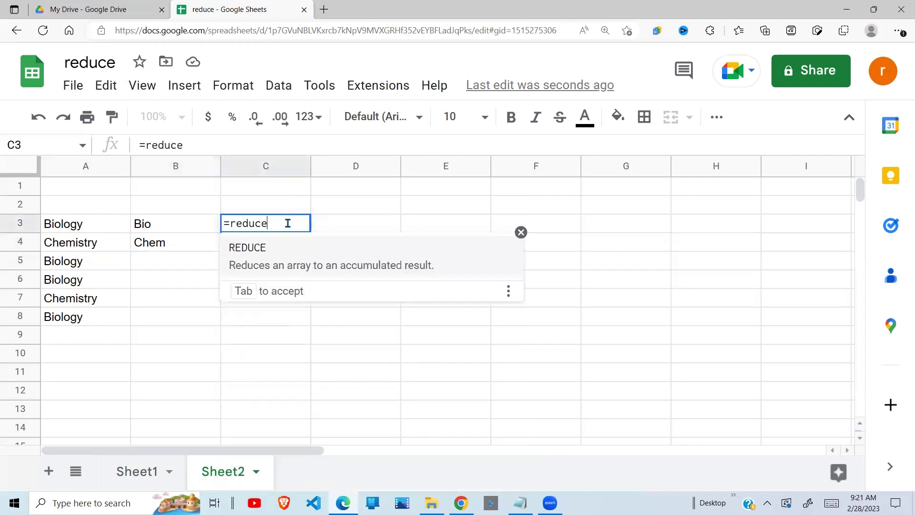
{"action": "type", "text": "("}
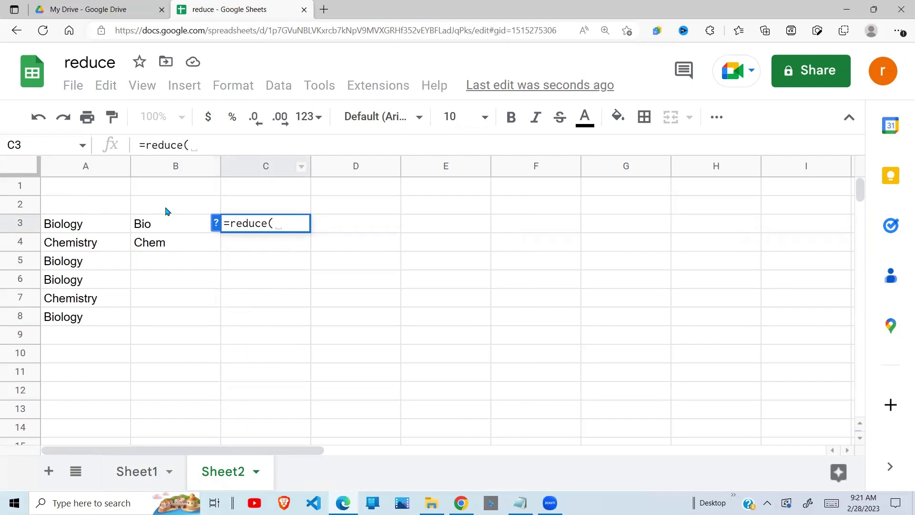
{"action": "left_click", "coordinate": [83, 230]}
{"action": "type", "text": ","}
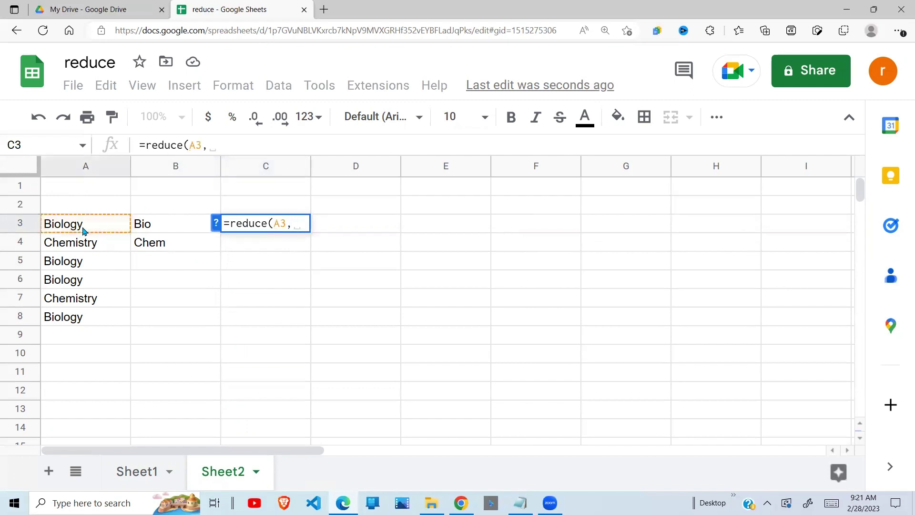
{"action": "left_click_drag", "start_coordinate": [94, 228], "coordinate": [76, 321]}
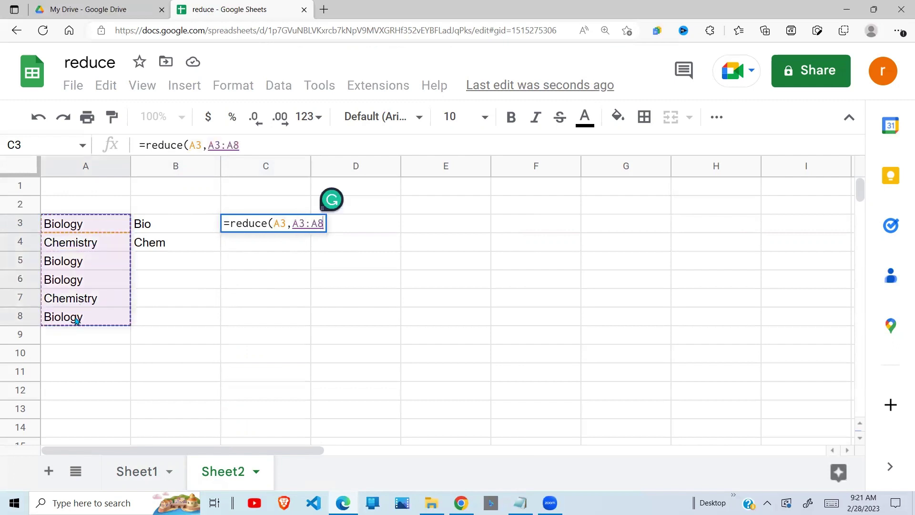
{"action": "key", "text": "F4"}
{"action": "type", "text": ","}
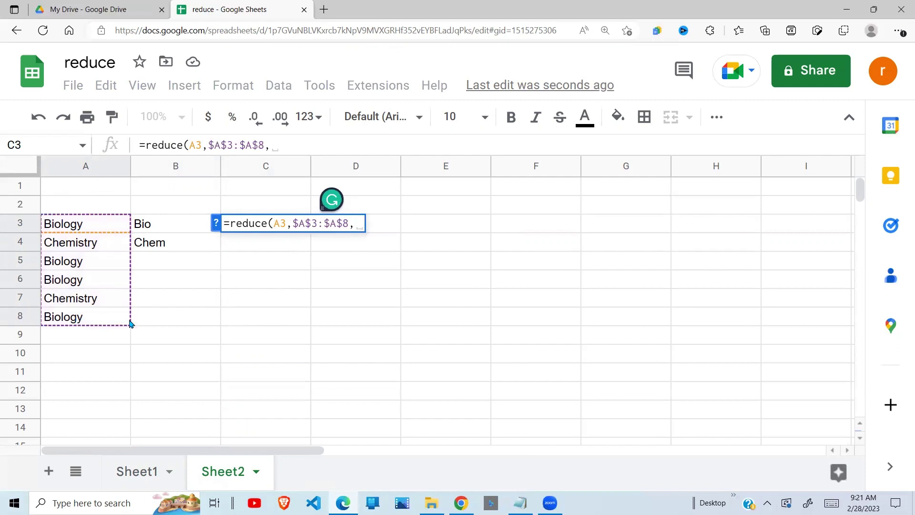
{"action": "type", "text": "la"}
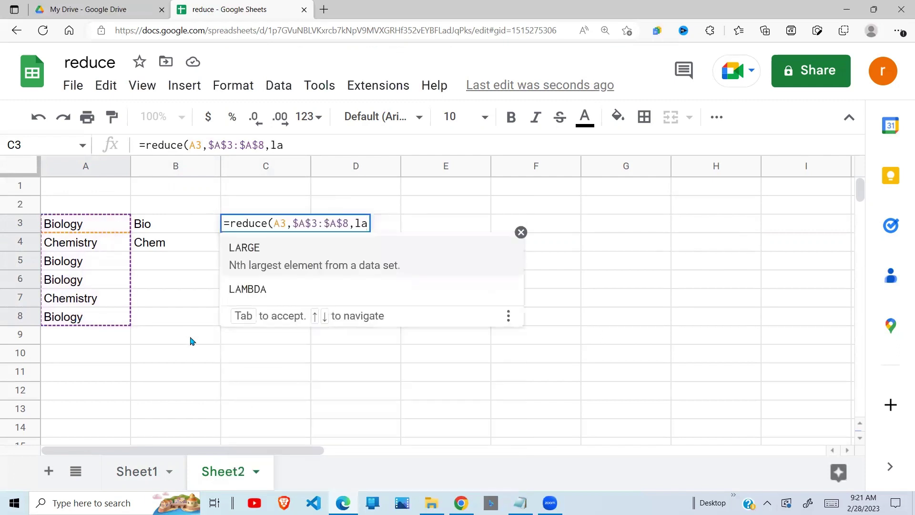
{"action": "type", "text": "mbd"}
{"action": "key", "text": "BackSpace"}
{"action": "type", "text": "bd"}
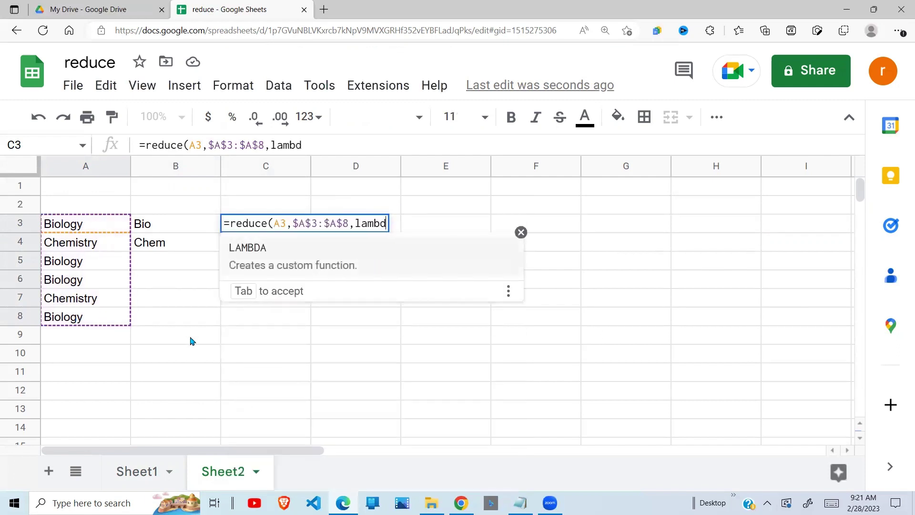
{"action": "type", "text": "a(a"}
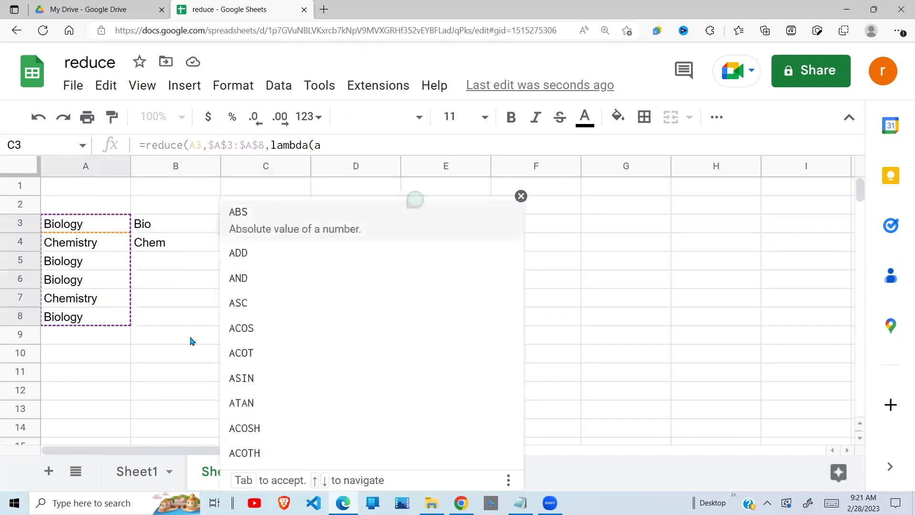
{"action": "type", "text": "cc"}
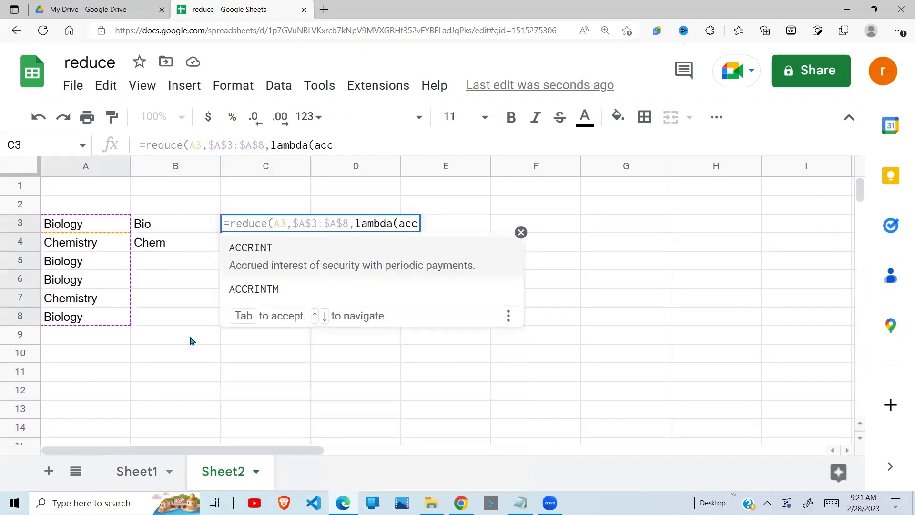
{"action": "type", "text": "um, "}
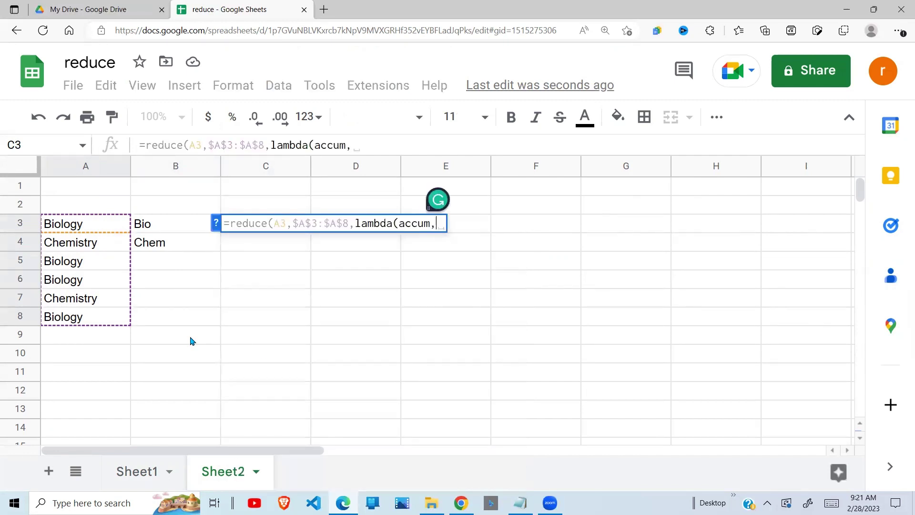
{"action": "type", "text": "cval"}
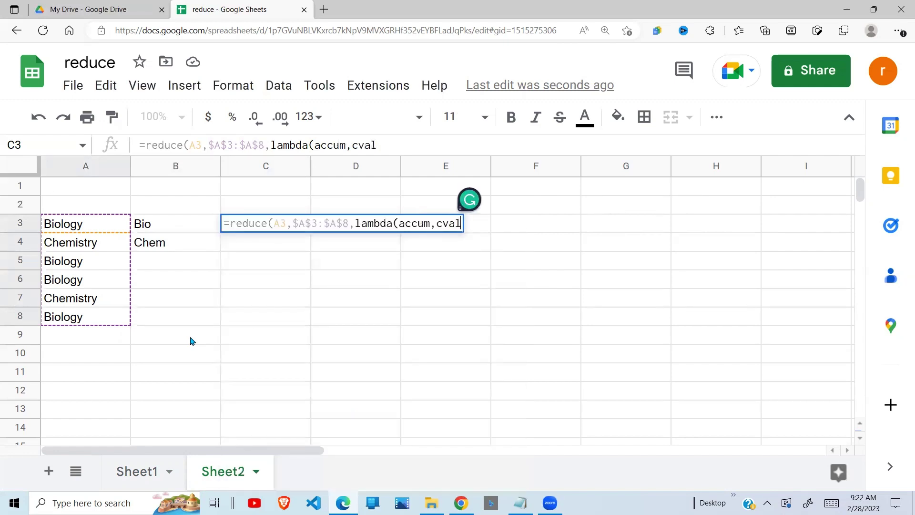
{"action": "type", "text": "ue,su"}
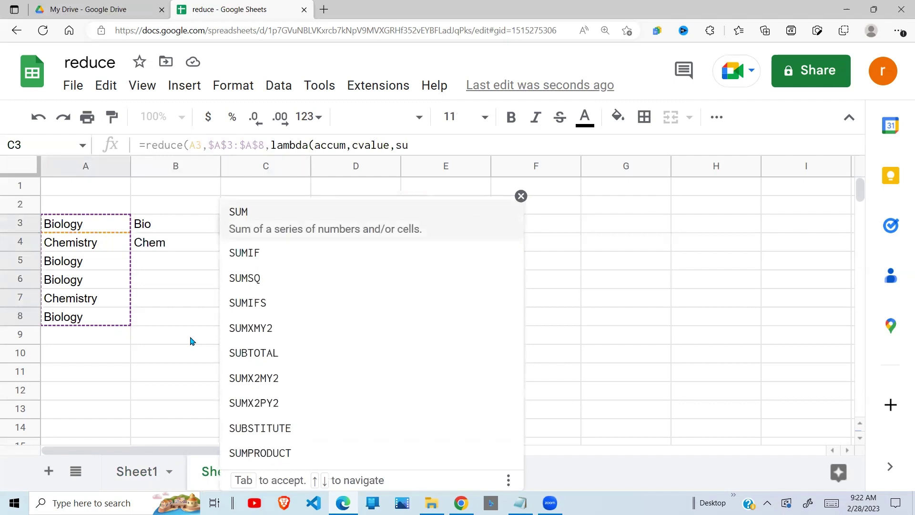
Add substitute($A$3:$A$8,"logy","") as the LAMBDA's calculation in C3.
{"action": "type", "text": "bstitu"}
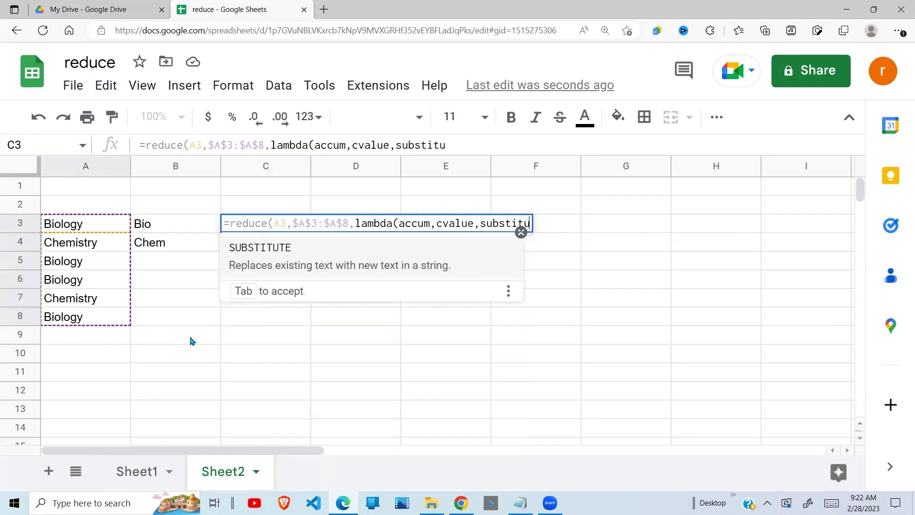
{"action": "type", "text": "te("}
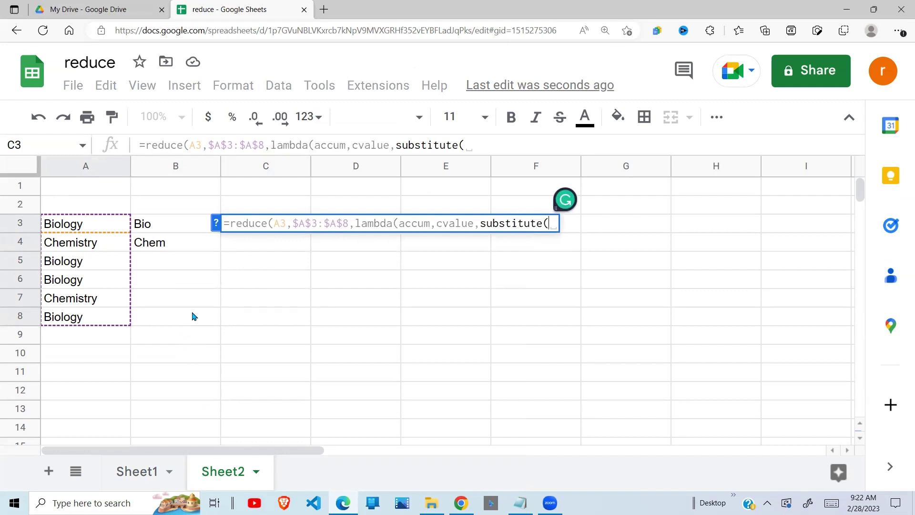
{"action": "left_click_drag", "start_coordinate": [95, 224], "coordinate": [88, 325]}
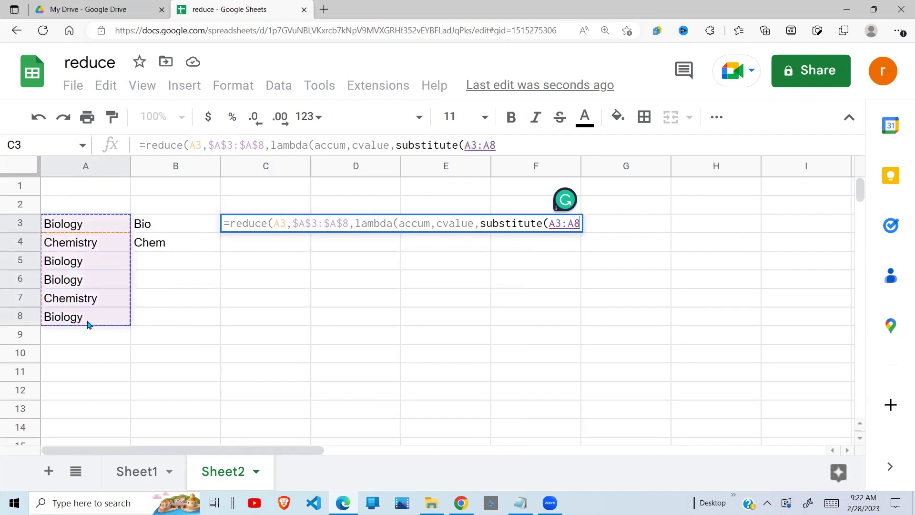
{"action": "key", "text": "F4"}
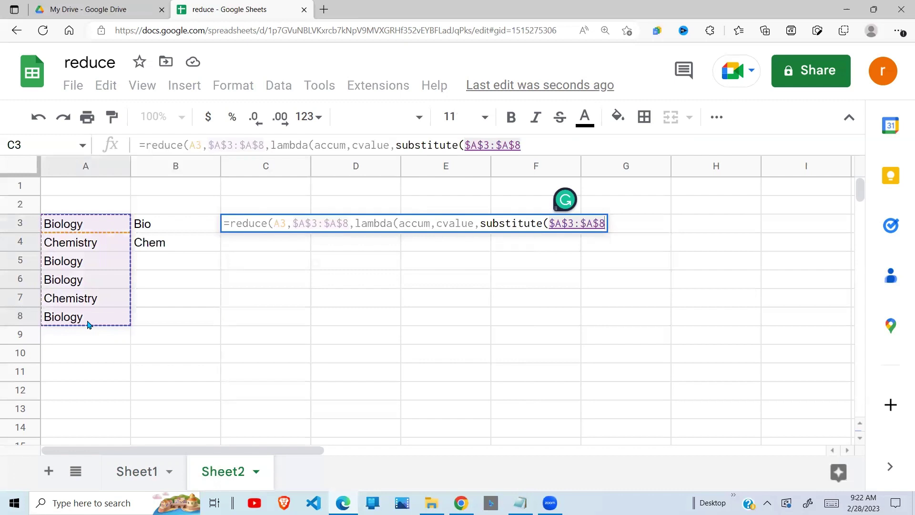
{"action": "type", "text": ","}
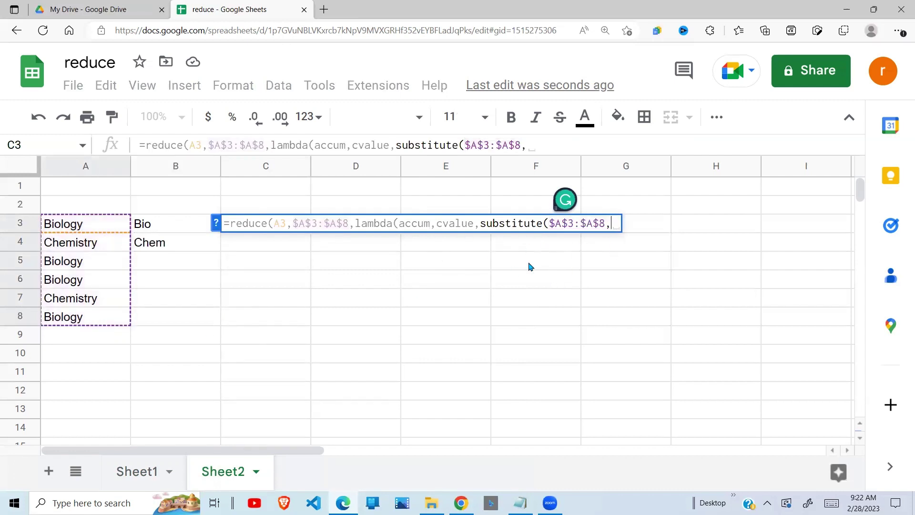
{"action": "type", "text": "\"logy"}
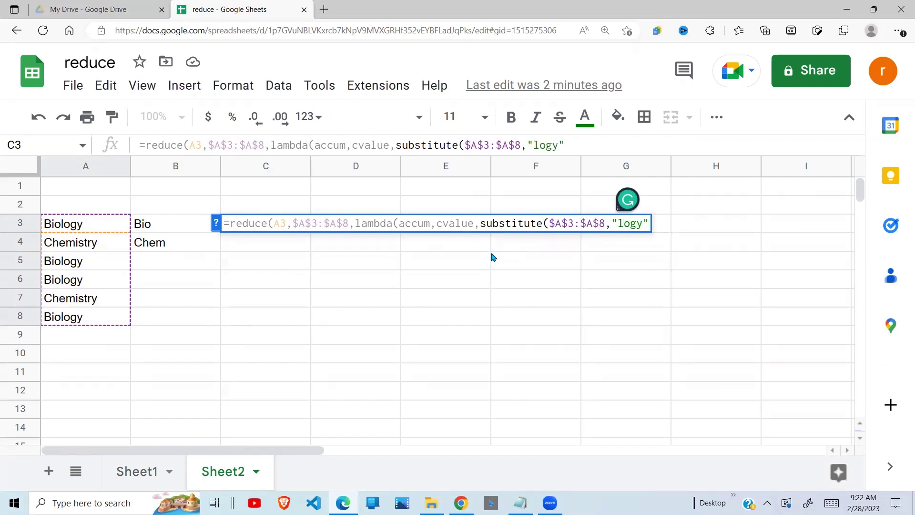
{"action": "type", "text": "\","}
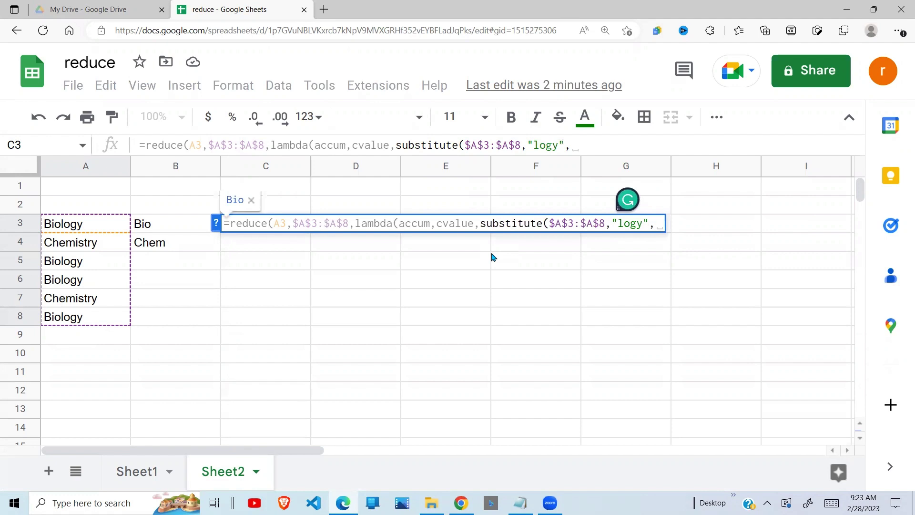
{"action": "type", "text": "\"\""}
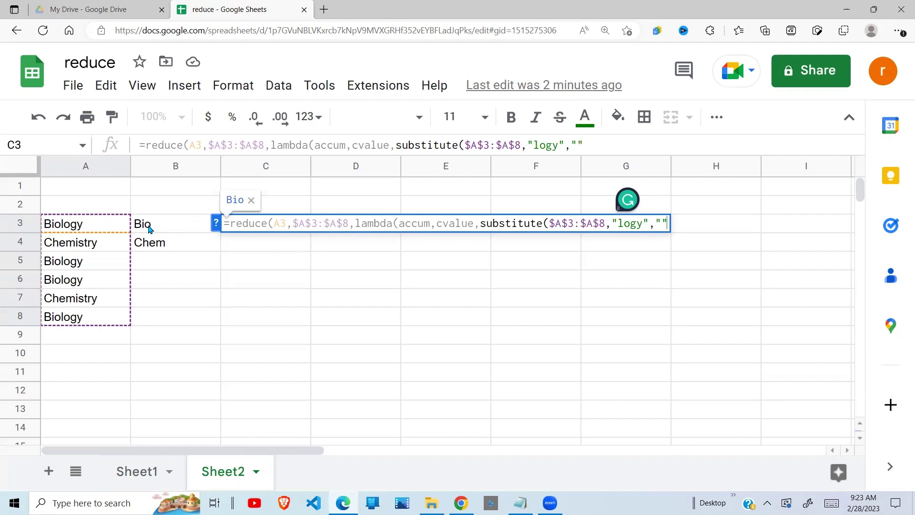
{"action": "type", "text": ")"}
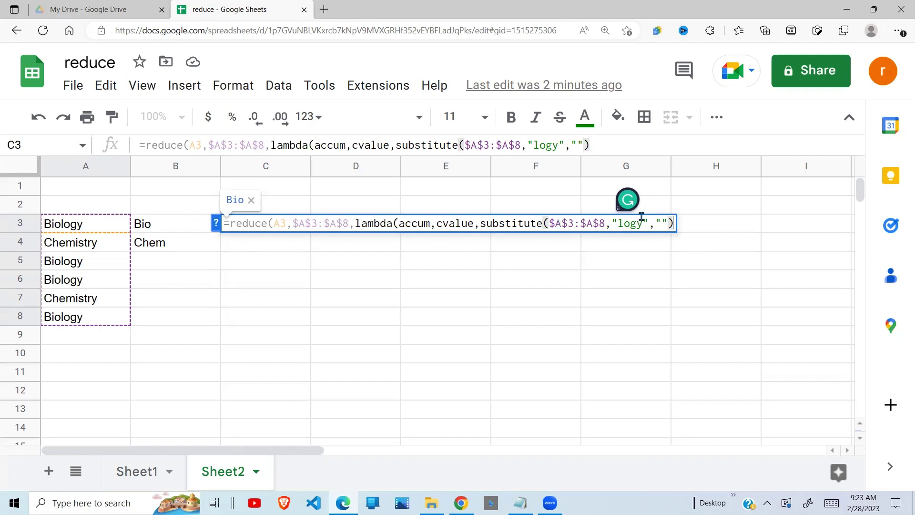
Wrap it in an outer SUBSTITUTE removing "istry", close all parentheses and enter the C3 formula.
{"action": "left_click", "coordinate": [481, 223]}
{"action": "type", "text": "substitute("}
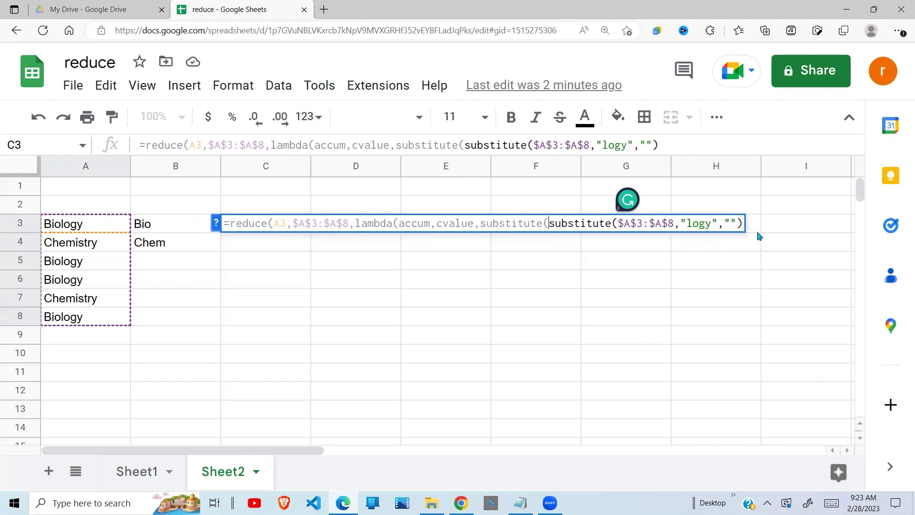
{"action": "left_click", "coordinate": [739, 223]}
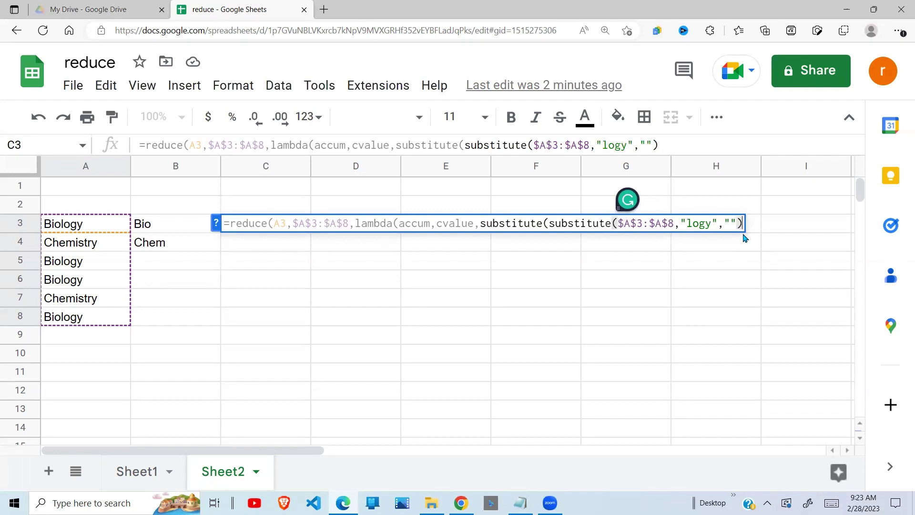
{"action": "type", "text": ","}
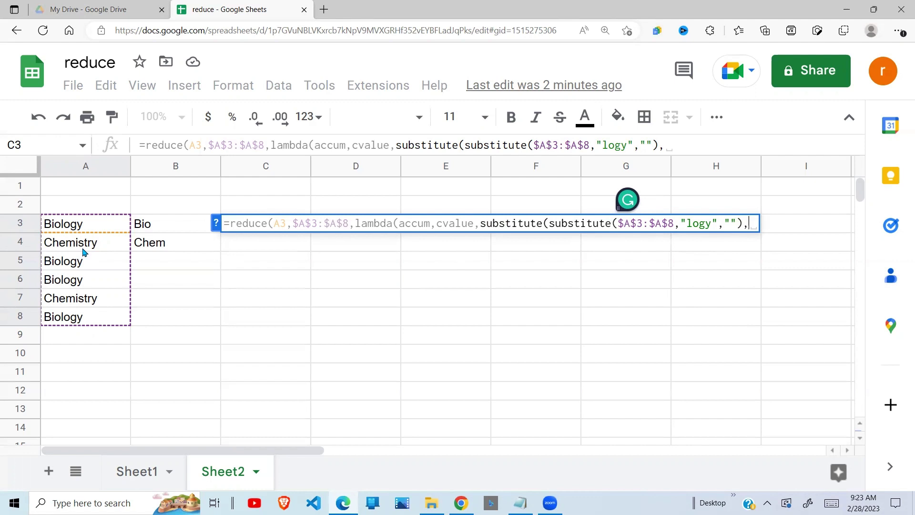
{"action": "type", "text": "\"istry"}
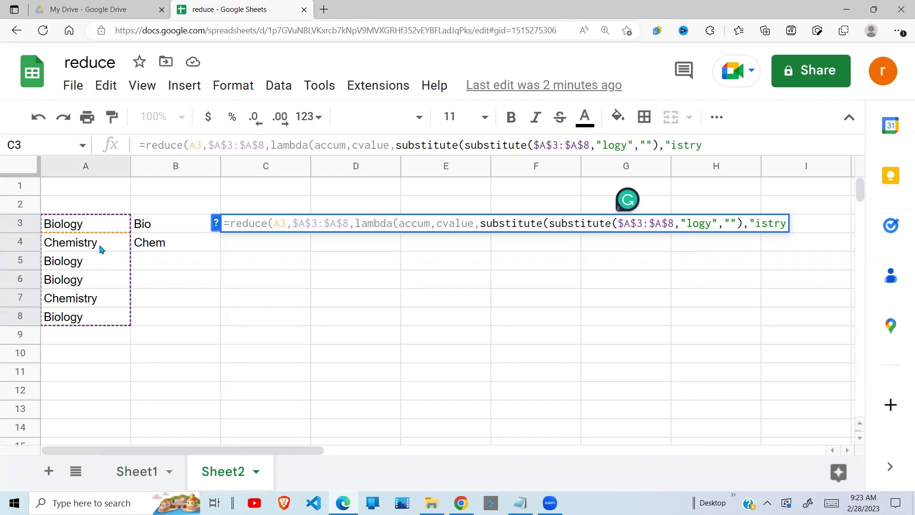
{"action": "type", "text": "\","}
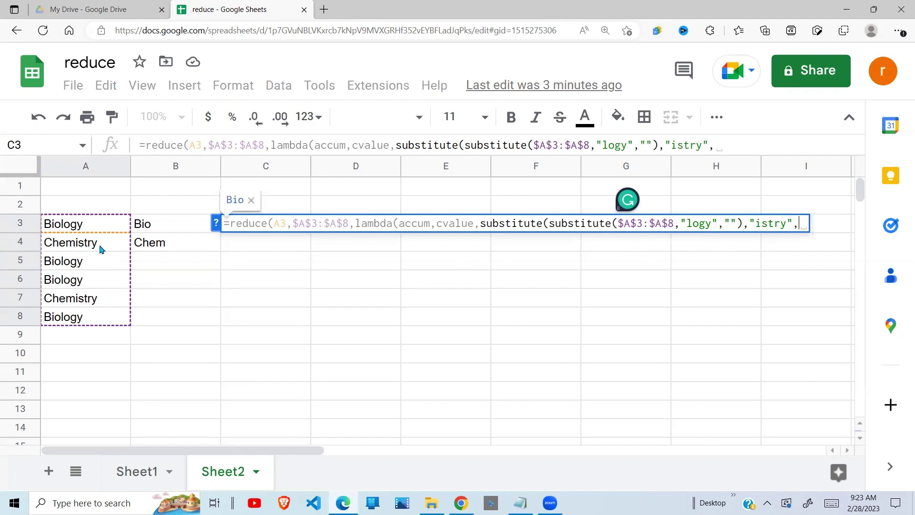
{"action": "type", "text": "\"\""}
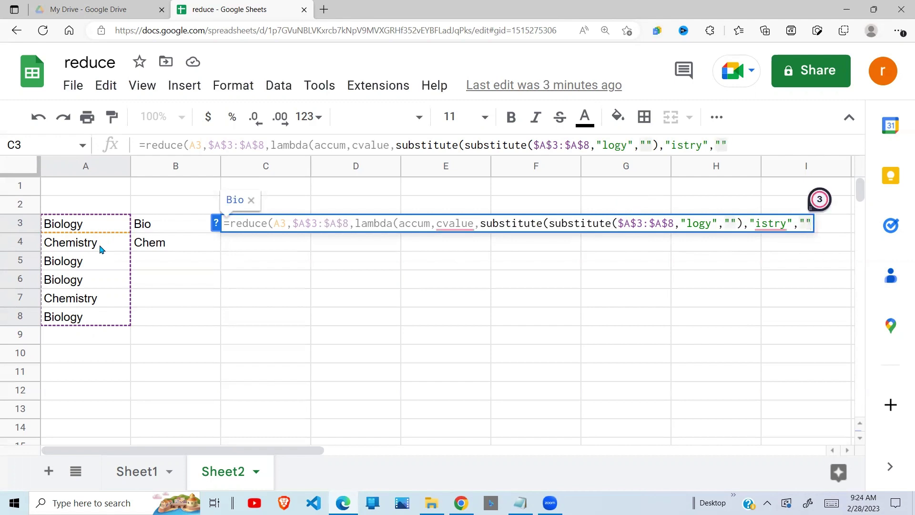
{"action": "type", "text": ")"}
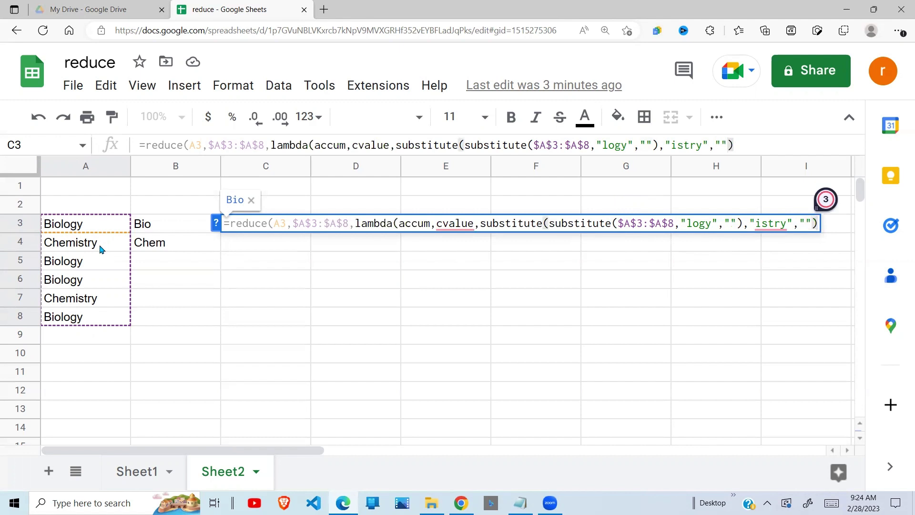
{"action": "type", "text": ")"}
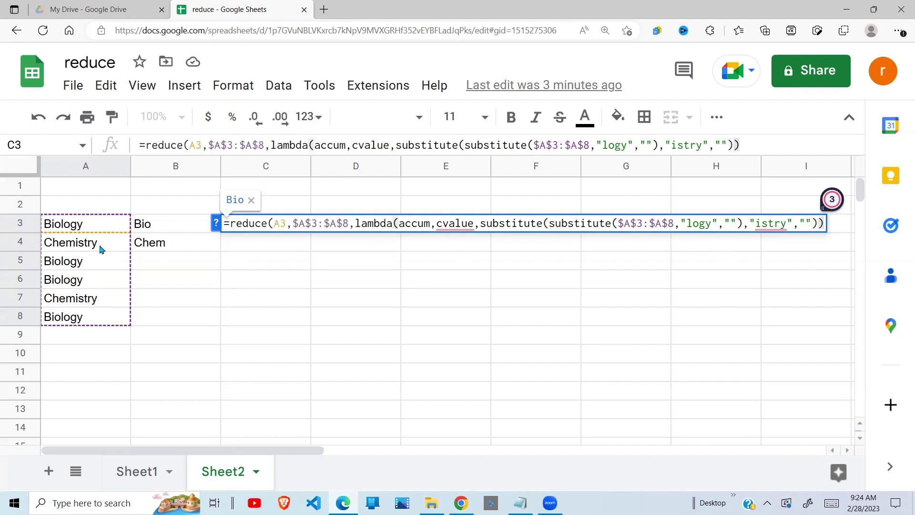
{"action": "type", "text": ")"}
{"action": "key", "text": "Return"}
Accept the suggested autofill for C4:C8, then select C3:C8 to review the Bio/Chem results.
{"action": "left_click", "coordinate": [332, 357]}
{"action": "left_click", "coordinate": [277, 380]}
{"action": "left_click", "coordinate": [364, 296]}
{"action": "left_click_drag", "start_coordinate": [260, 205], "coordinate": [256, 322]}
{"action": "left_click", "coordinate": [259, 236]}
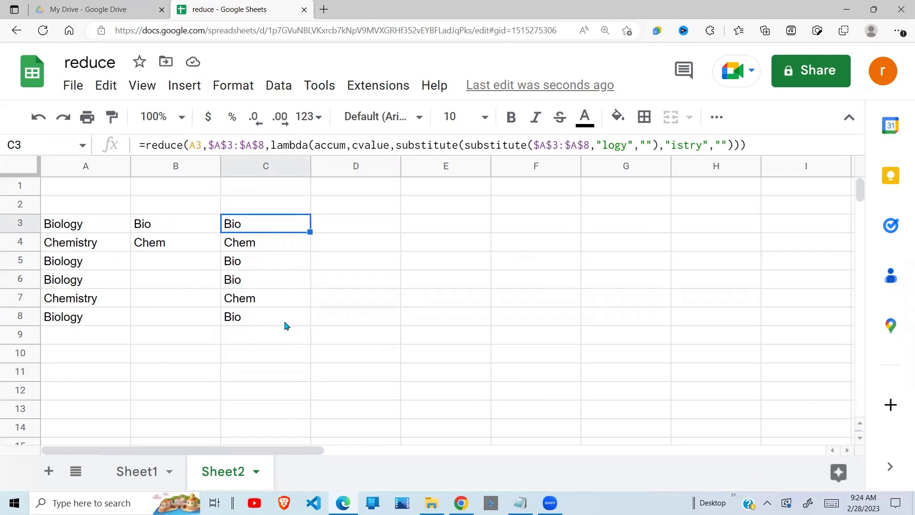
{"action": "left_click", "coordinate": [258, 322]}
{"action": "left_click_drag", "start_coordinate": [256, 224], "coordinate": [254, 320]}
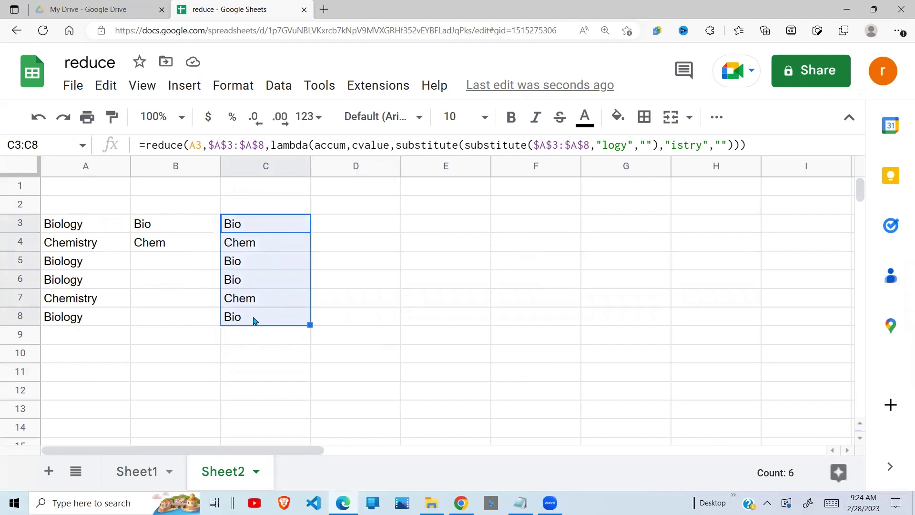